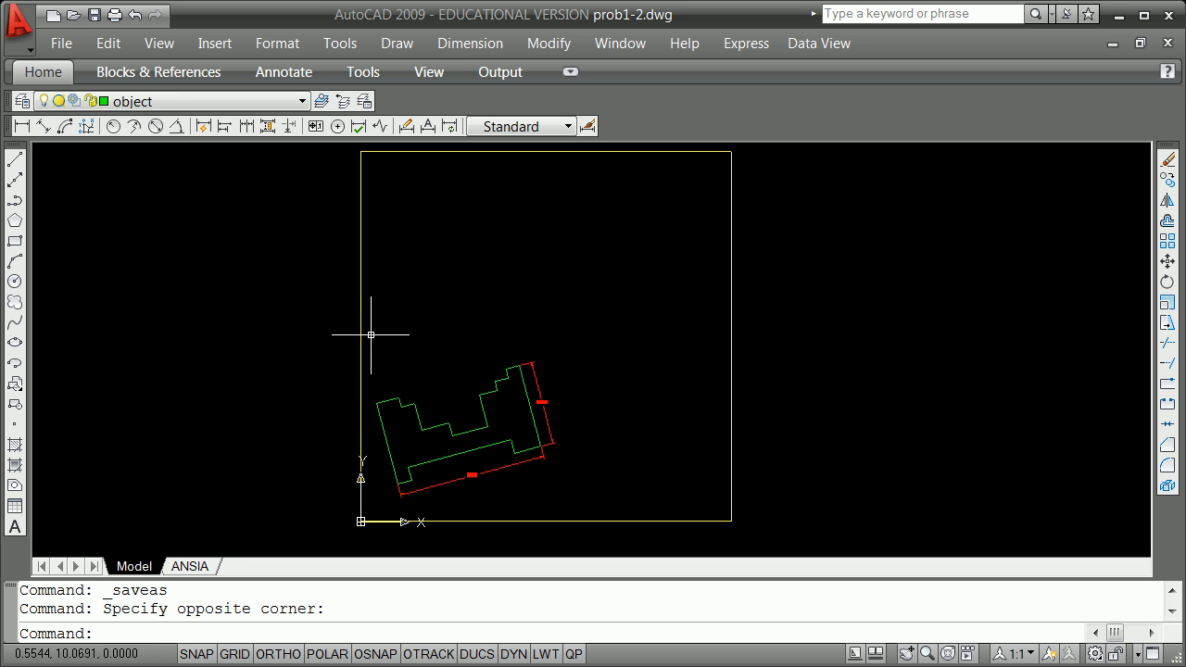
Rotate the tilted green profile together with its two dimensions by -15 degrees about the profile's upper-left corner.
click(370, 337)
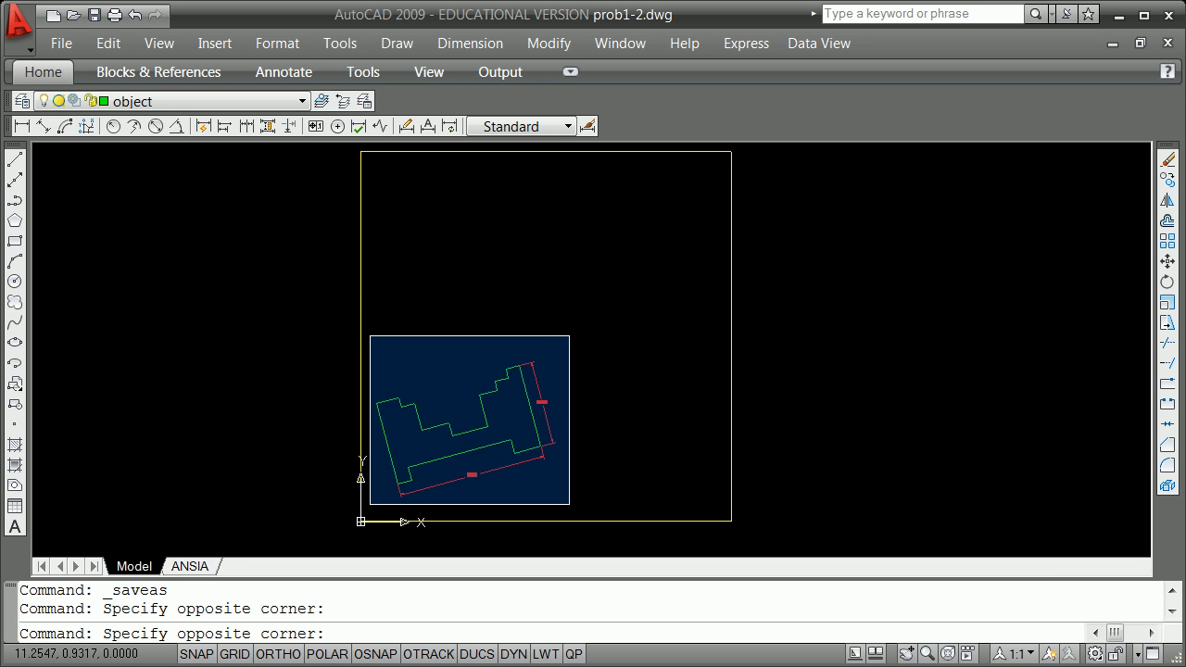
click(573, 505)
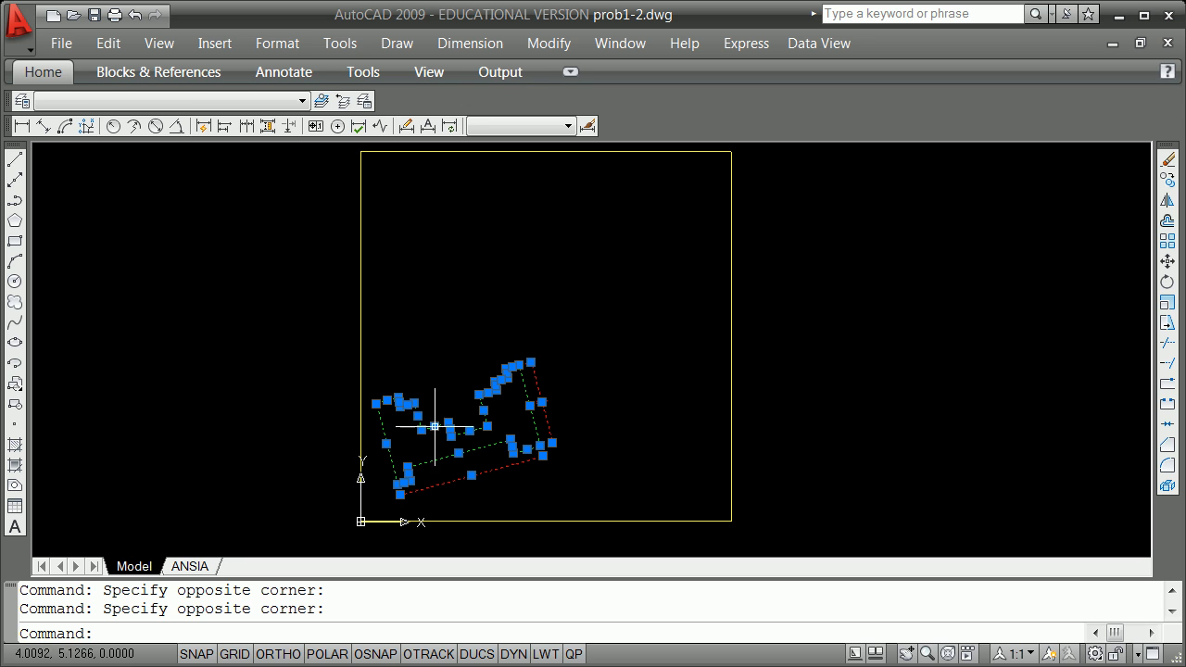
scroll(380, 484, up, 3)
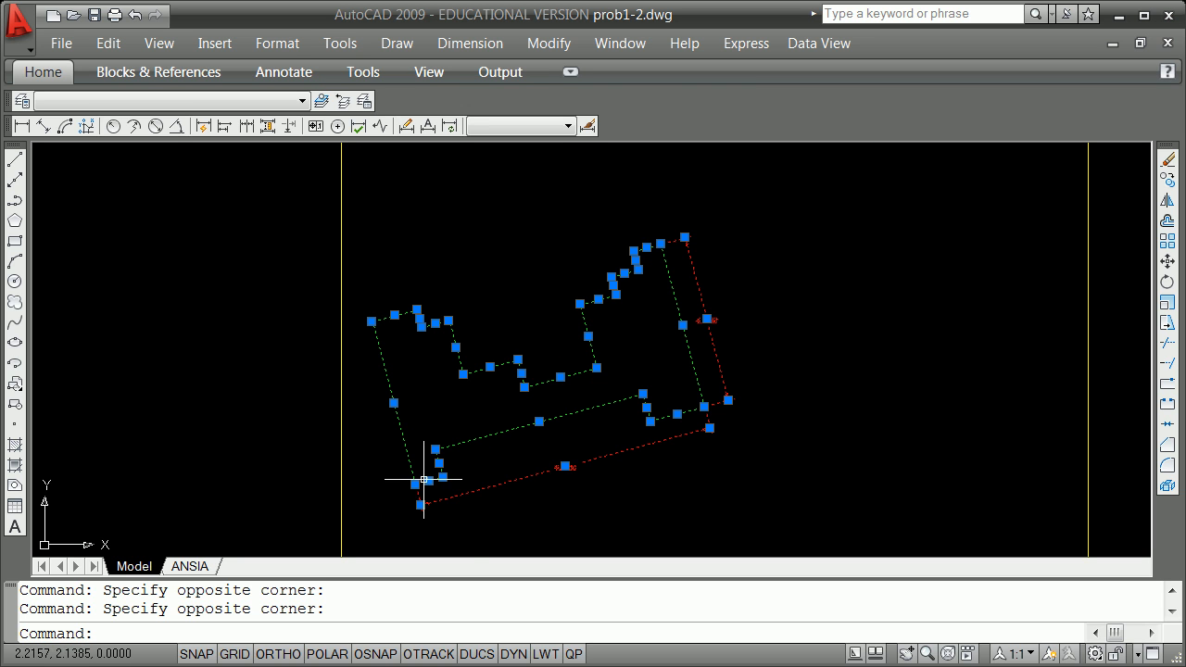
scroll(366, 313, up, 1)
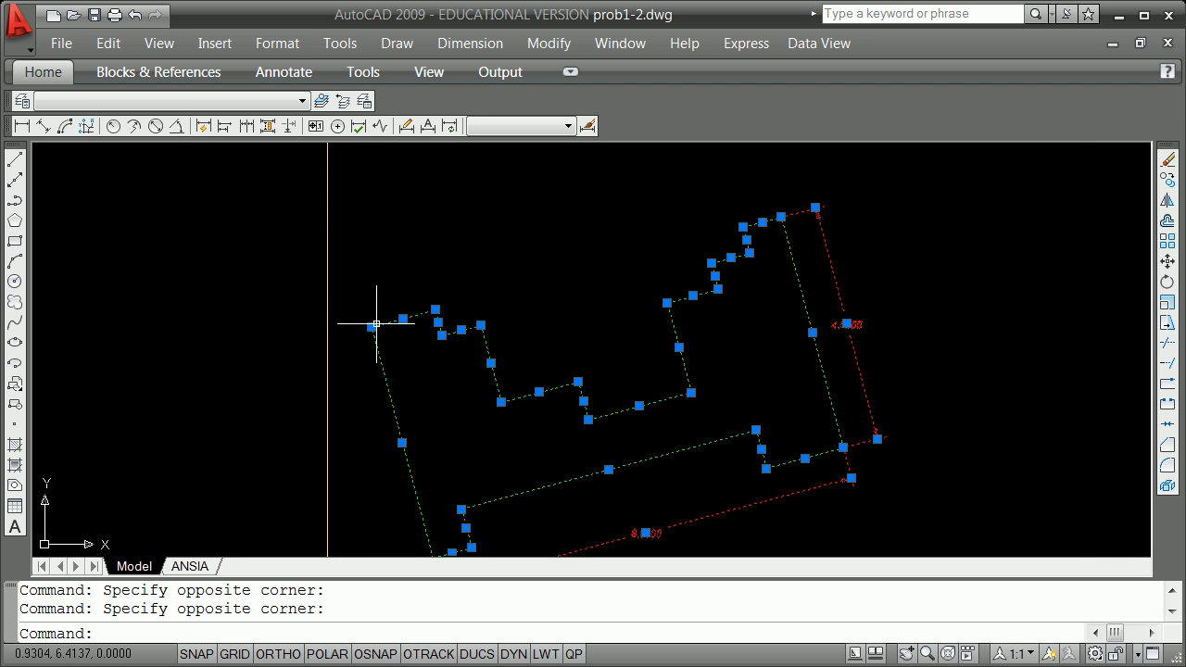
click(371, 327)
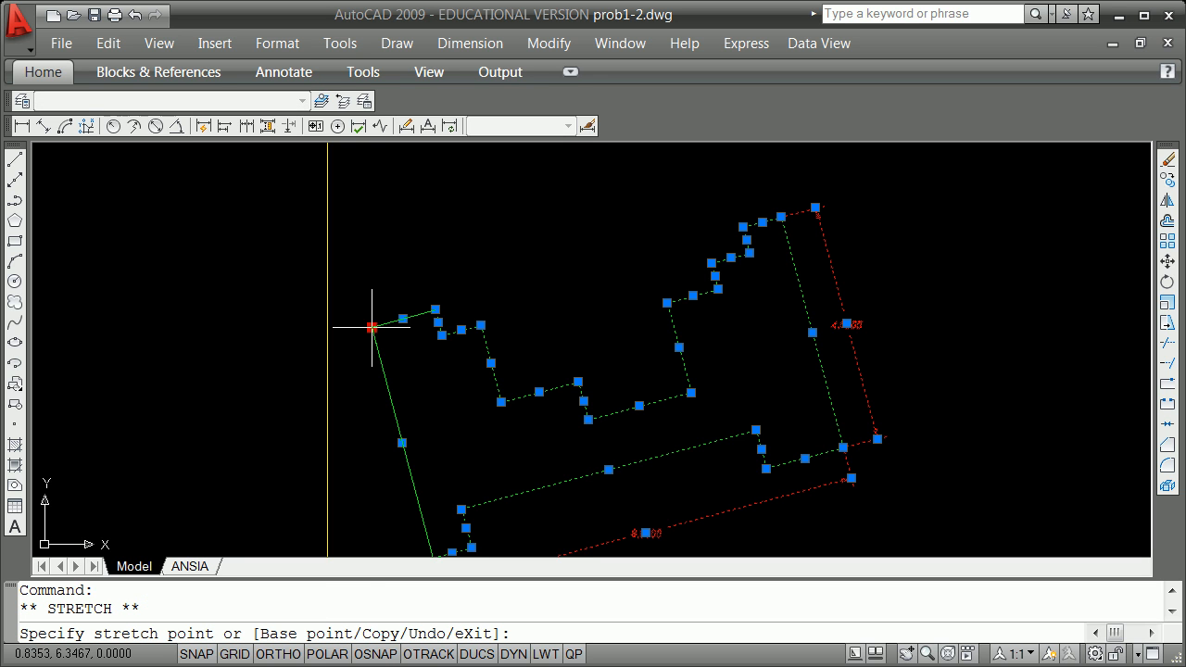
key(space)
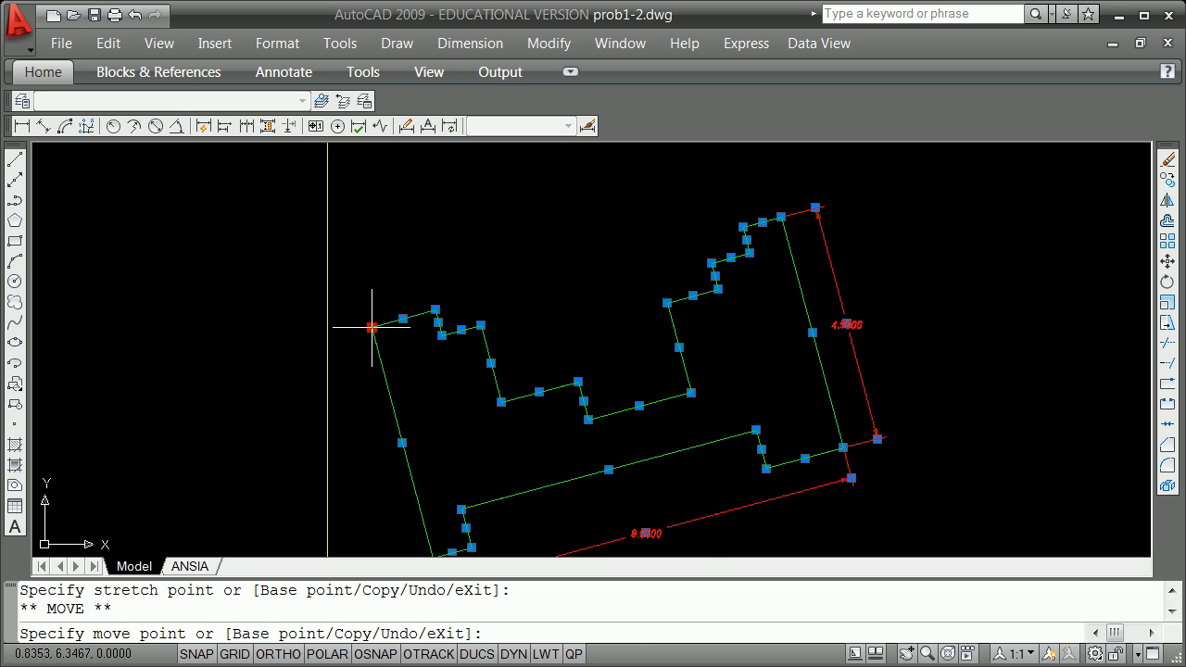
key(space)
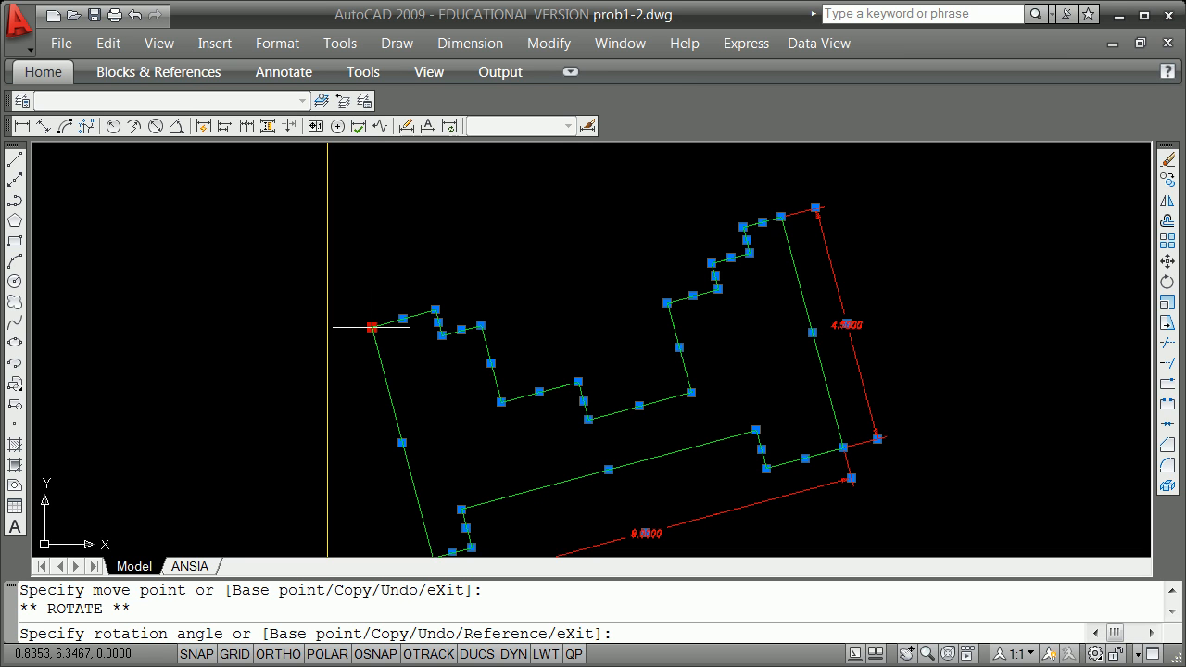
text(-15)
key(Return)
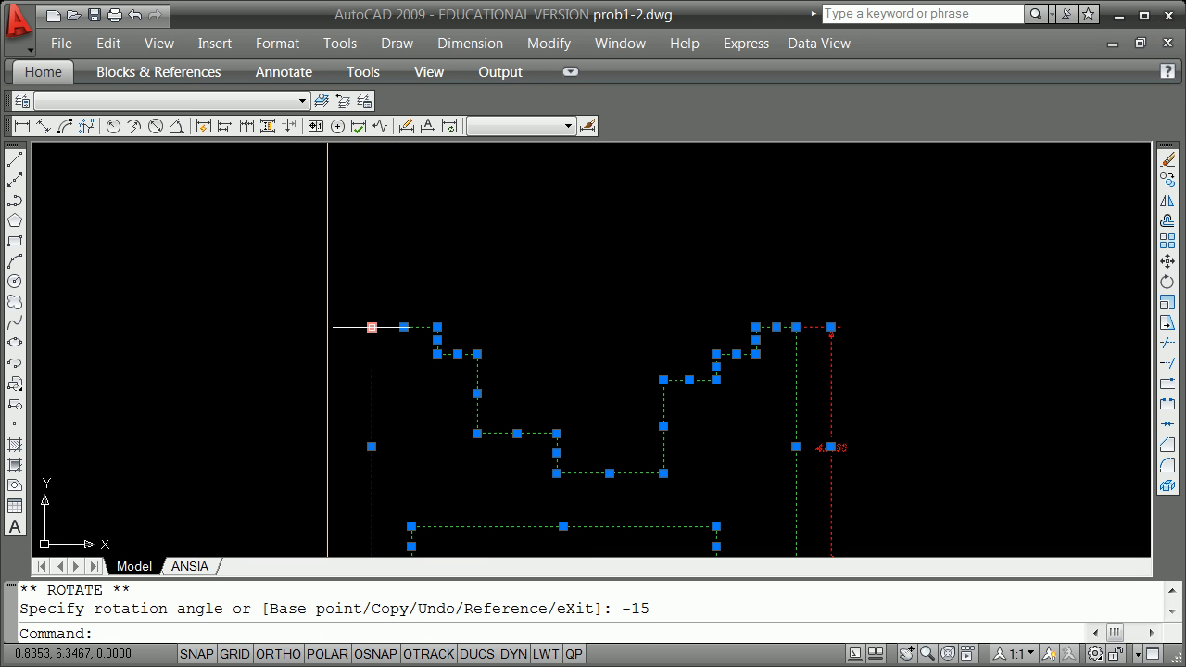
key(Escape)
key(alt)
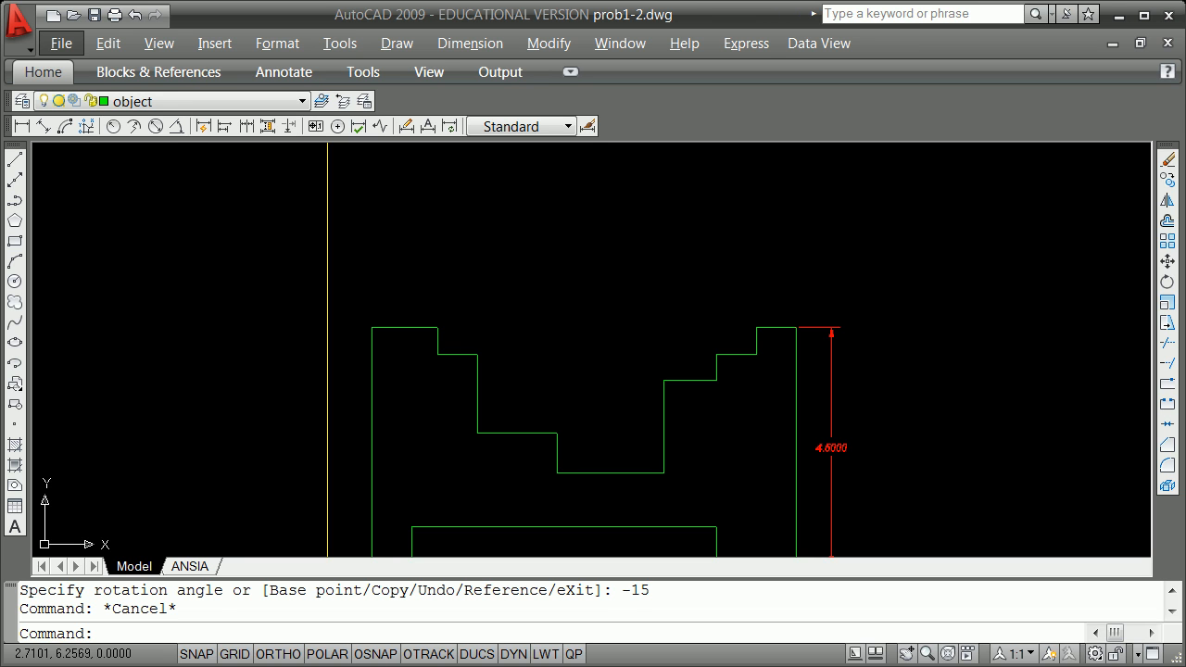
click(641, 389)
scroll(585, 339, down, 10)
scroll(582, 336, up, 5)
click(571, 339)
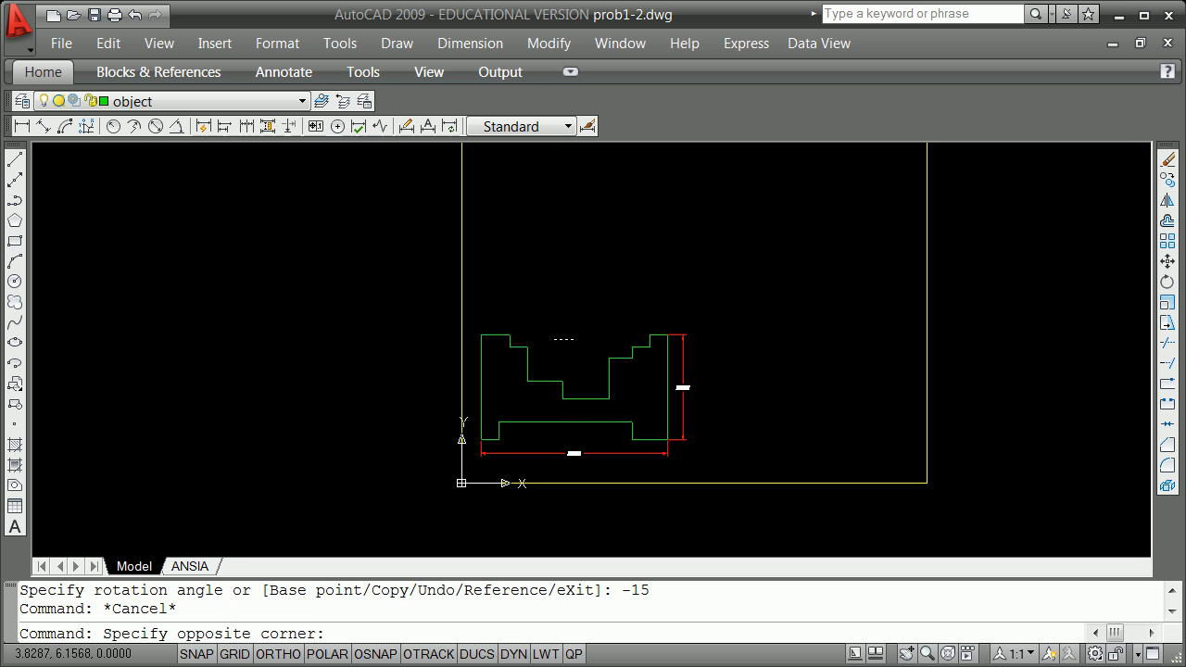
scroll(551, 340, down, 5)
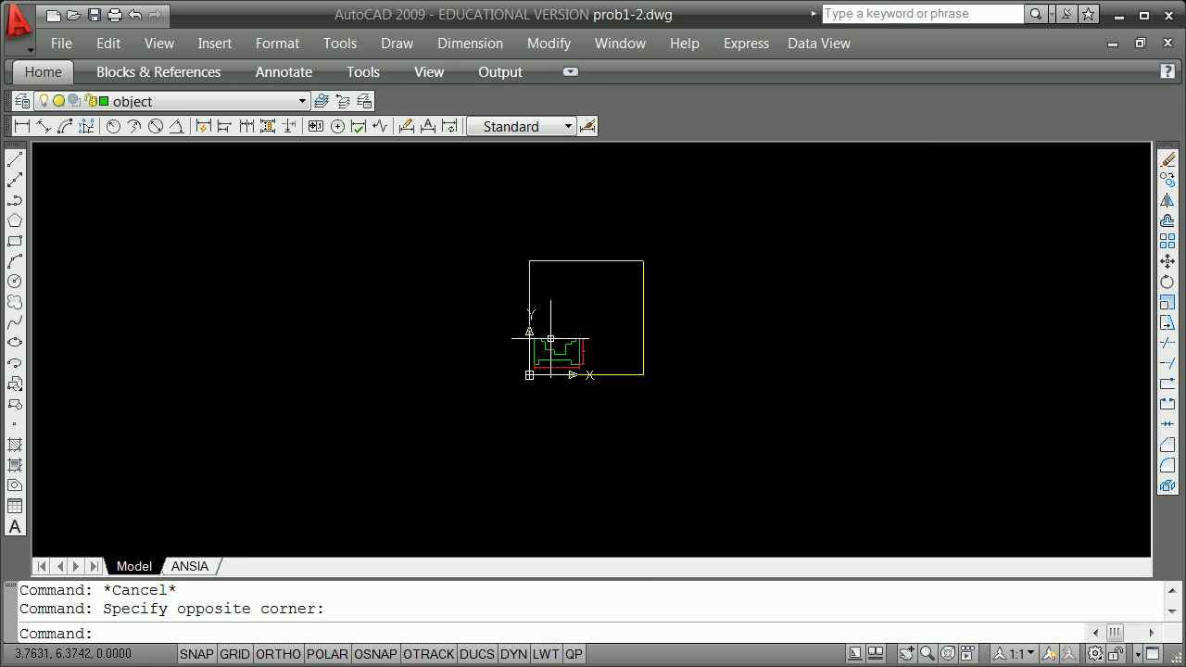
scroll(543, 249, up, 5)
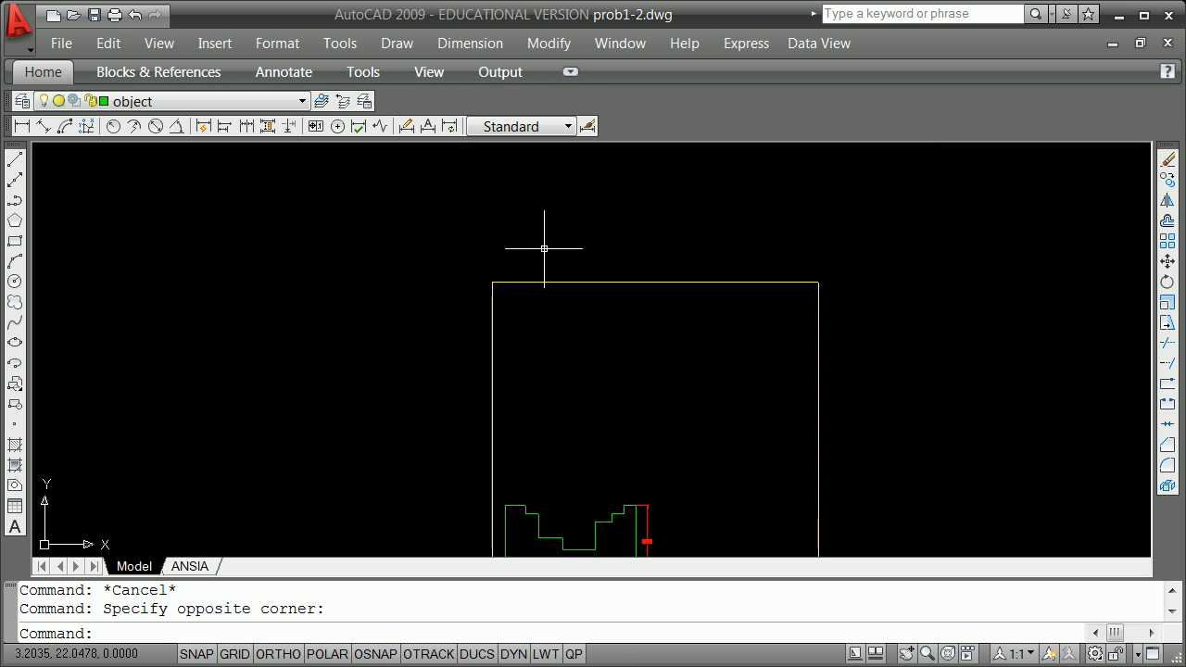
scroll(543, 247, down, 2)
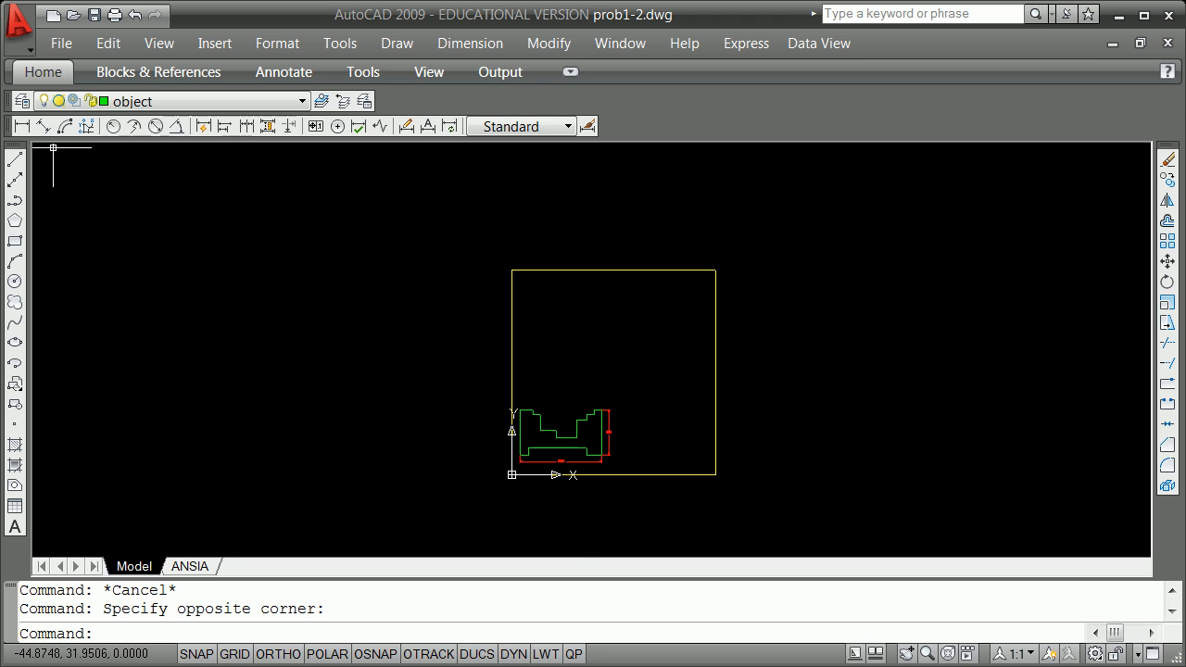
Close the prob1-2.dwg drawing and save its changes.
click(65, 43)
click(121, 149)
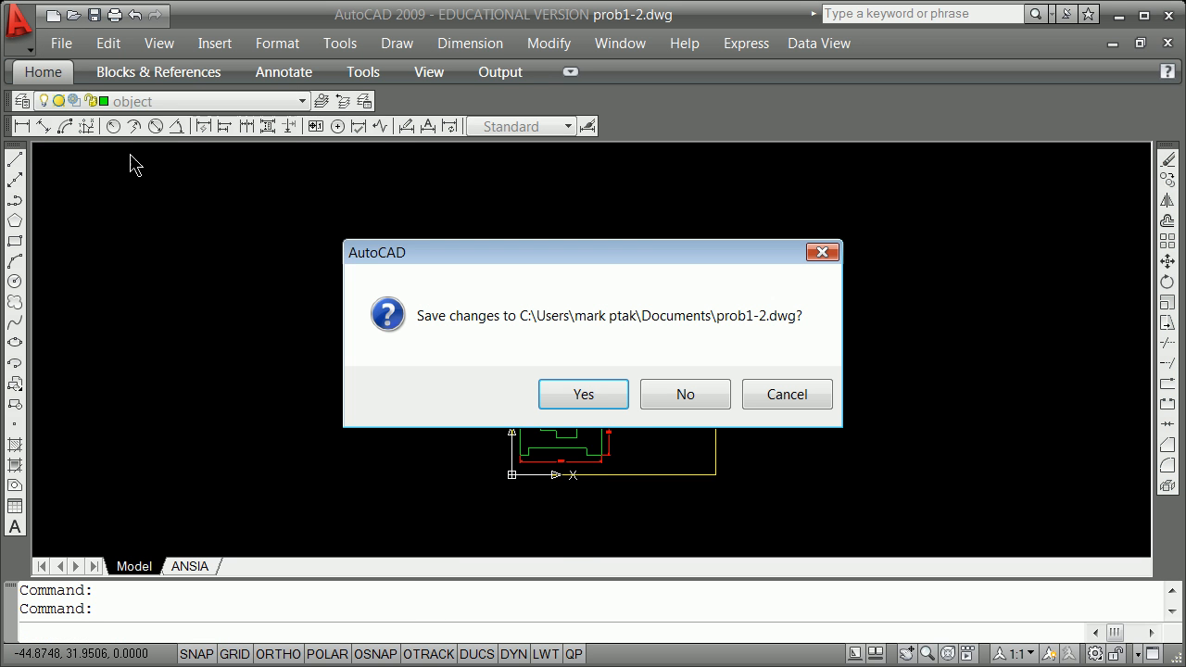
click(598, 397)
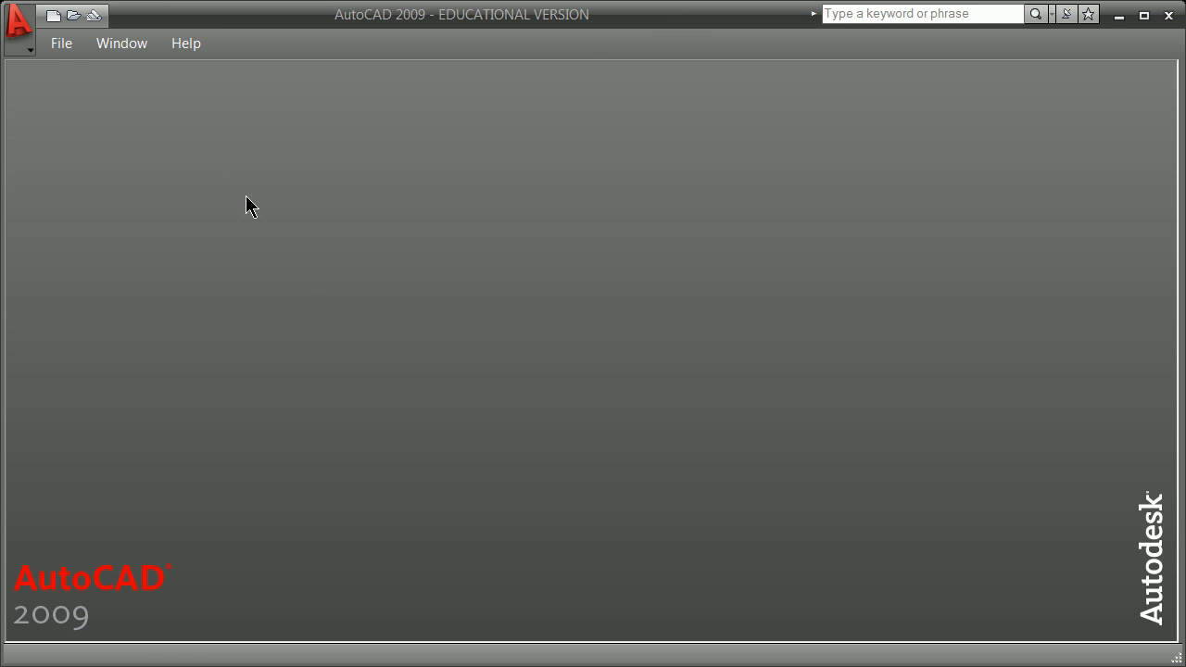
Create a new drawing from the wrautocad_decimal_feet.dwt template and switch it to model space.
click(61, 44)
click(85, 74)
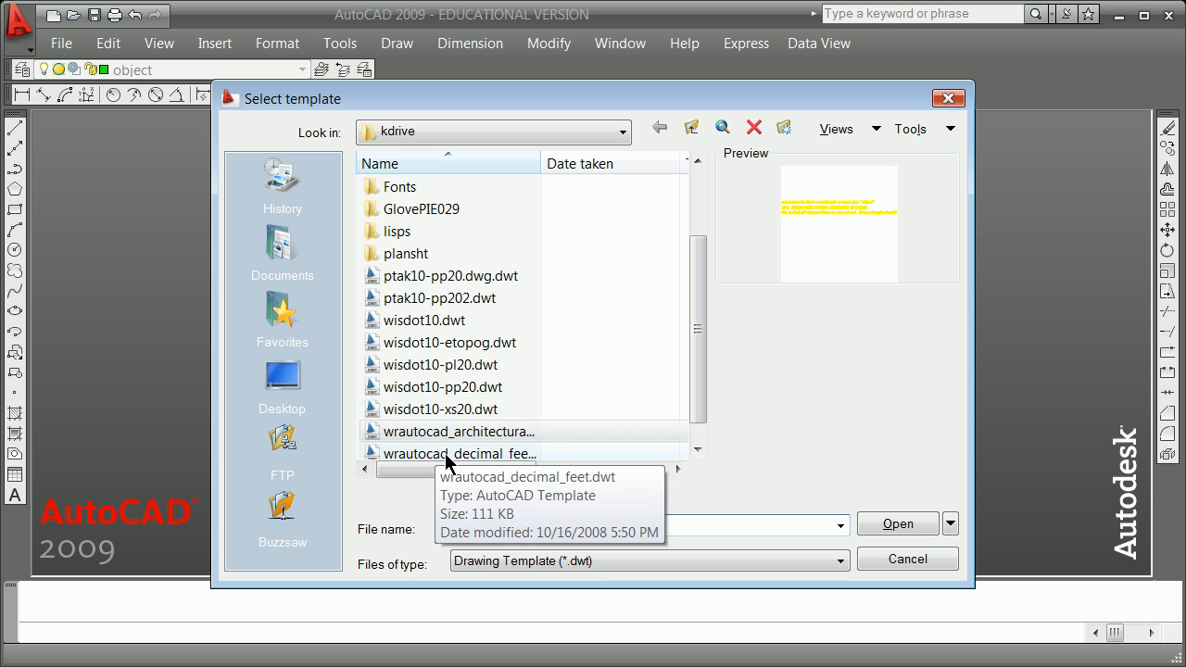
click(443, 453)
click(889, 524)
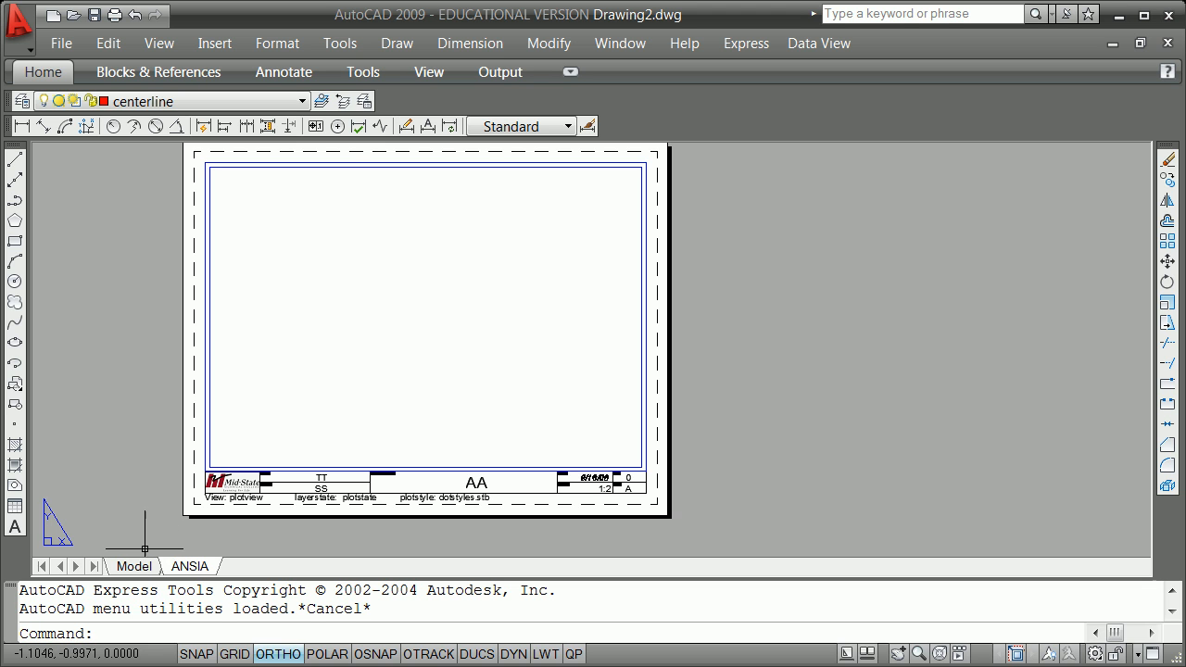
mouse_move(147, 568)
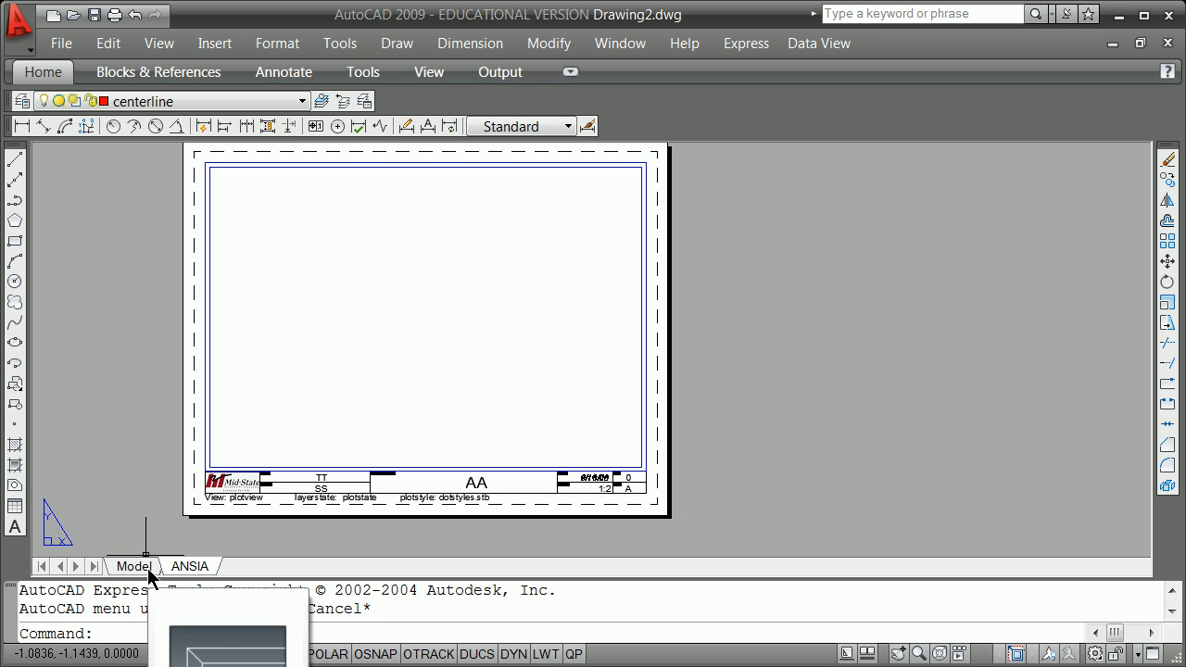
click(148, 568)
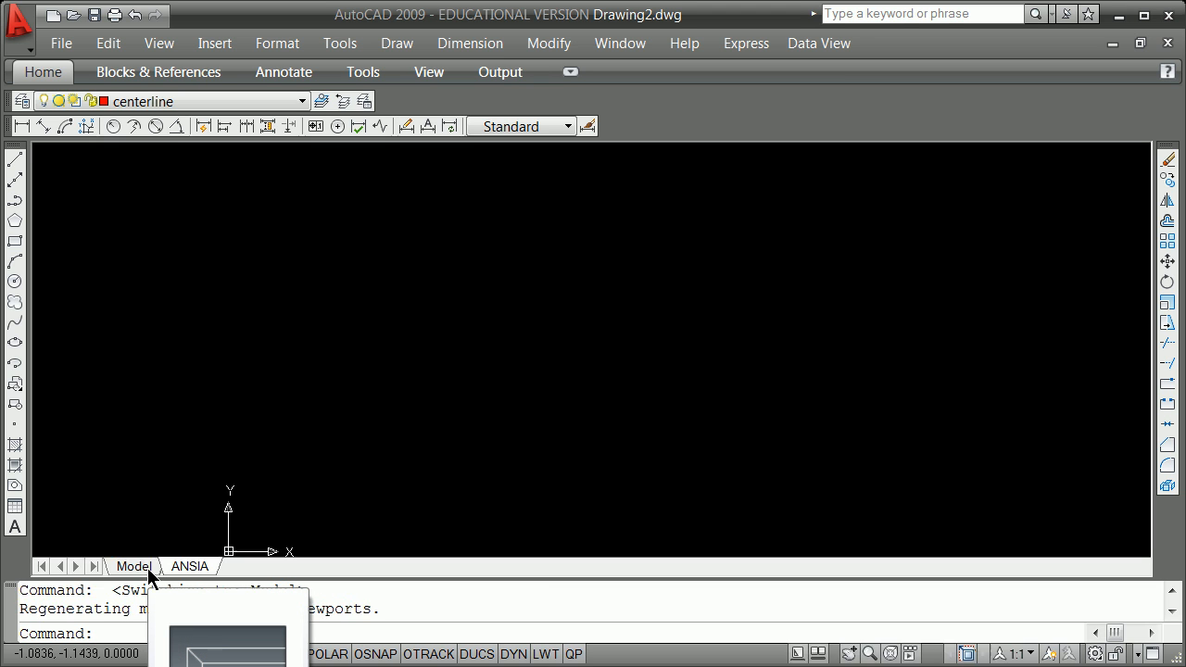
Save the drawing in Documents as problem1_2_b.dwg in the AutoCAD 2004/LT2004 Drawing format.
click(61, 43)
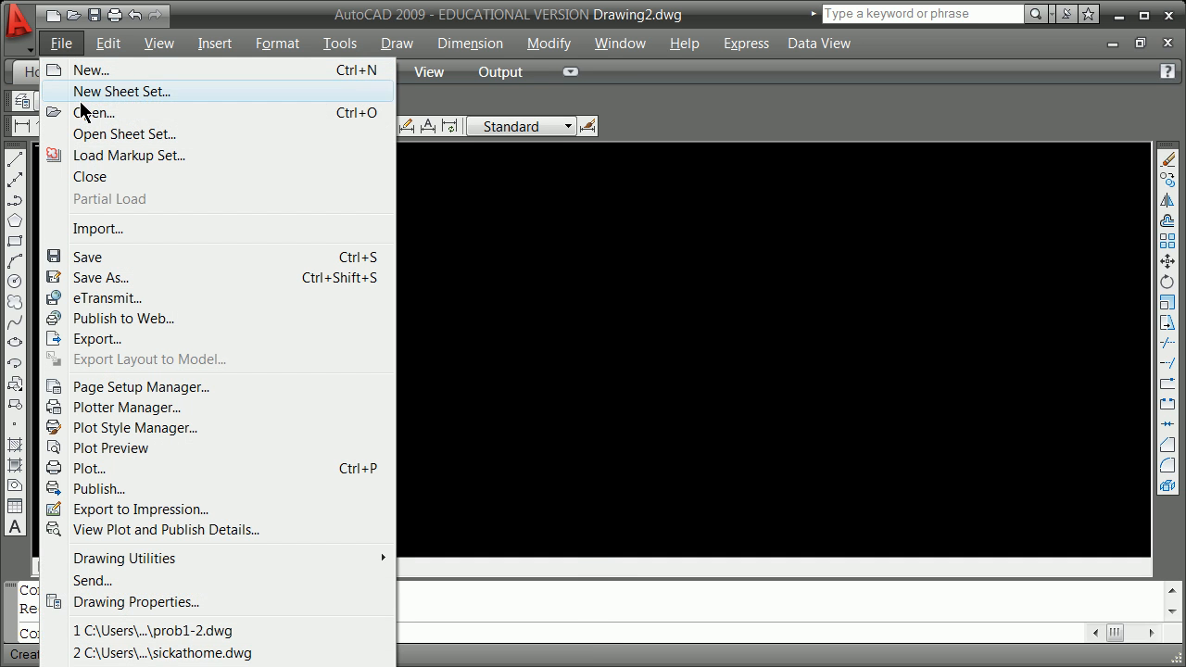
click(114, 276)
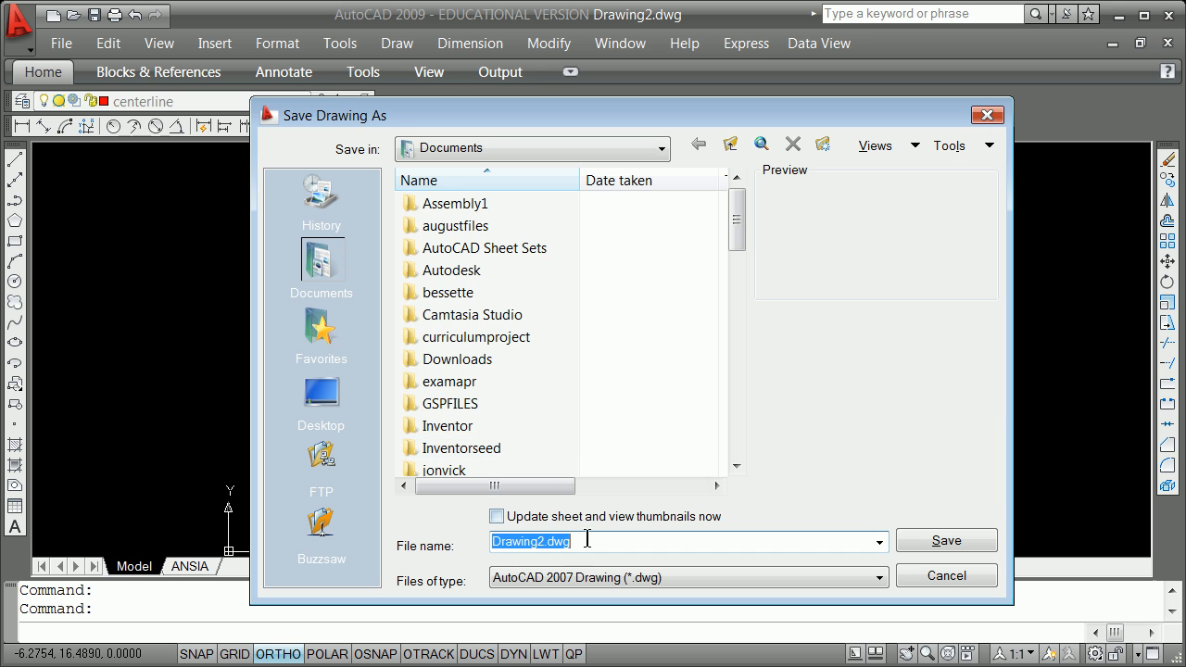
text(p)
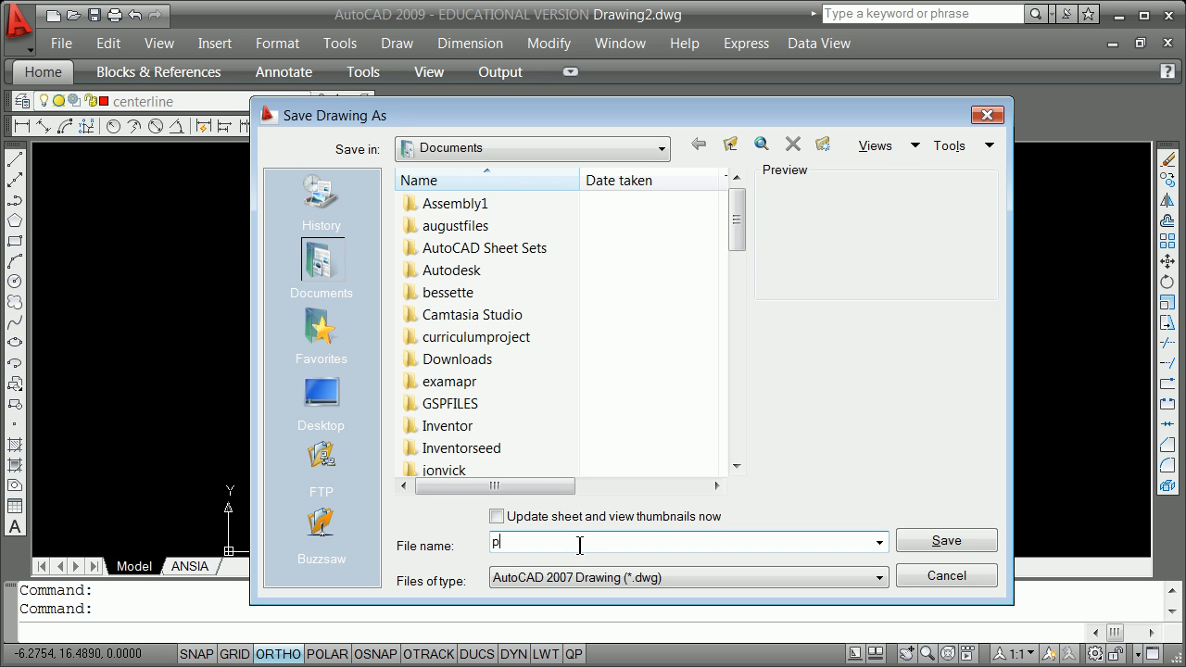
text(roblem1_2_b)
click(881, 579)
click(740, 614)
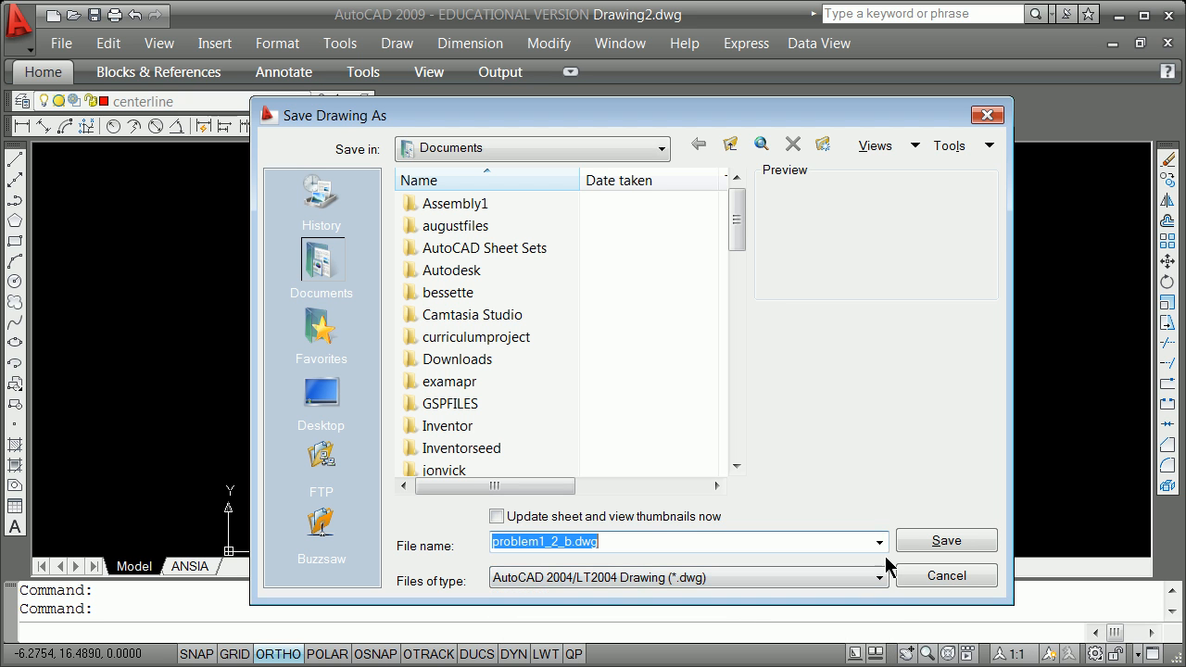
click(956, 547)
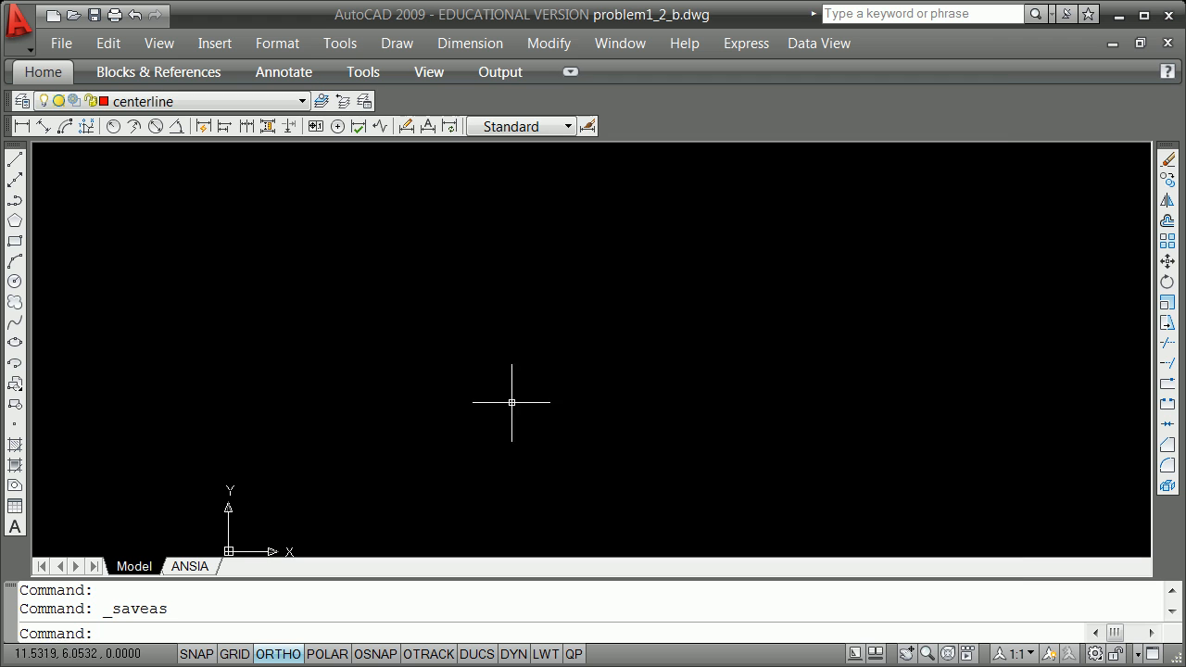
Turn on the object layer in the layer properties.
click(22, 104)
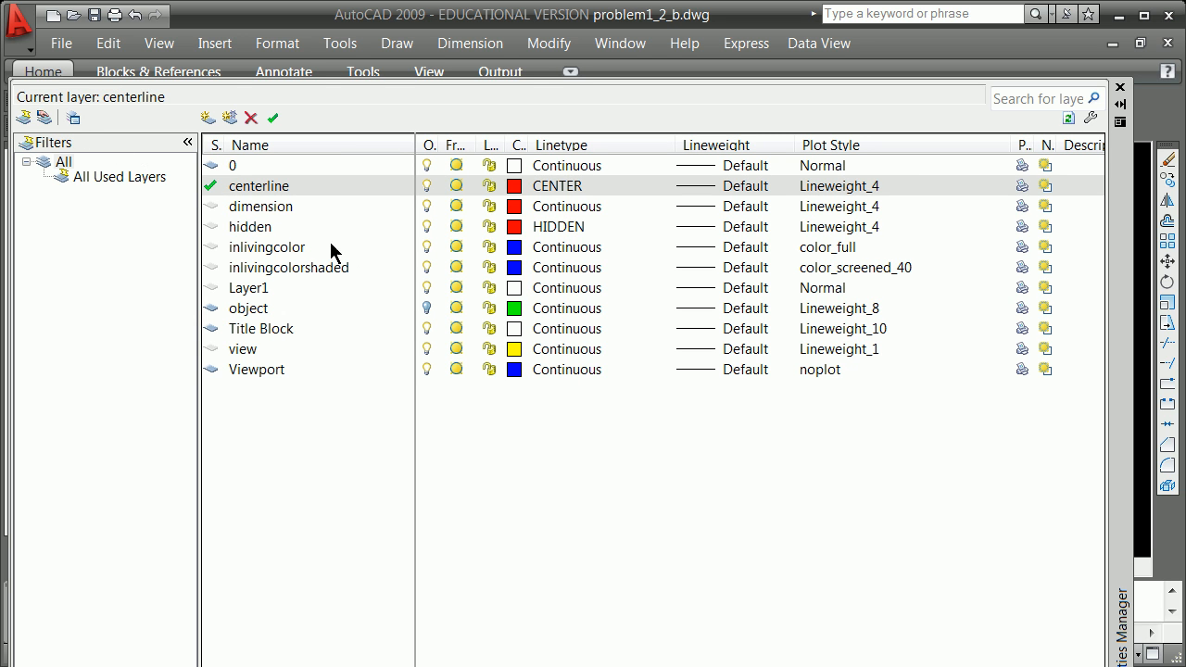
click(428, 307)
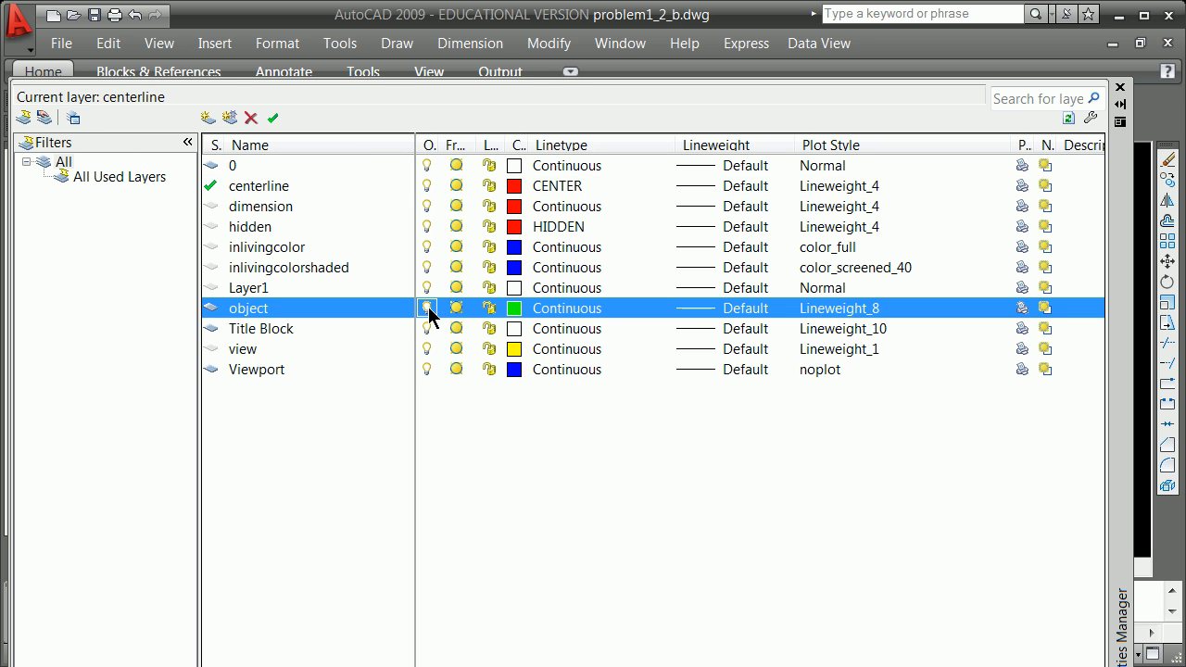
click(1119, 88)
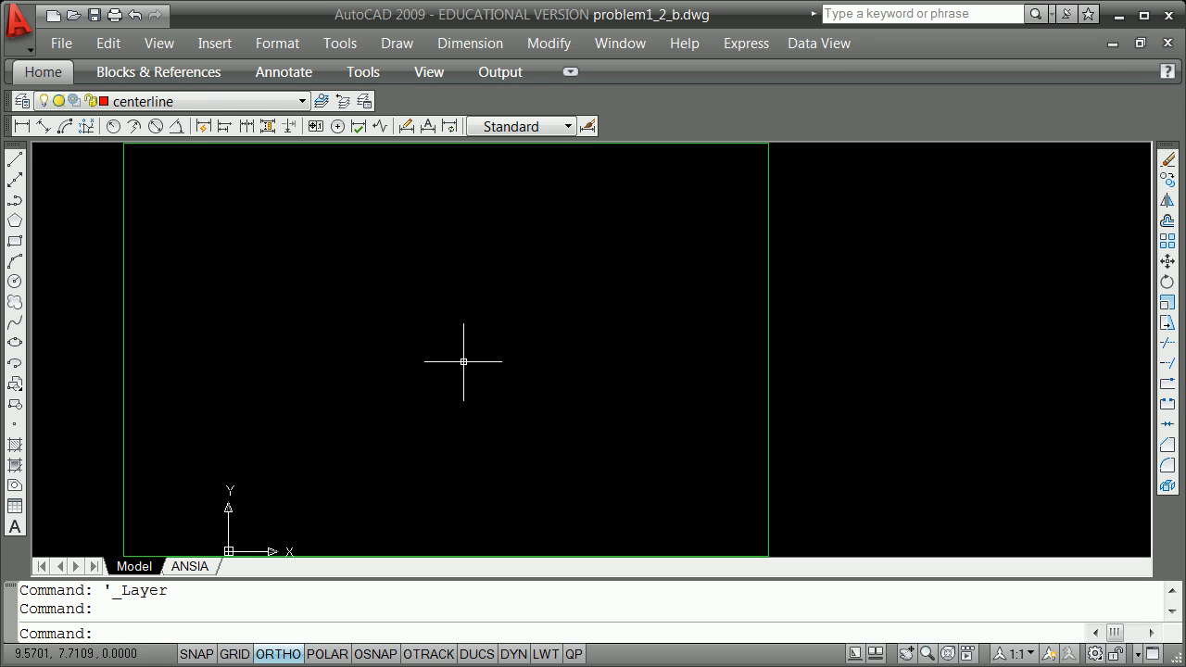
Erase the template's green rectangular polyline on the object layer from model space.
scroll(477, 365, down, 4)
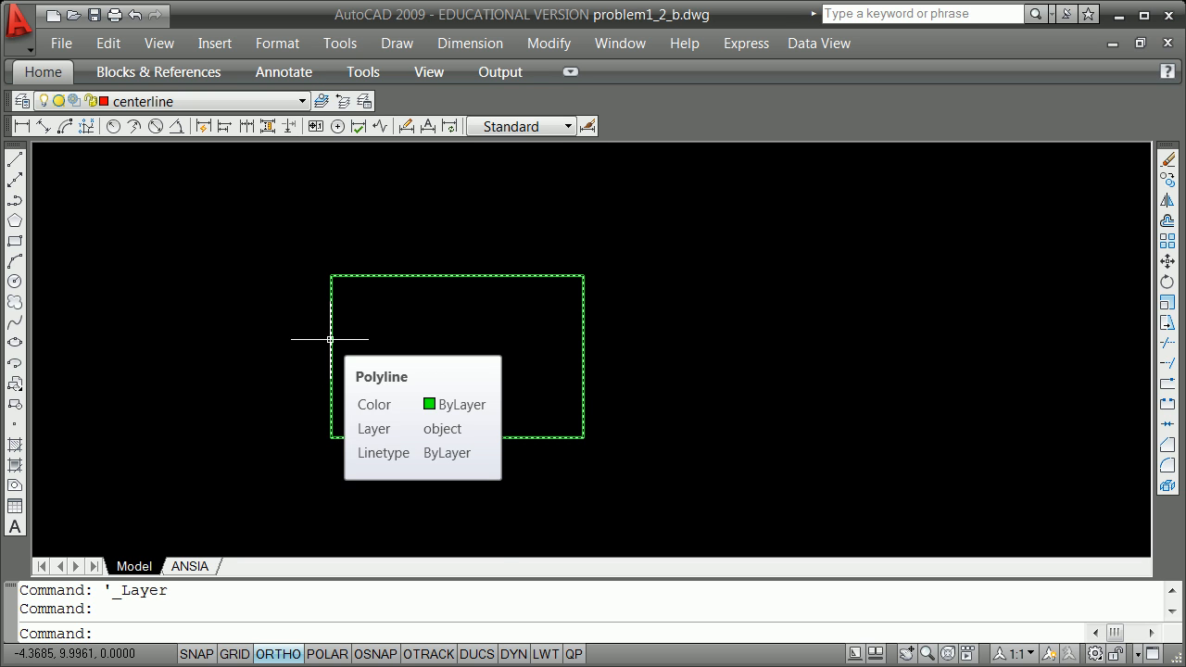
click(329, 340)
right_click(268, 296)
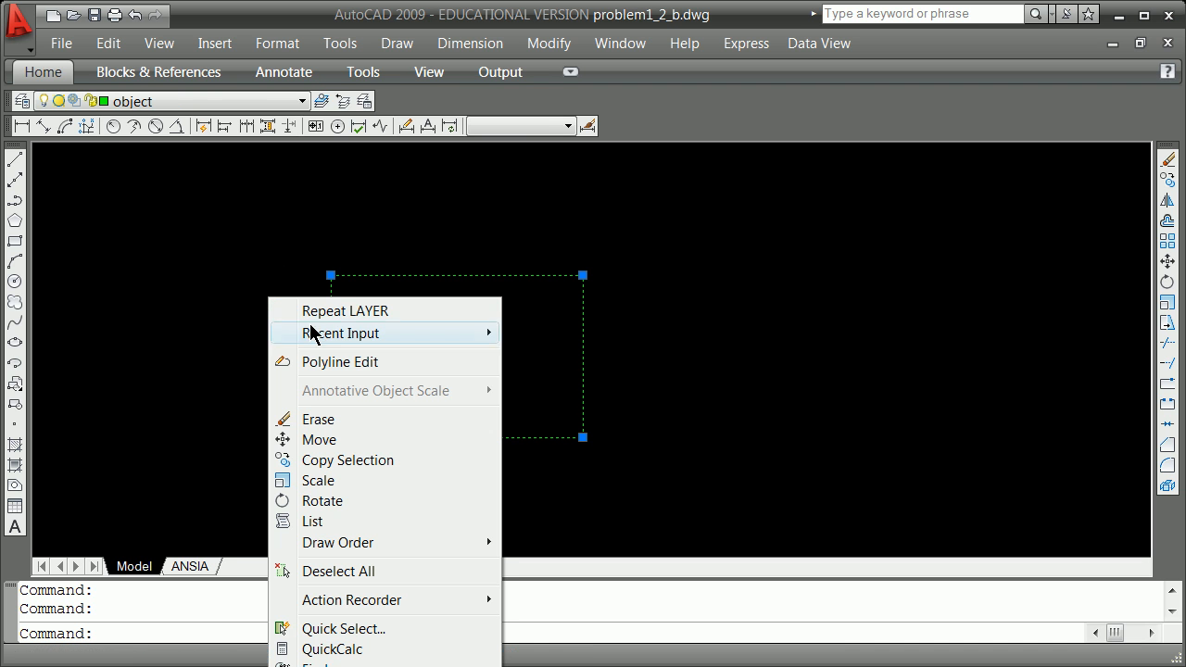
click(344, 417)
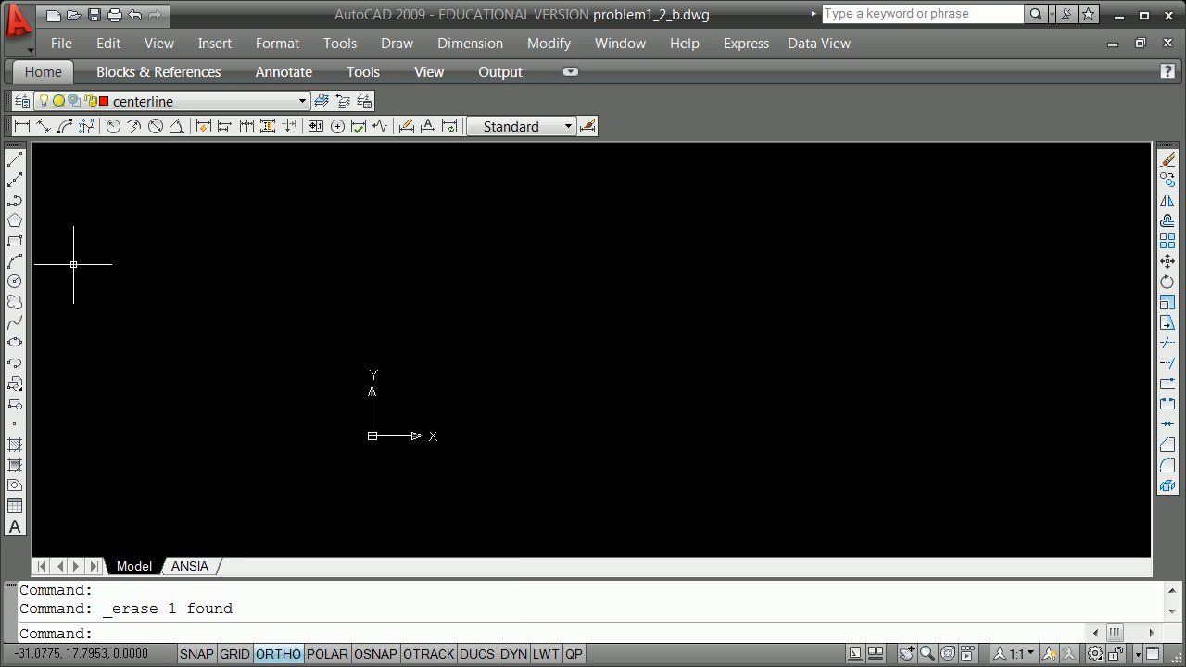
Turn on polar tracking and draw a 20-unit square with the Line command, starting at 0,0,0 and running counterclockwise.
click(325, 656)
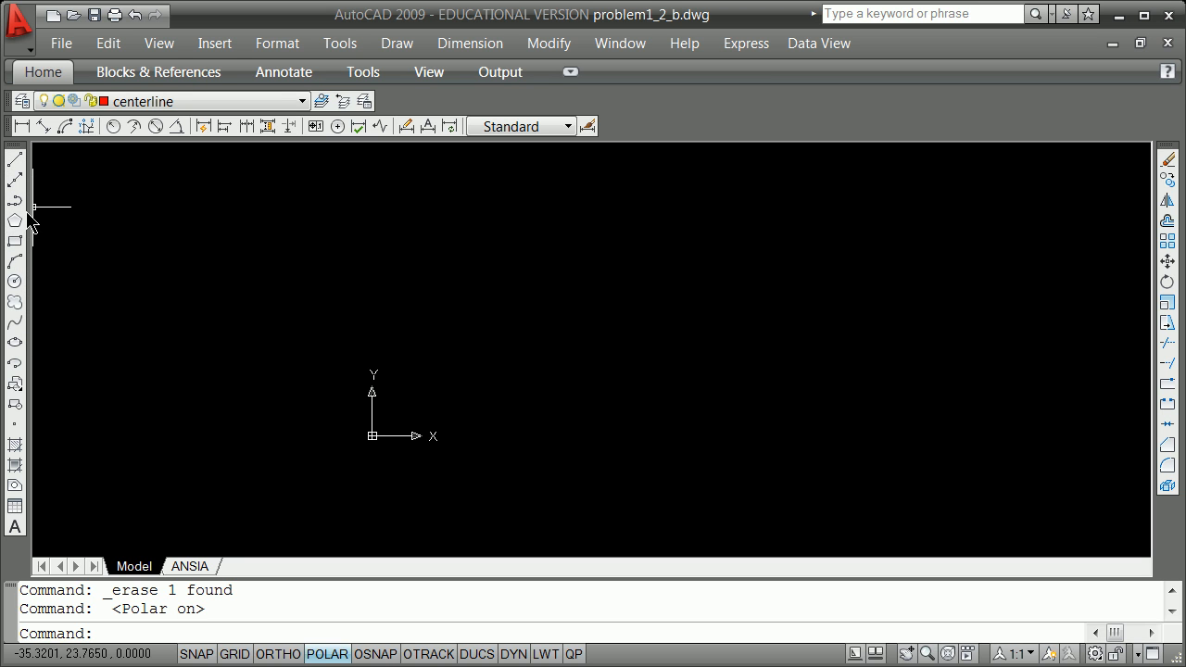
click(12, 161)
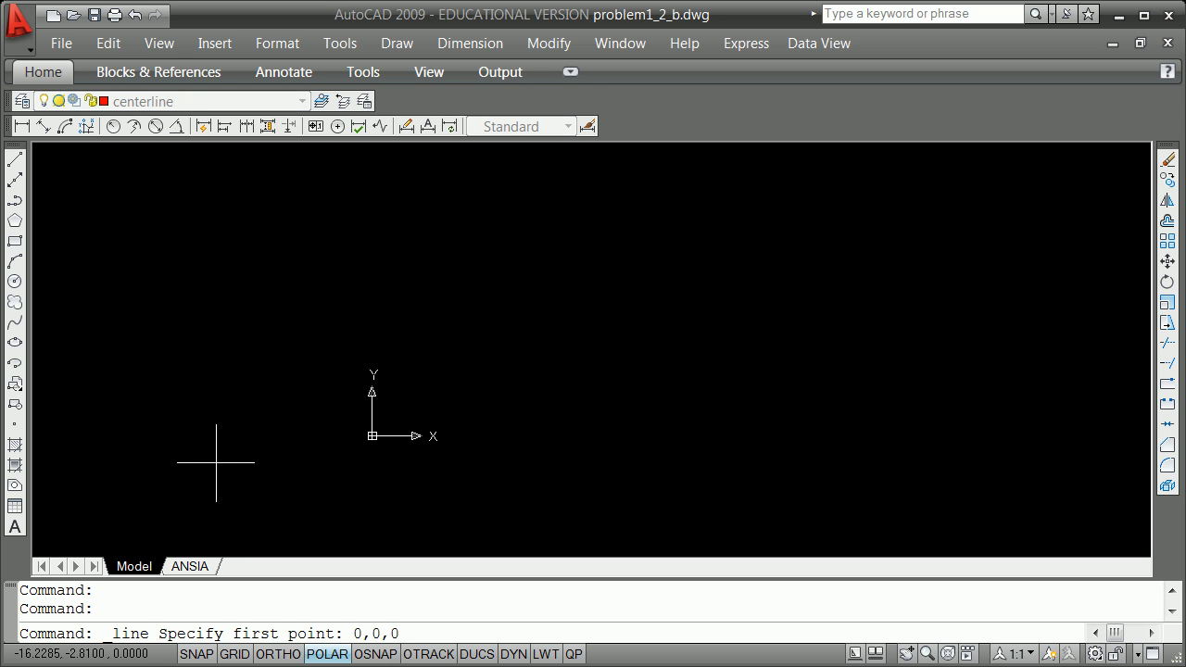
text(0,0,0)
key(Return)
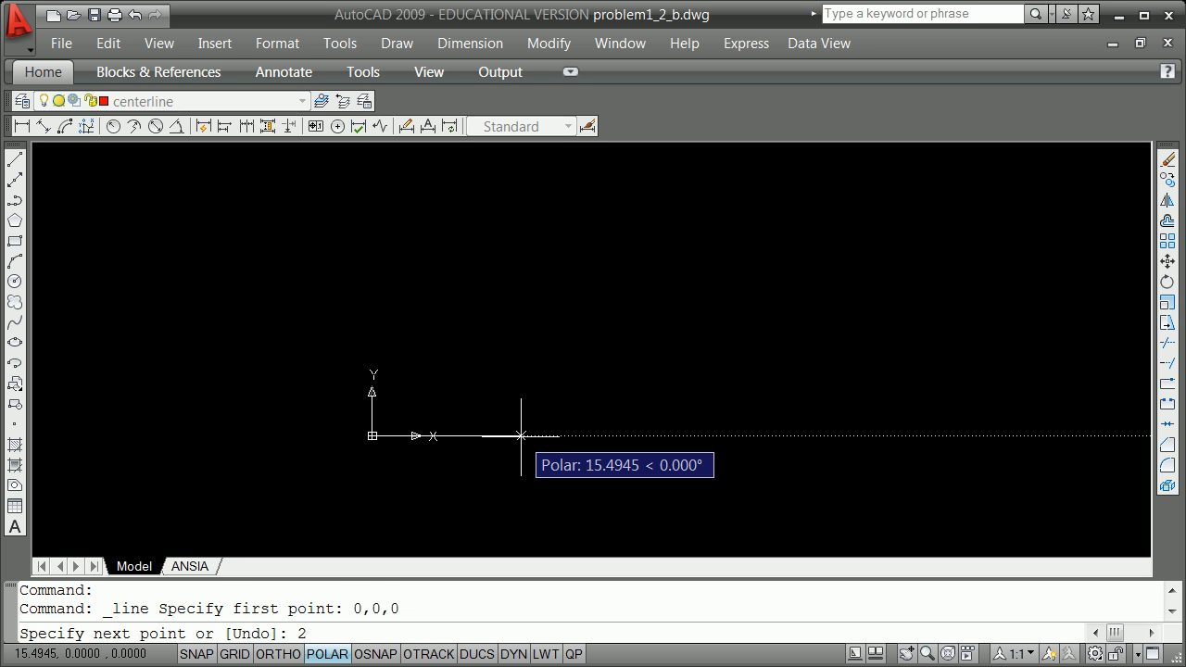
key(Return)
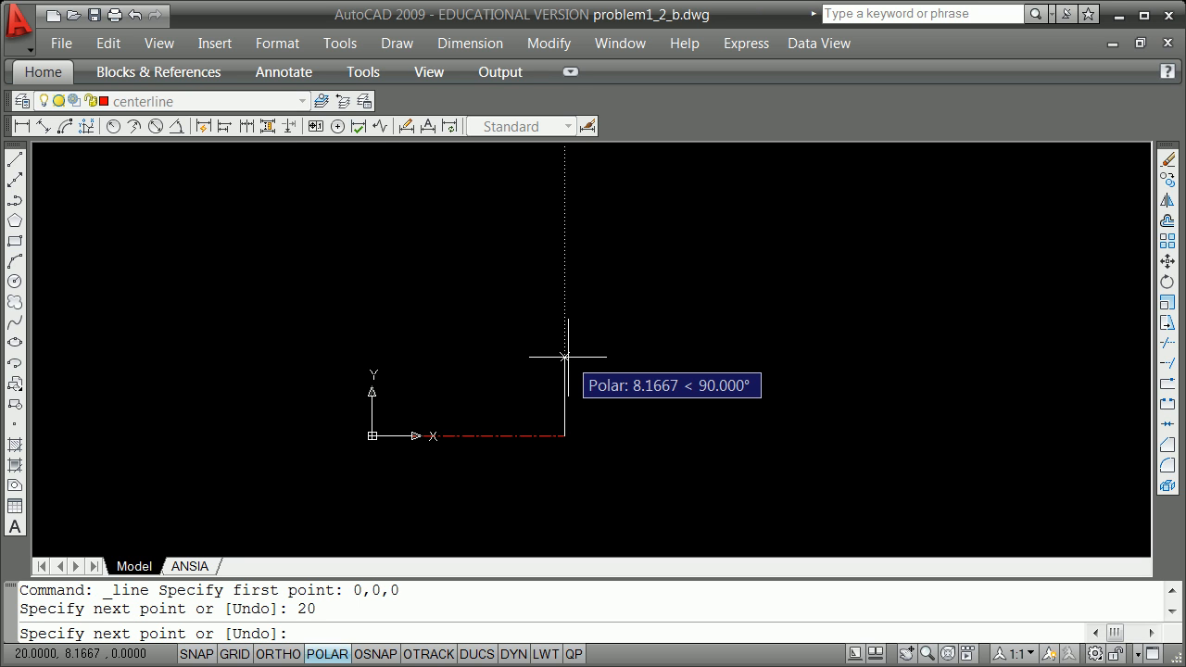
text(20)
key(Return)
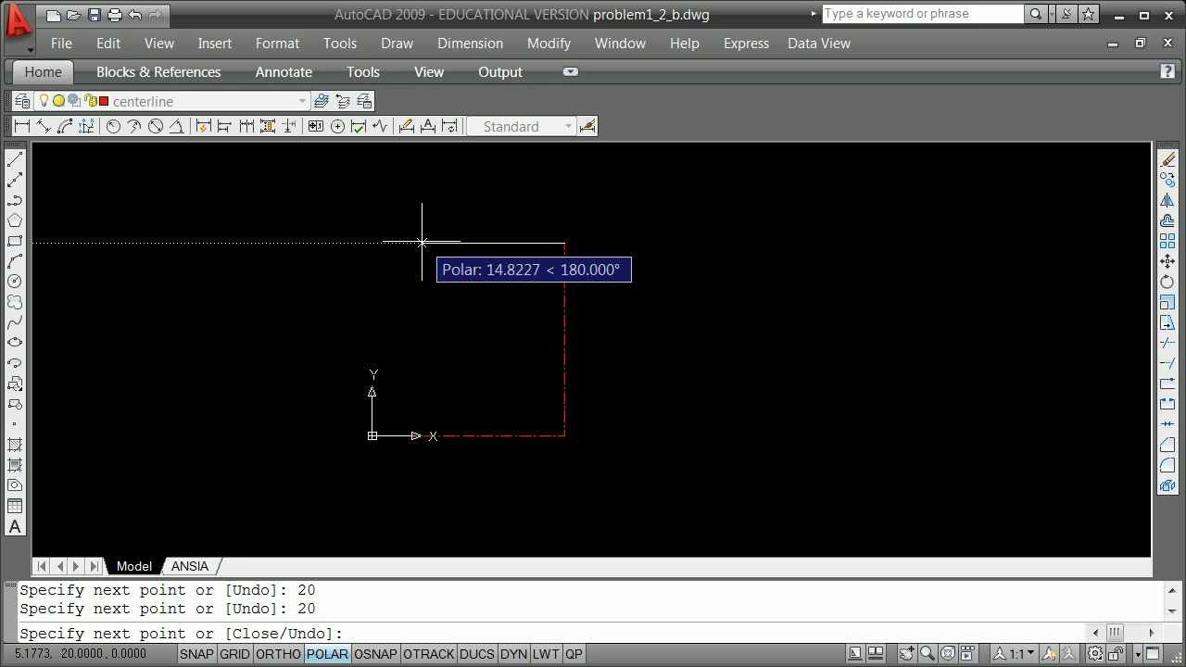
text(20)
key(Return)
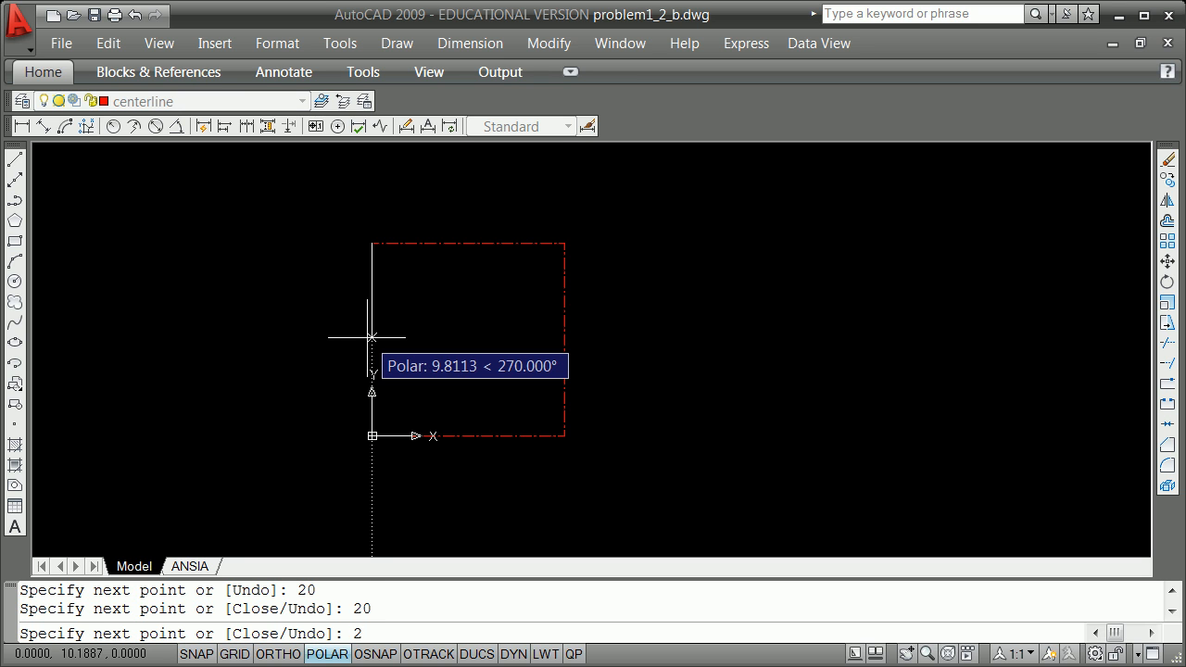
key(Return)
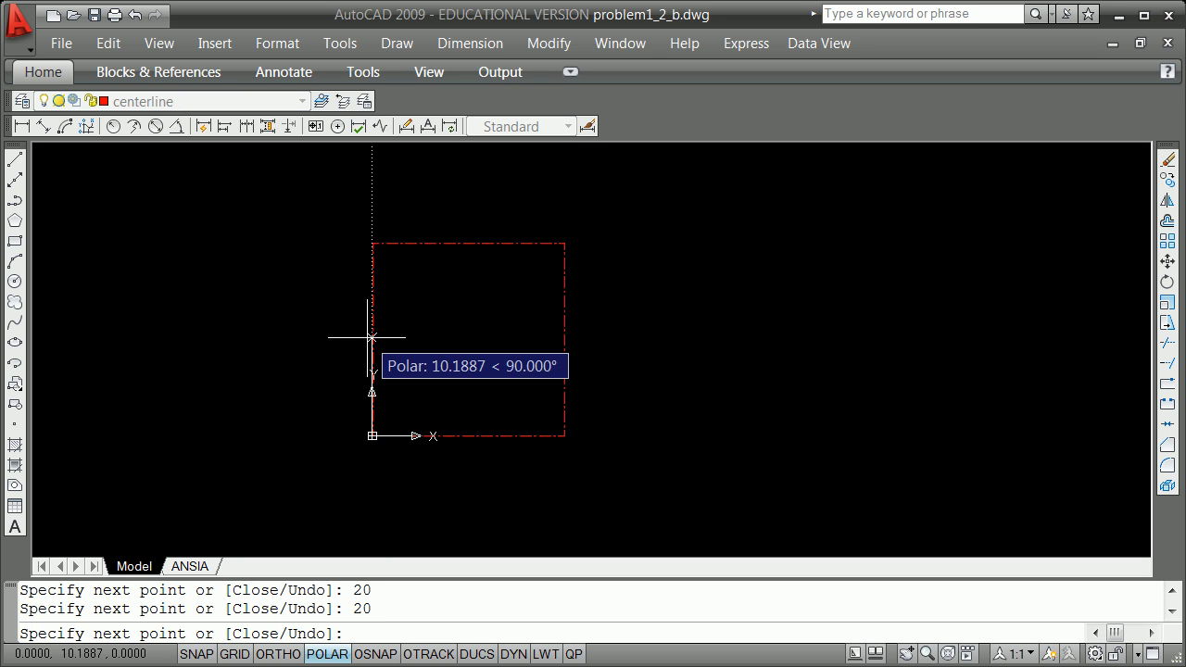
key(Escape)
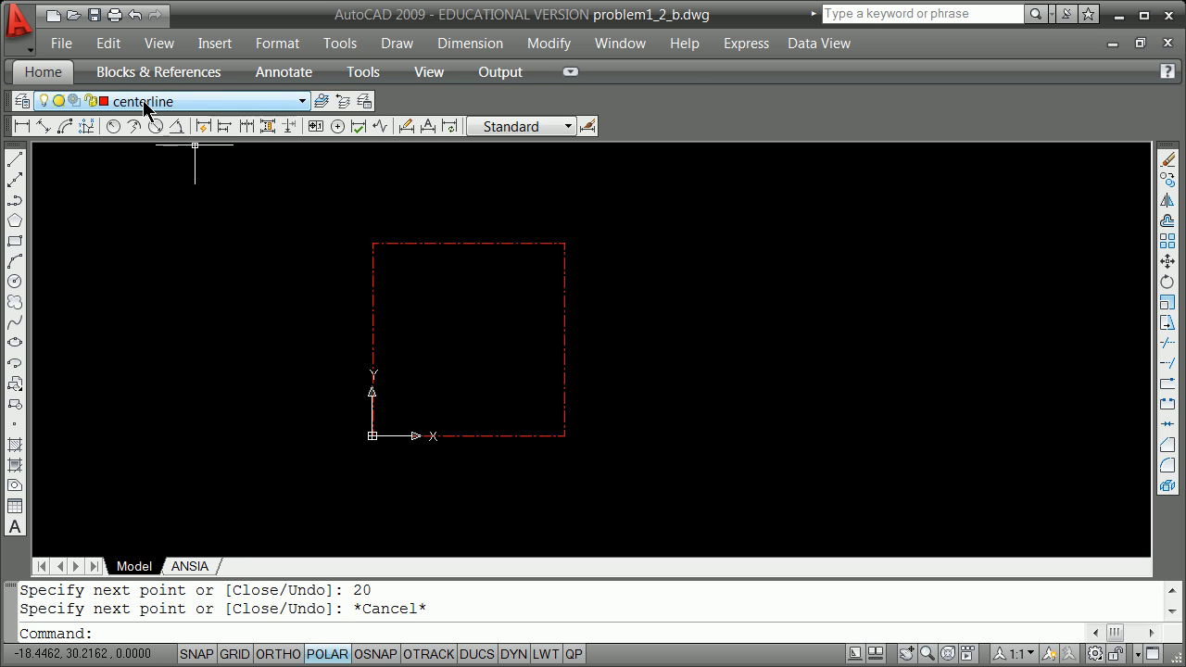
Move all four lines of the 20-unit square to the view layer and clear the selection.
click(317, 197)
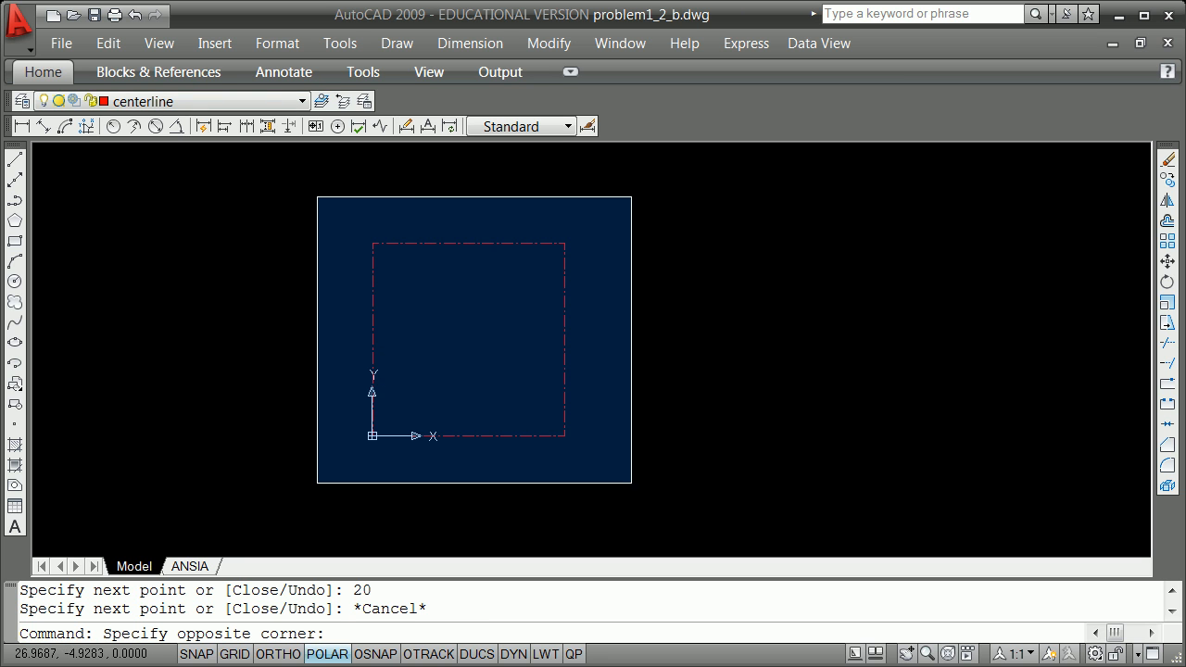
click(628, 482)
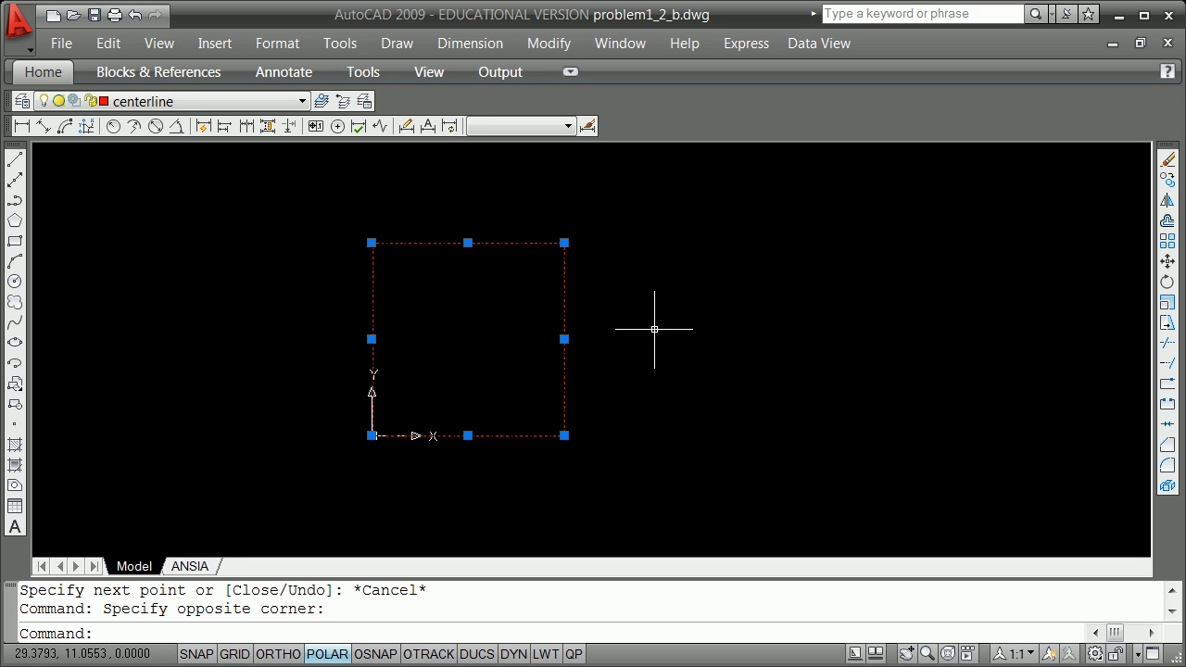
click(302, 102)
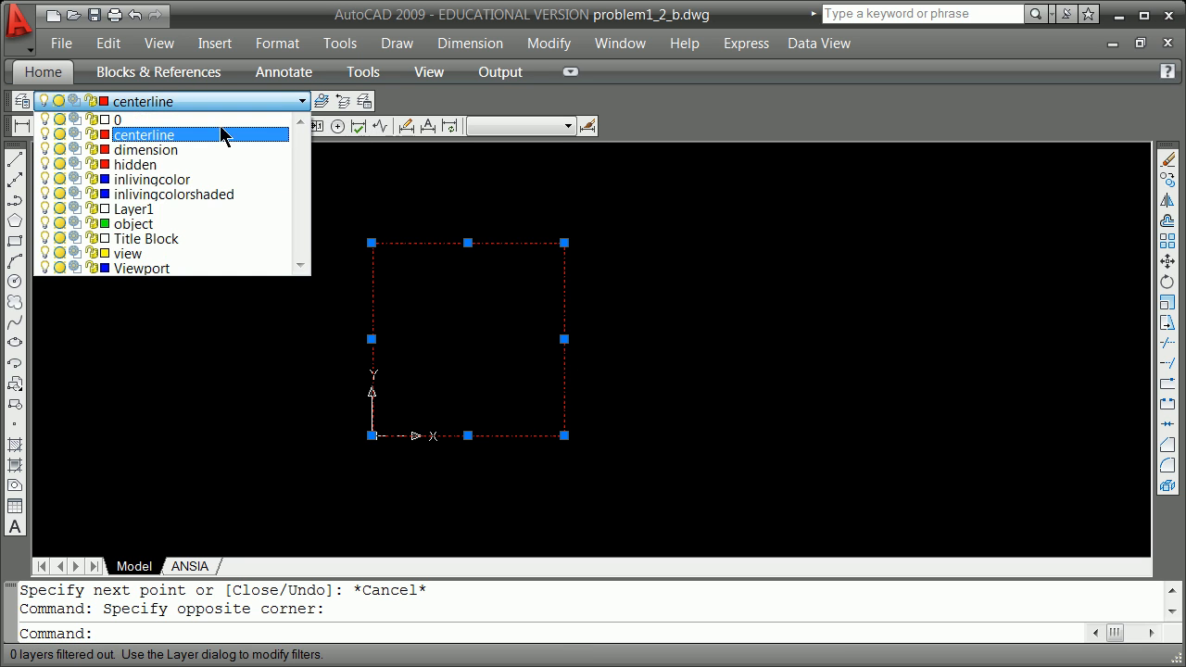
click(152, 253)
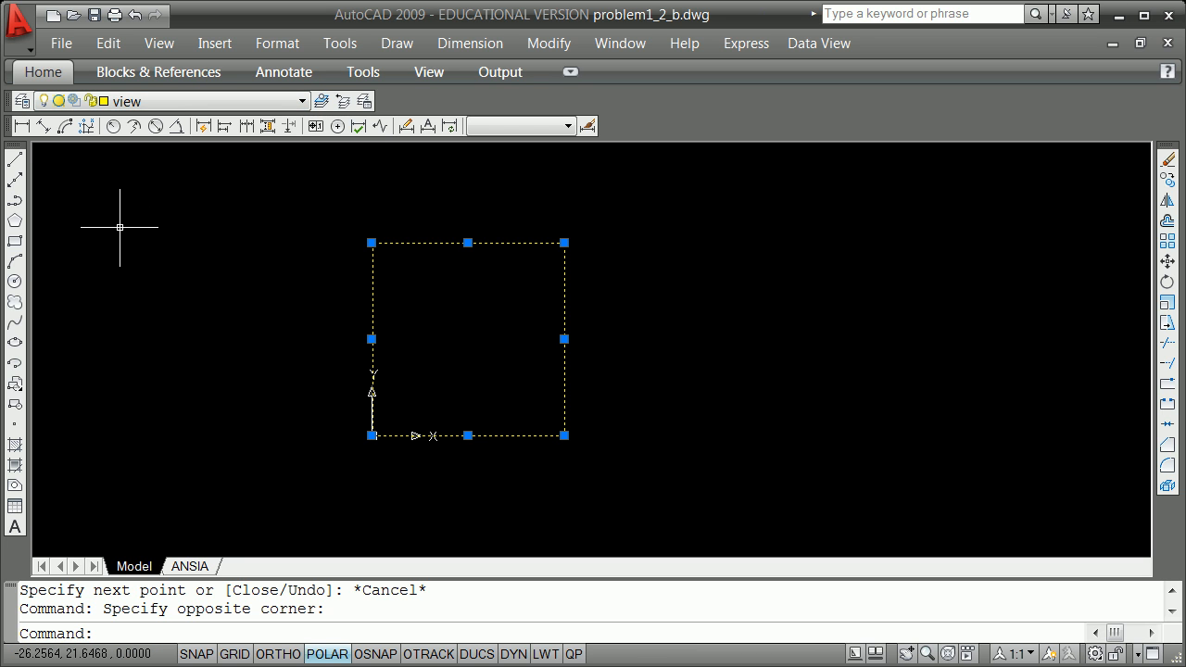
key(Escape)
key(Escape)
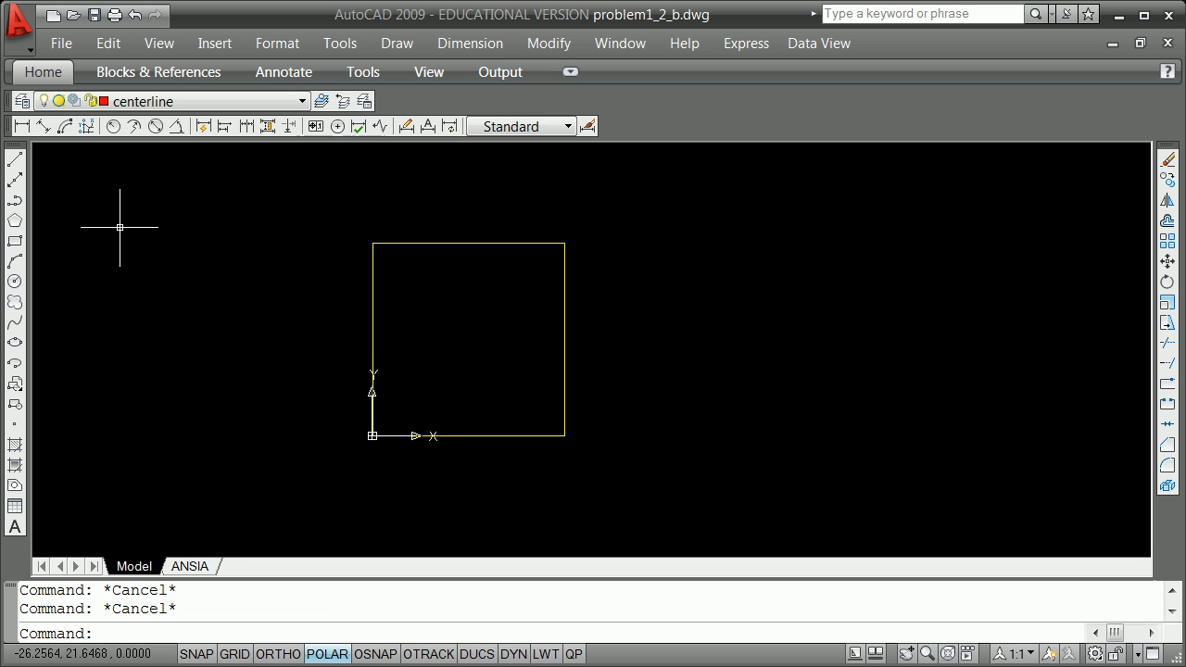
Save a window view named home, spanning from the square's lower-left endpoint to its upper-right endpoint.
text(-v)
key(Return)
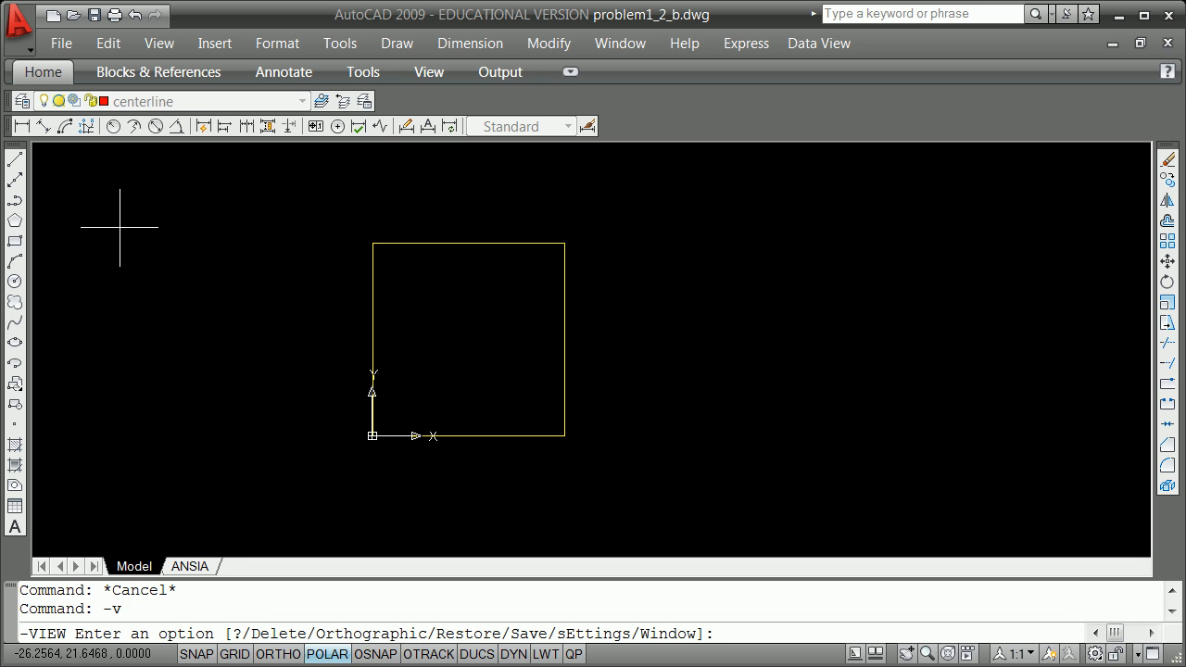
text(w)
key(Return)
text(home)
key(Return)
text(end)
key(Return)
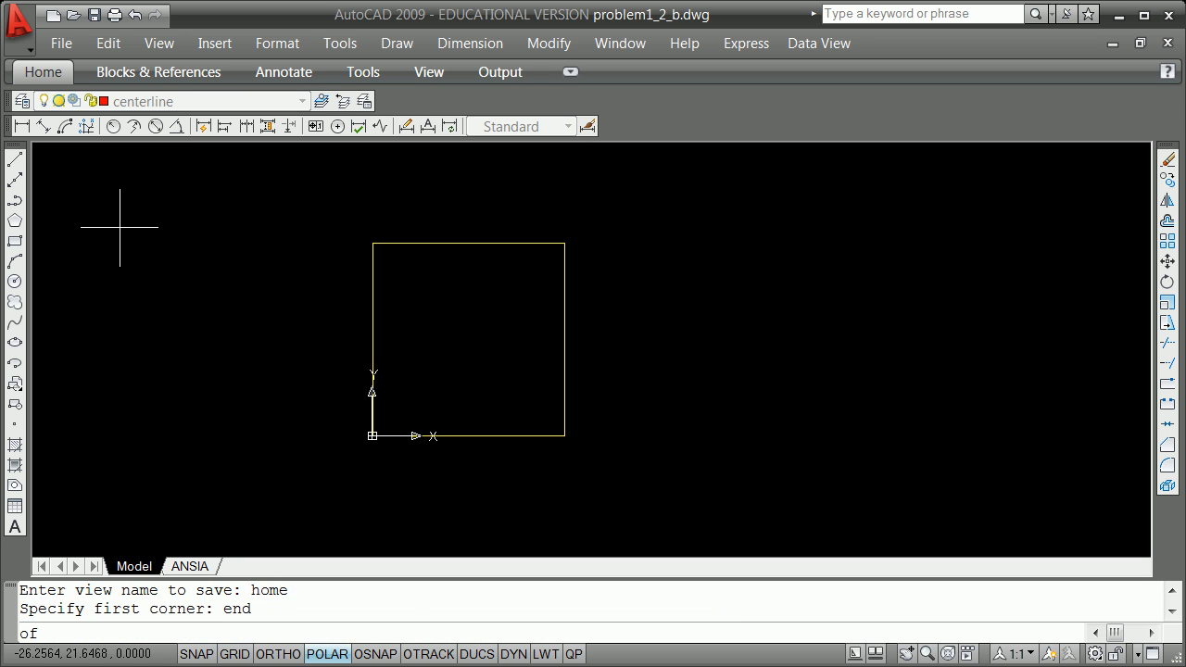
click(372, 435)
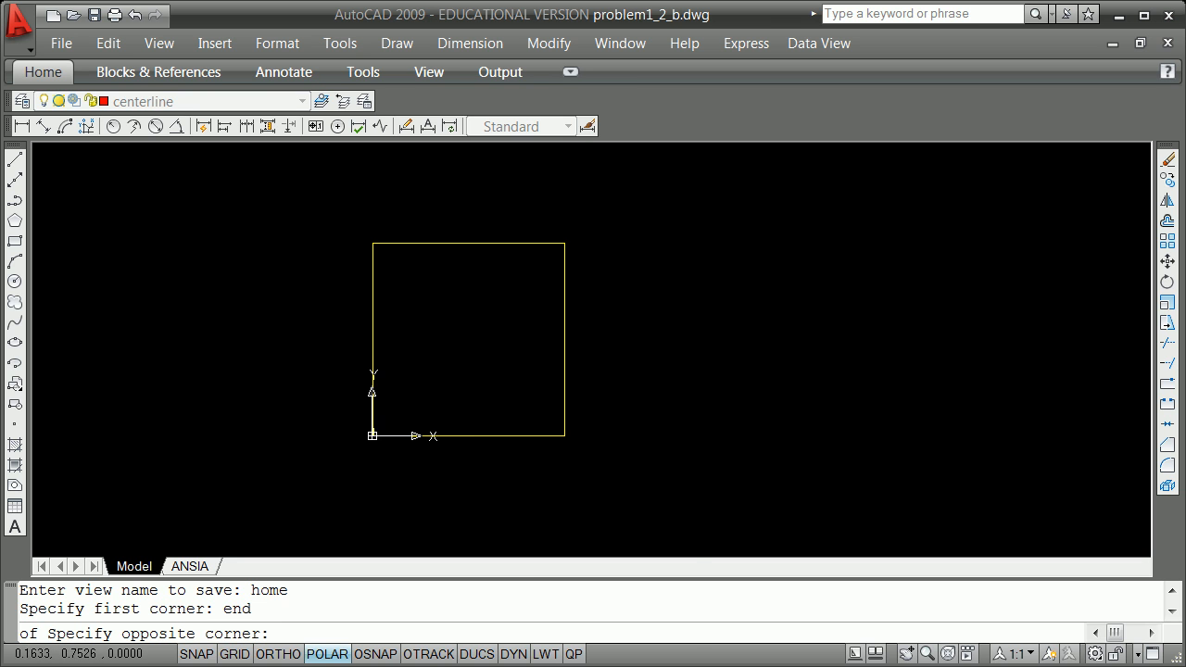
shift+right_click(478, 324)
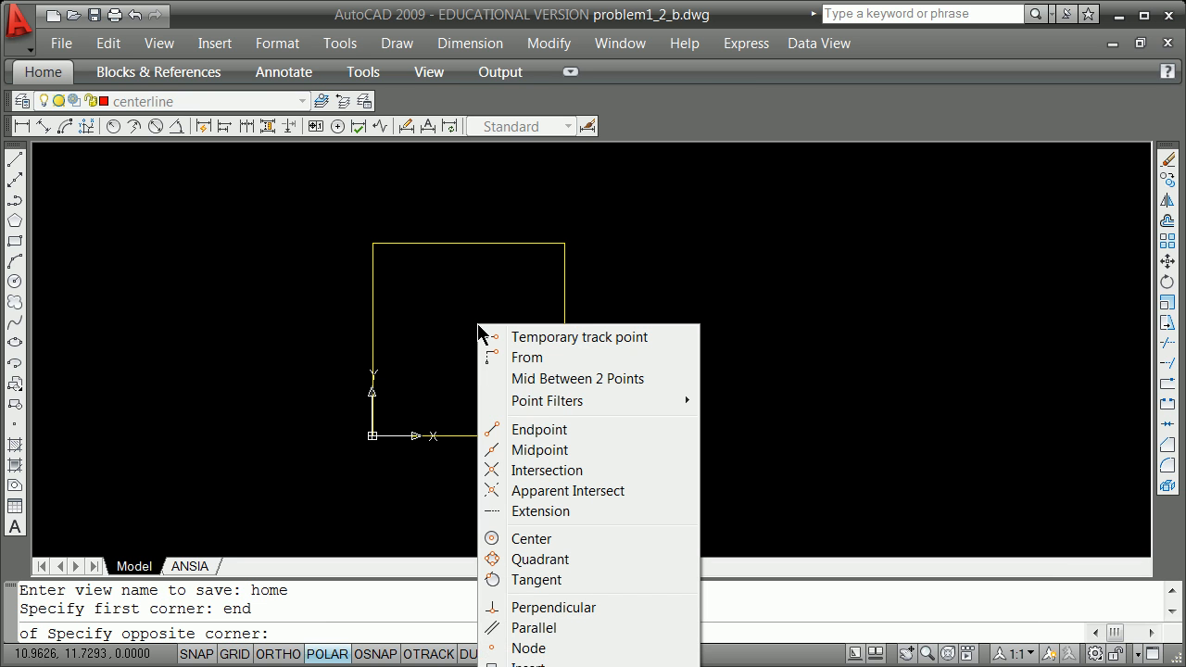
click(542, 430)
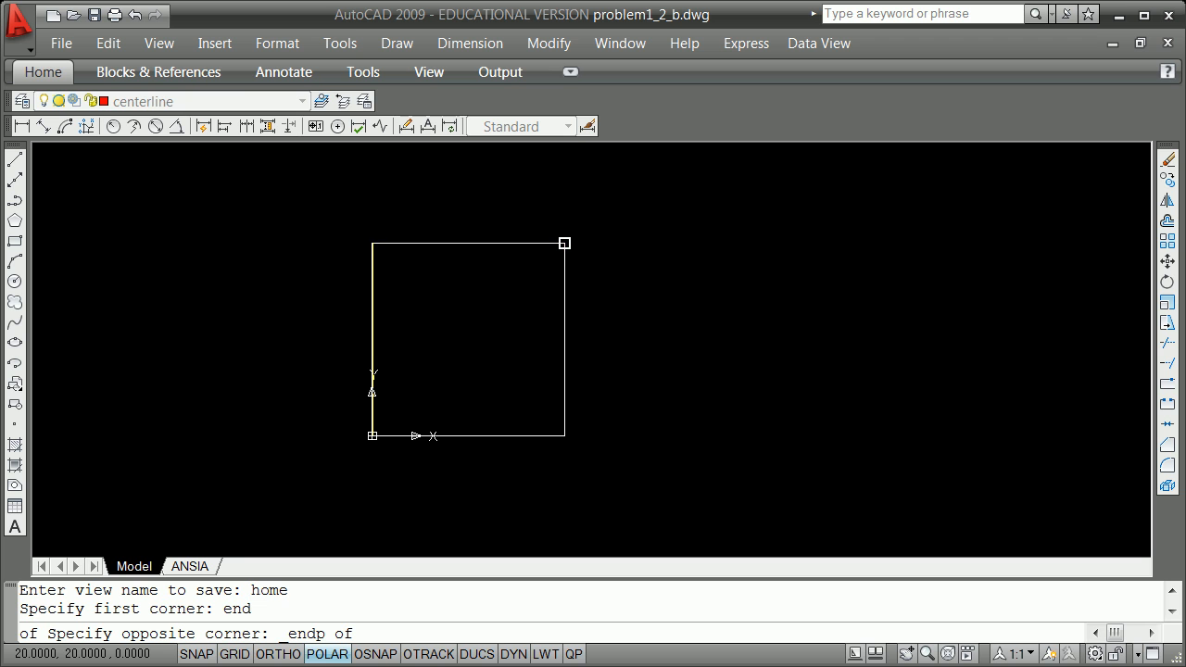
click(564, 243)
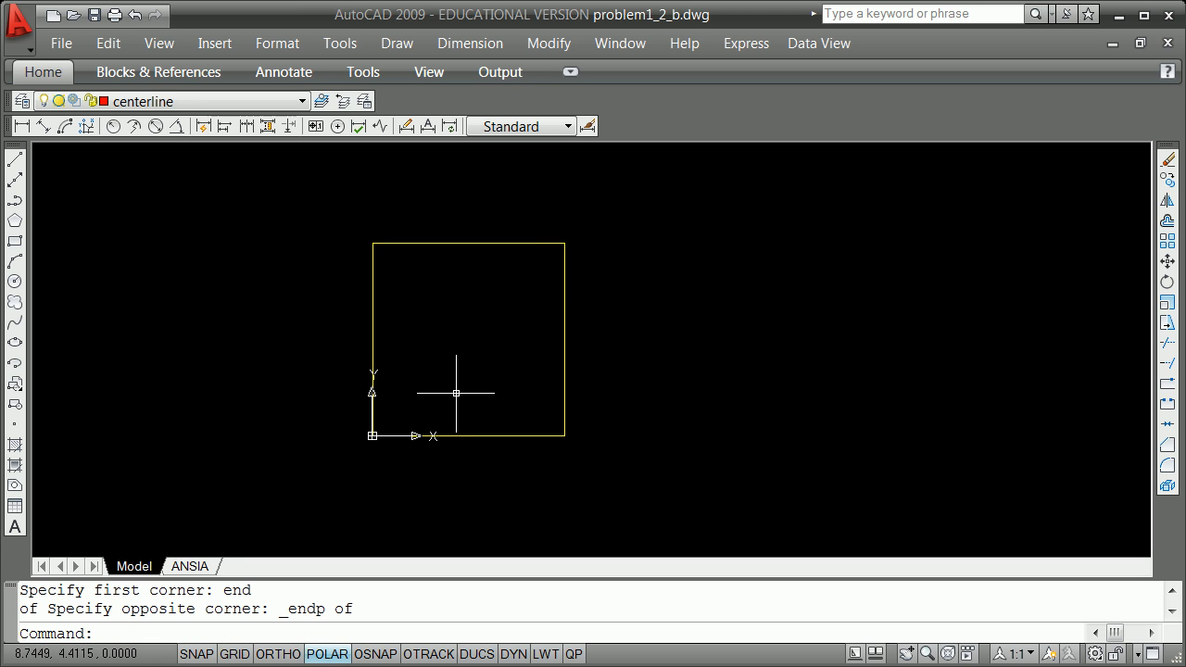
Start a line at 2,2,0 inside the square and draw its first segment .75 horizontally to the right.
scroll(454, 394, up, 2)
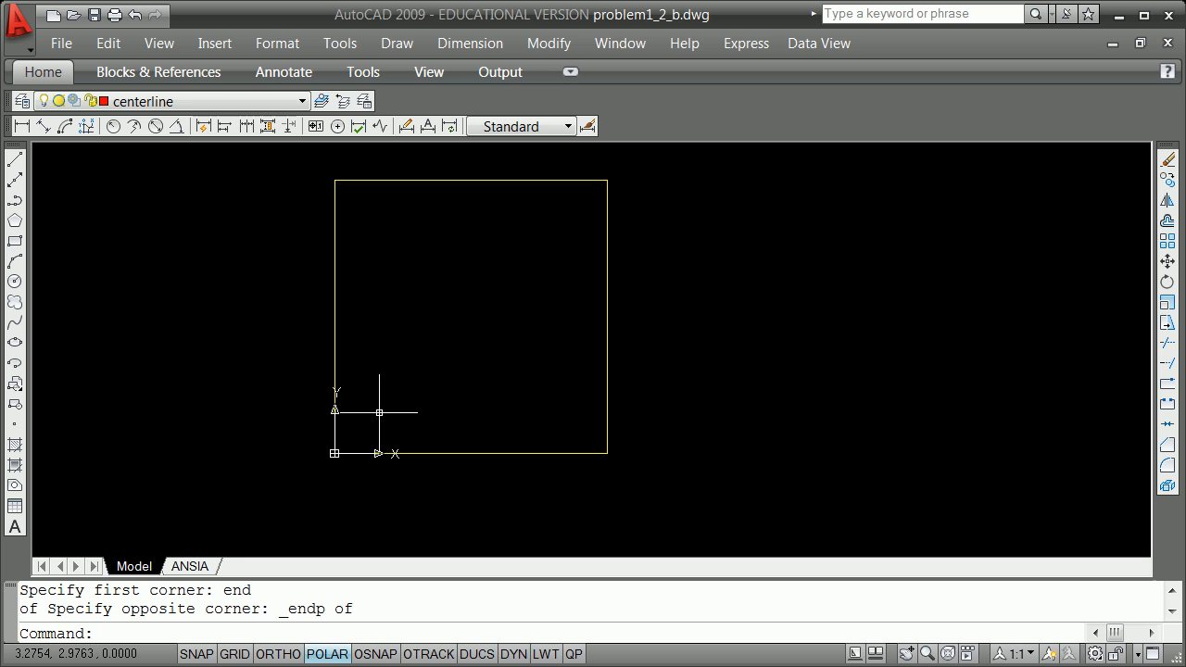
text(line)
key(Return)
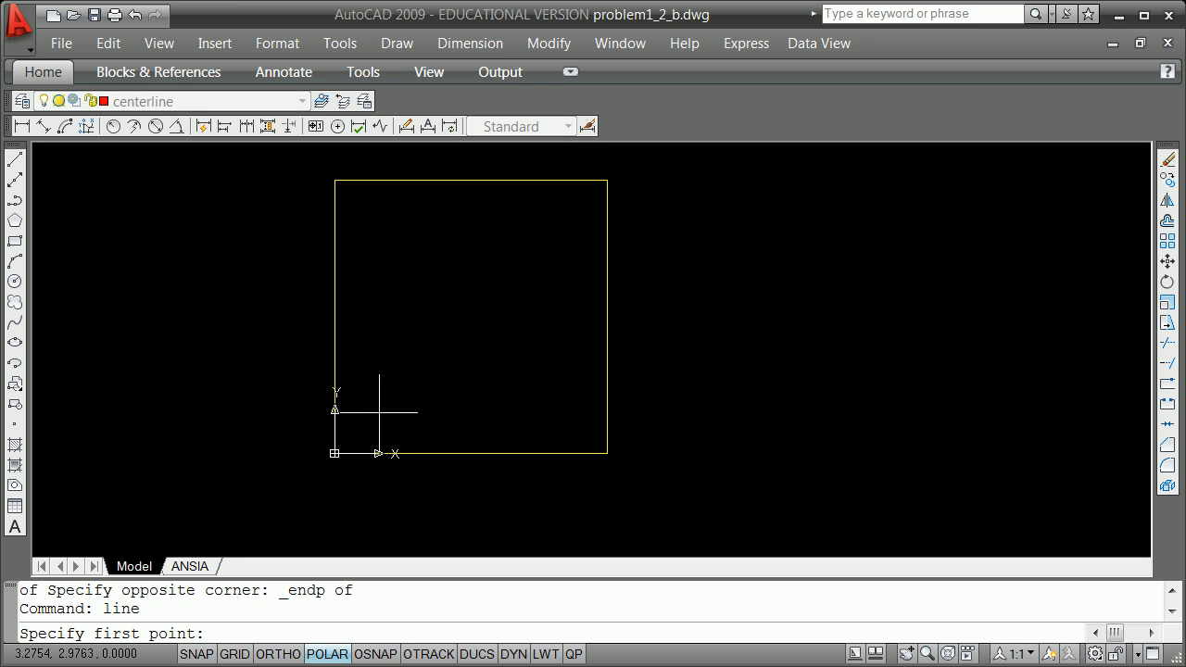
text(2,2,0)
key(Return)
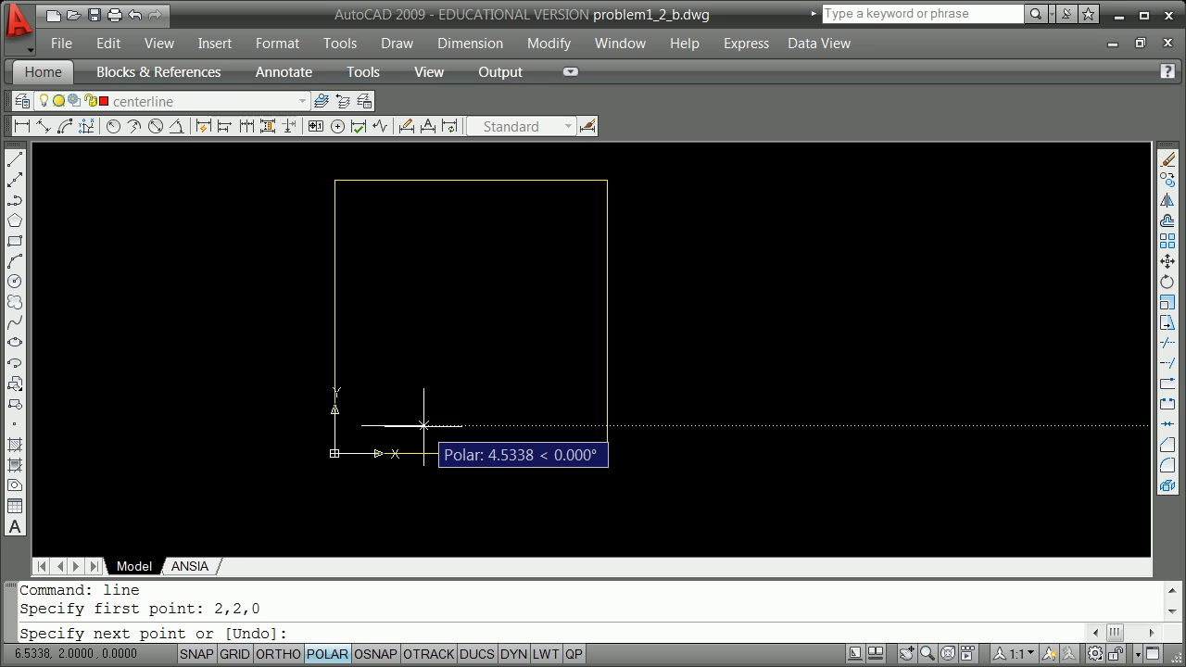
text(75)
key(Return)
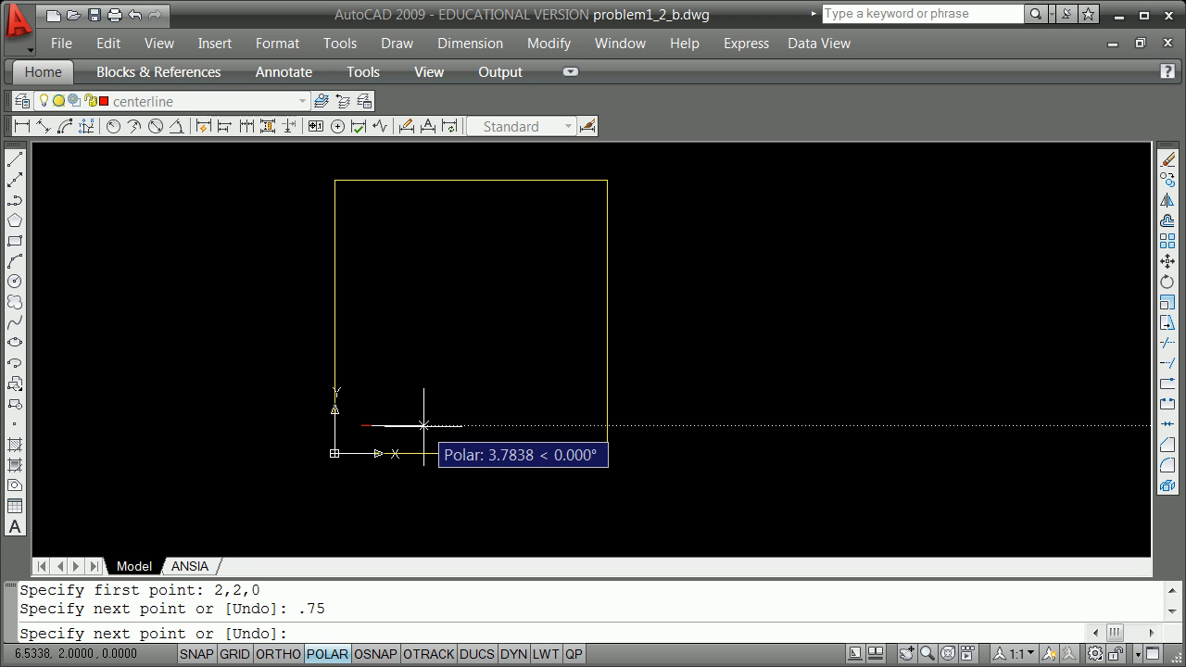
Continue the inner outline with a .75 segment straight up and a 5.75 segment to the right.
scroll(371, 411, up, 4)
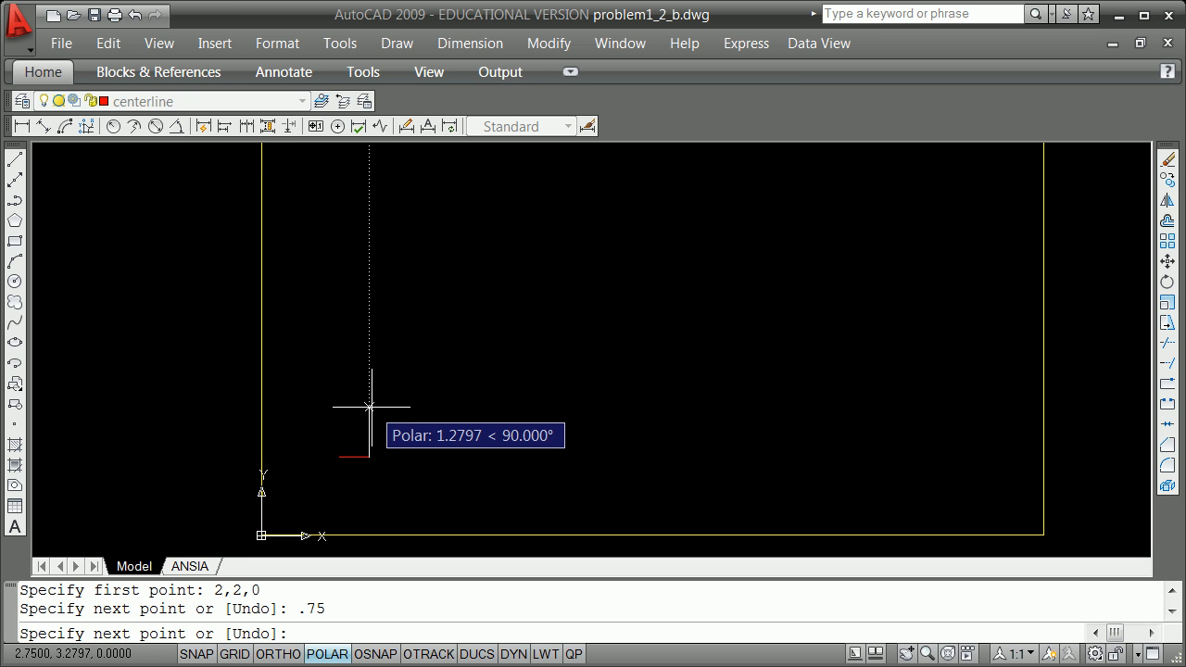
scroll(371, 408, down, 5)
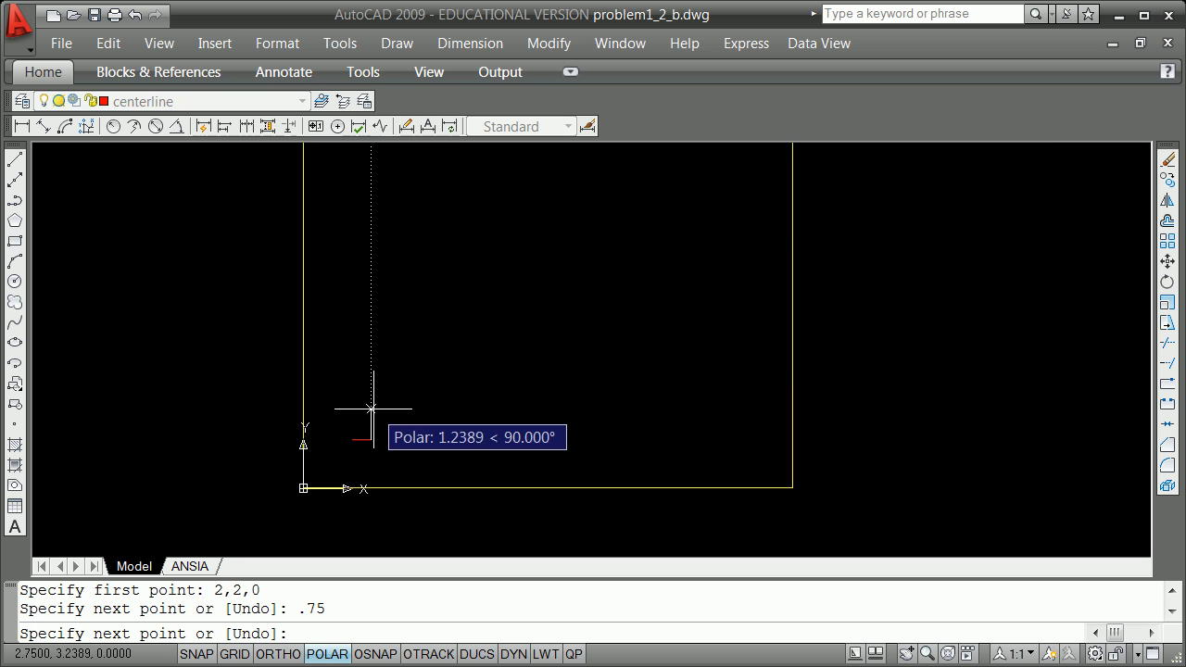
scroll(380, 410, up, 5)
scroll(382, 406, down, 4)
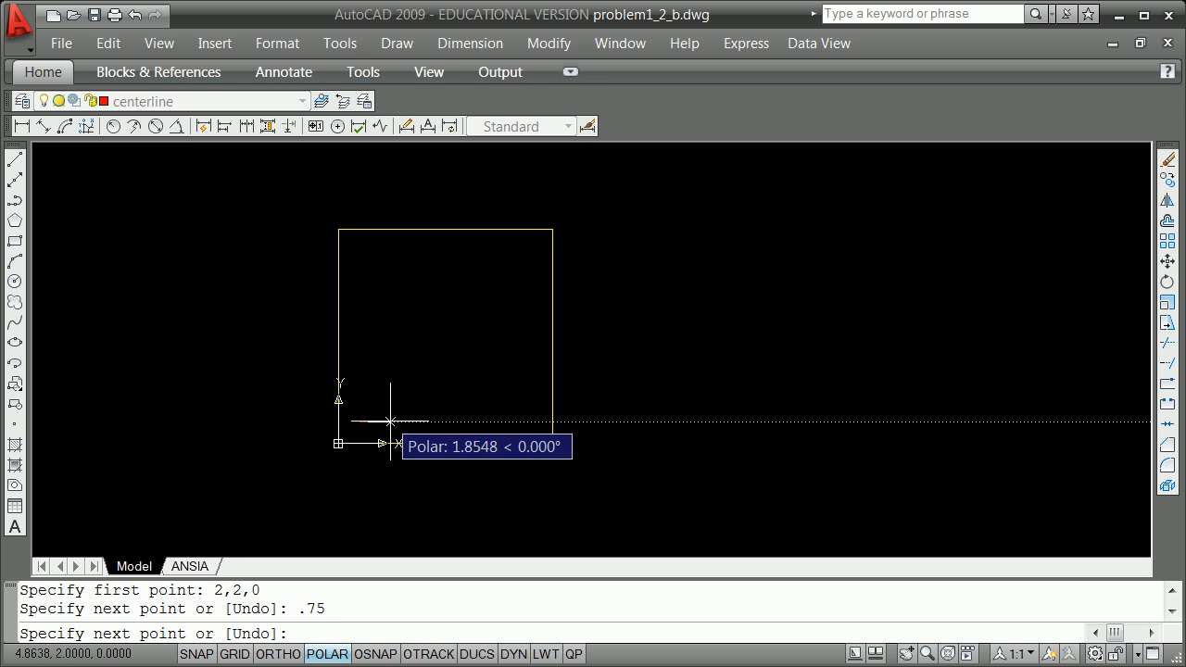
scroll(370, 404, up, 10)
scroll(366, 405, down, 10)
scroll(359, 409, up, 6)
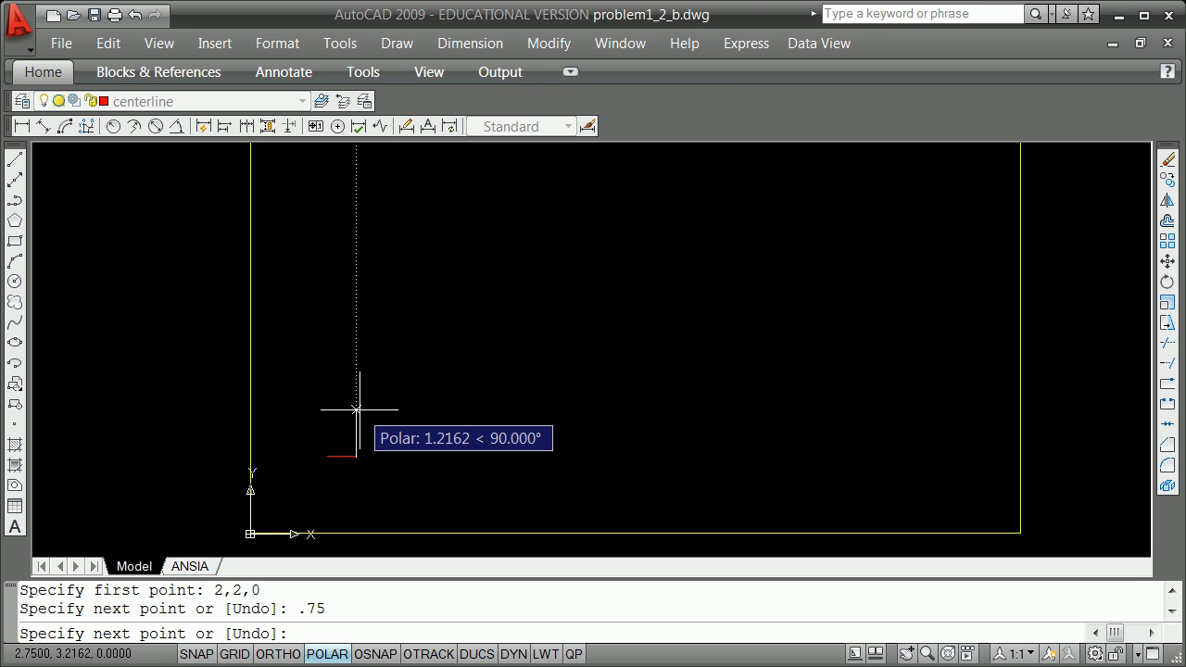
text(75)
key(Return)
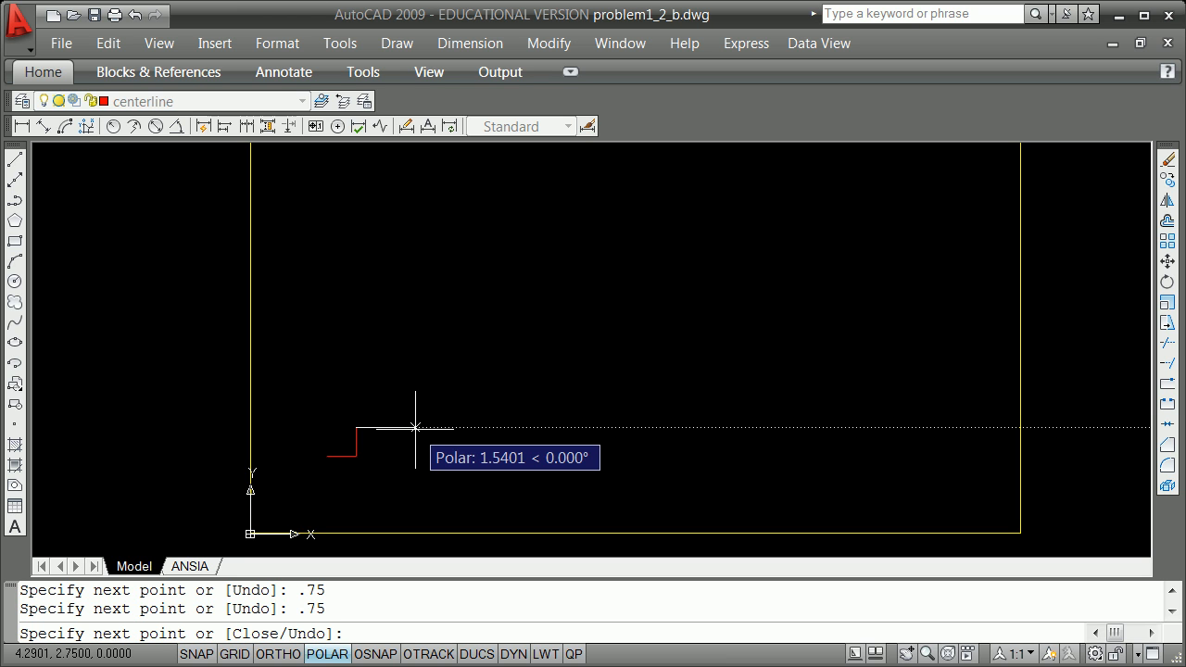
text(5.75)
key(Return)
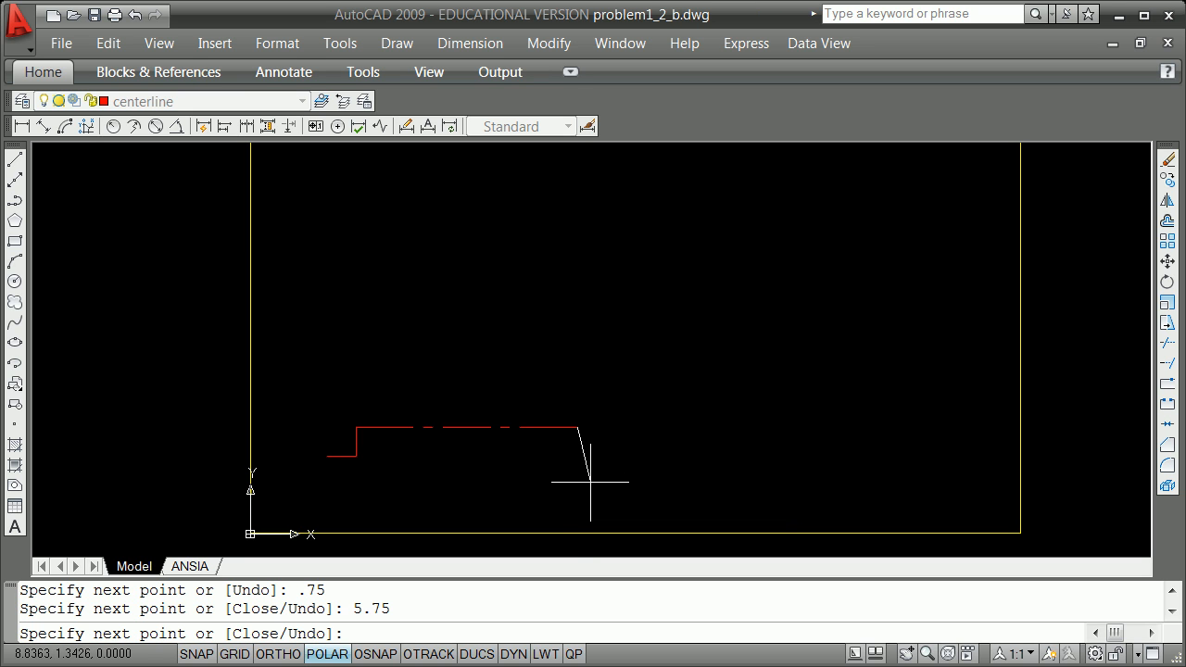
Try a slanted .75 segment downward from the end of the 5.75 line, and undo it.
text(.75)
key(Return)
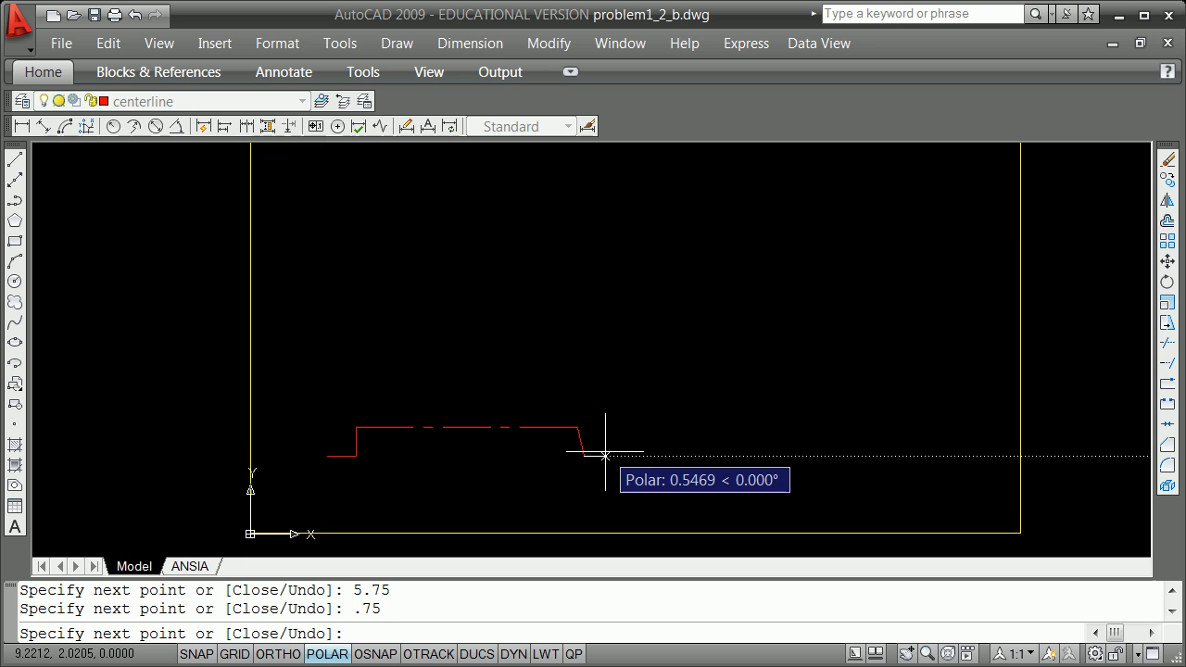
key(ctrl+z)
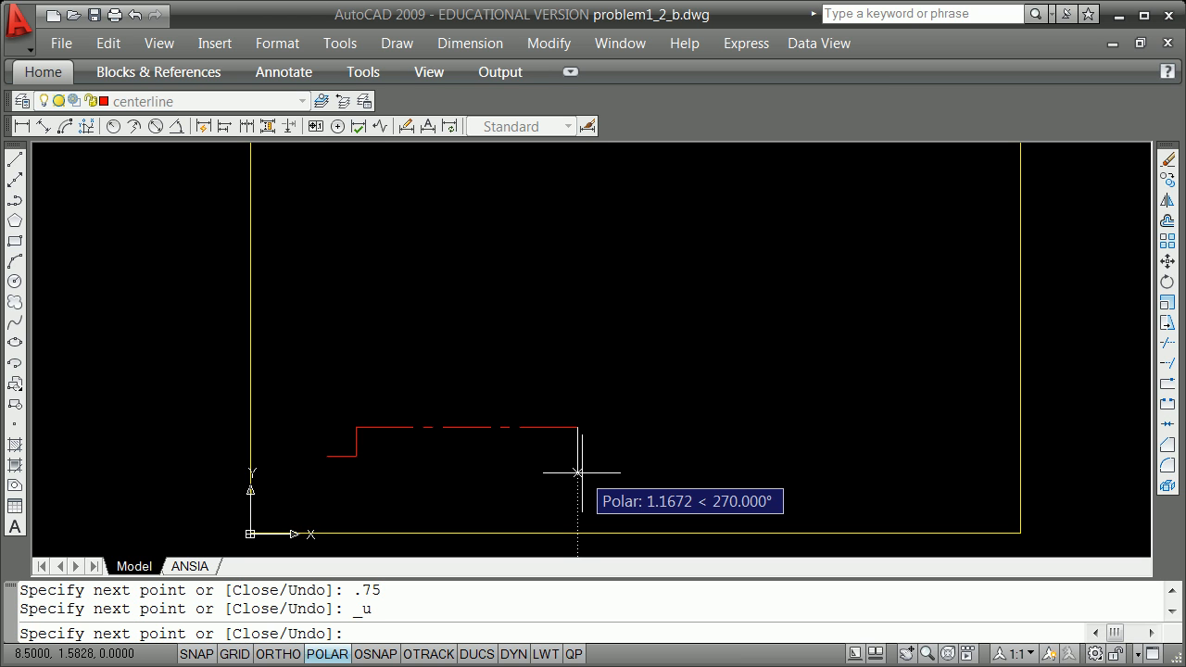
Continue the outline from the 5.75 line's end with segments .75 down, 1.5 right, 4.5 up and .75 left.
text(75)
key(Return)
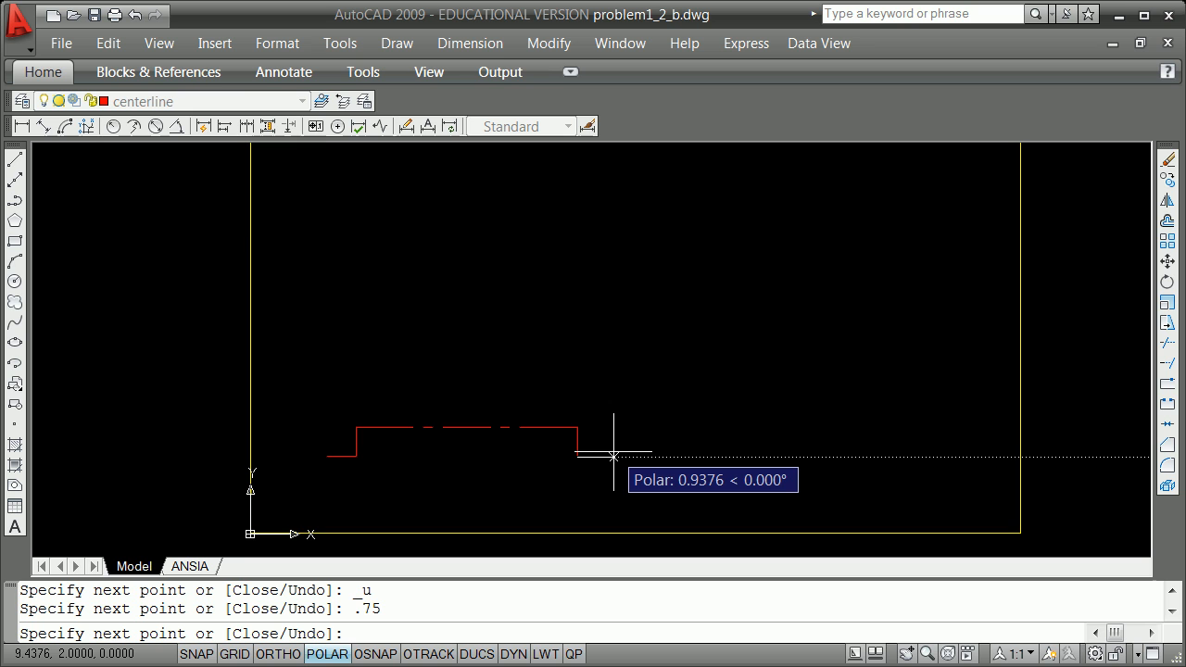
text(1.5)
key(Return)
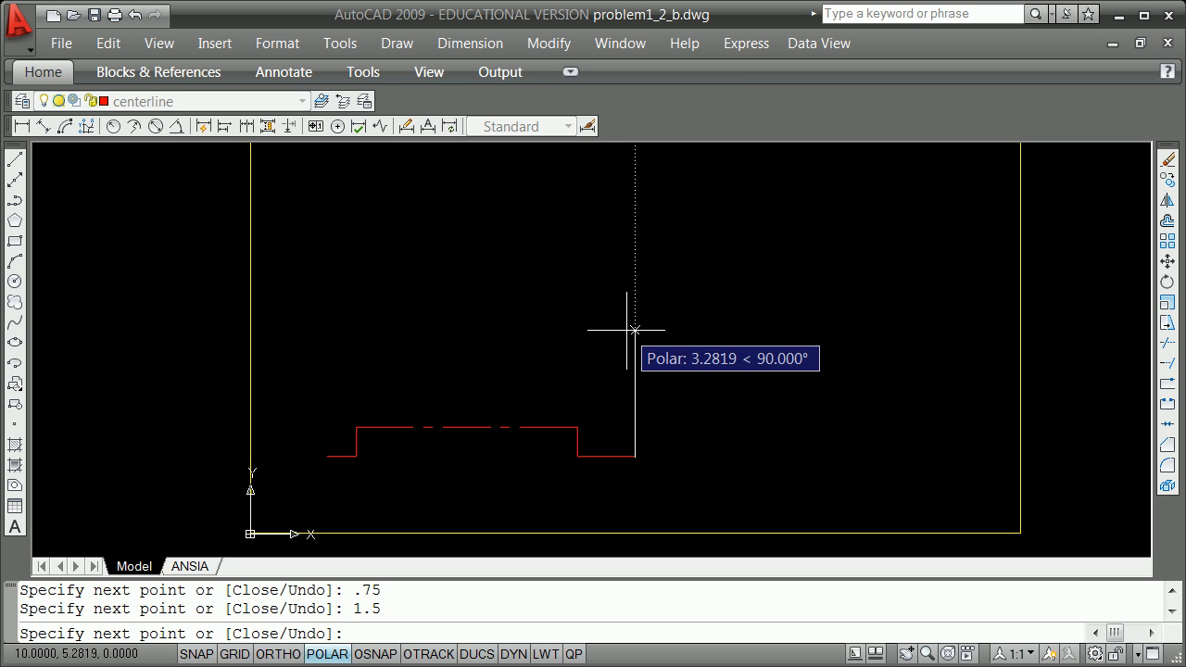
text(4.5)
key(Return)
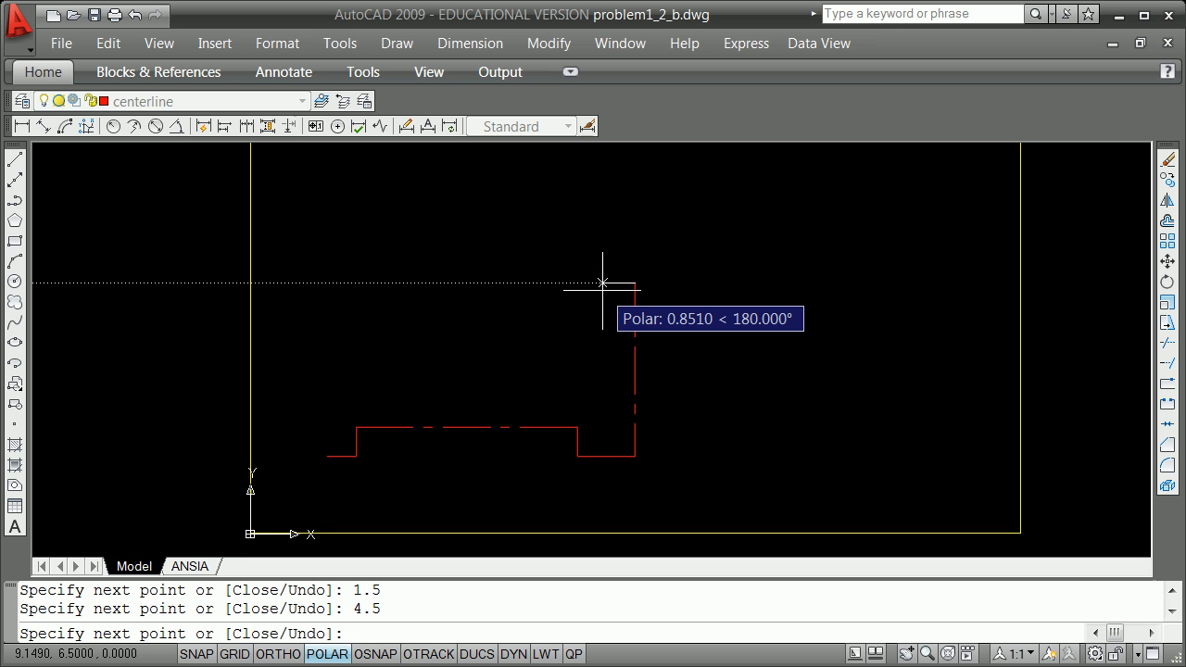
text(.75)
key(Return)
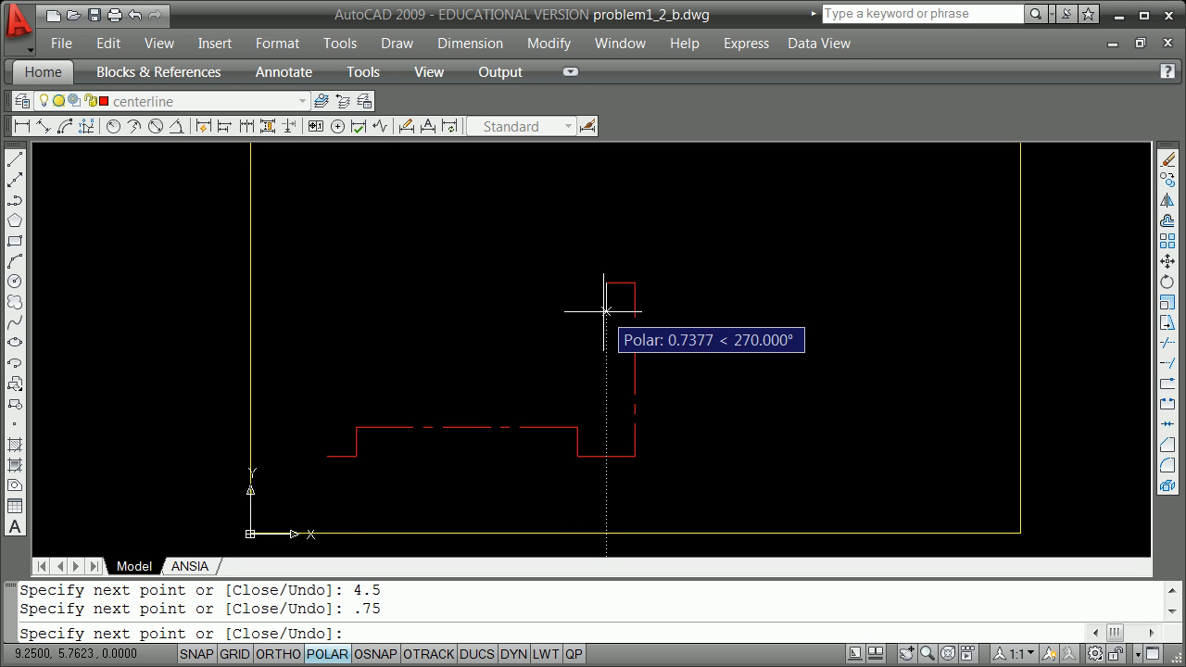
Continue the outline from the upper .75 segment with segments .5 down and .75 left.
text(.5)
key(Return)
text(\)
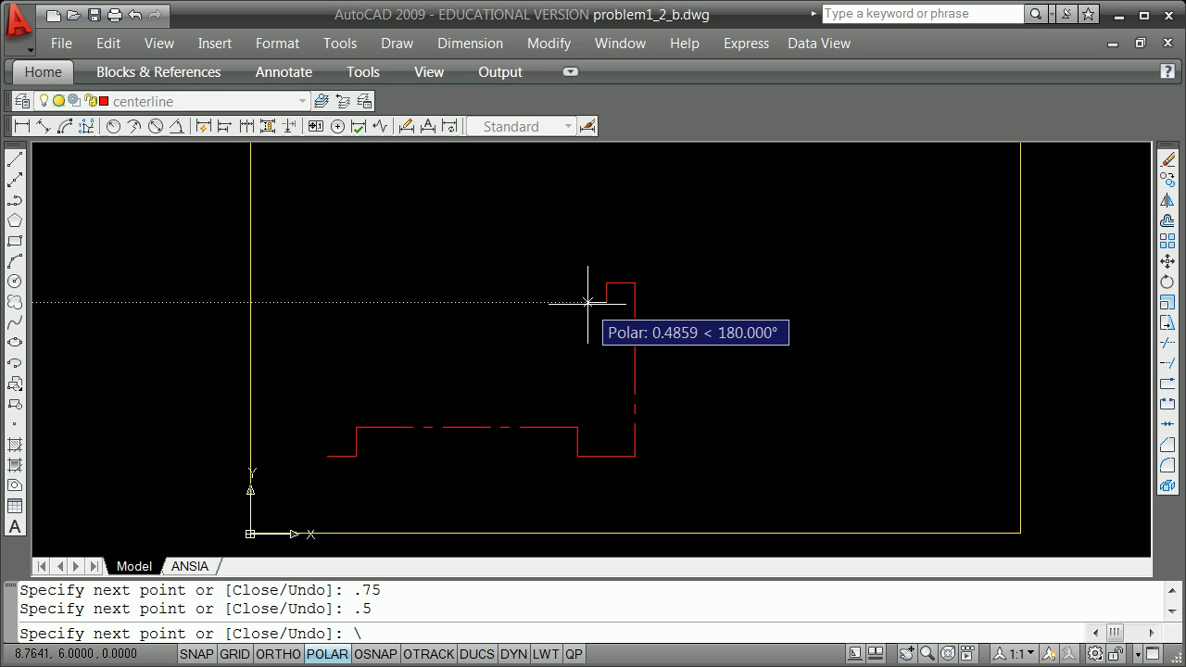
text(.75)
key(Return)
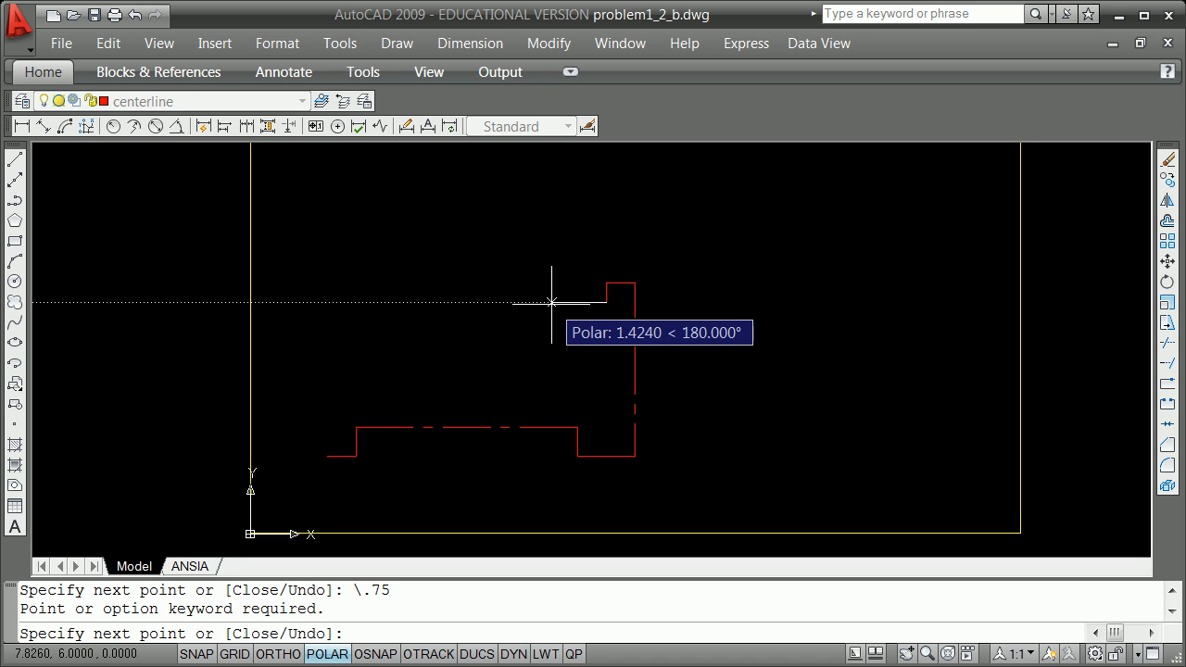
text(.75)
key(Return)
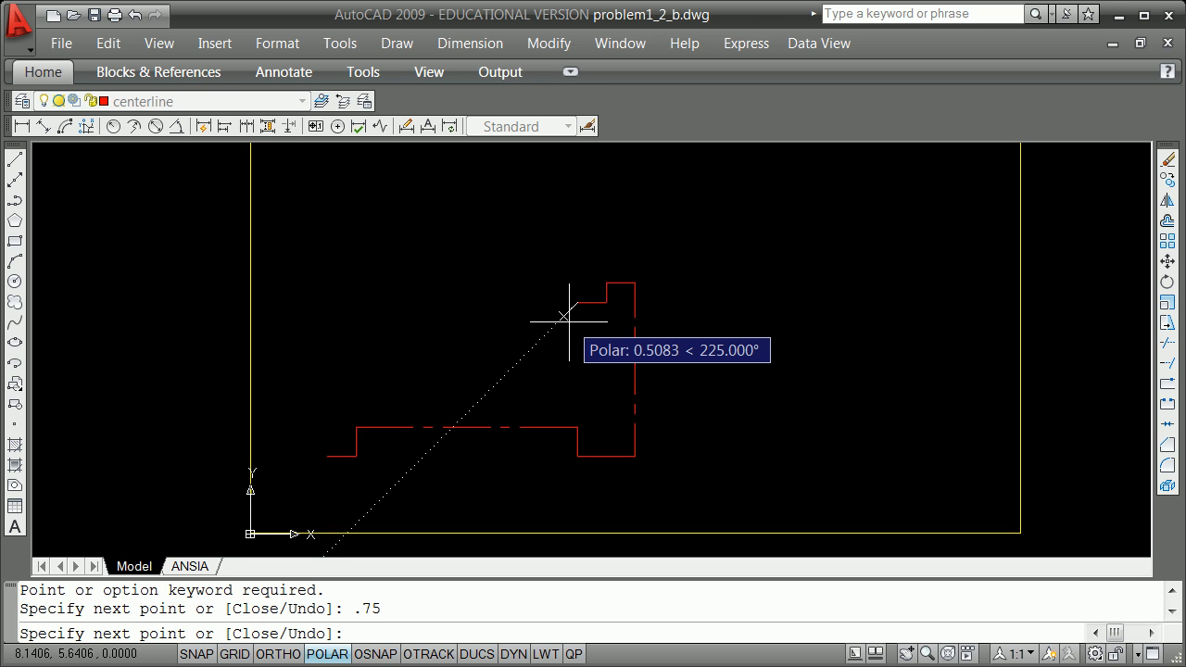
Try a slanted .75 segment down and left at 225 degrees, end the line, and erase that segment.
text(75)
key(Return)
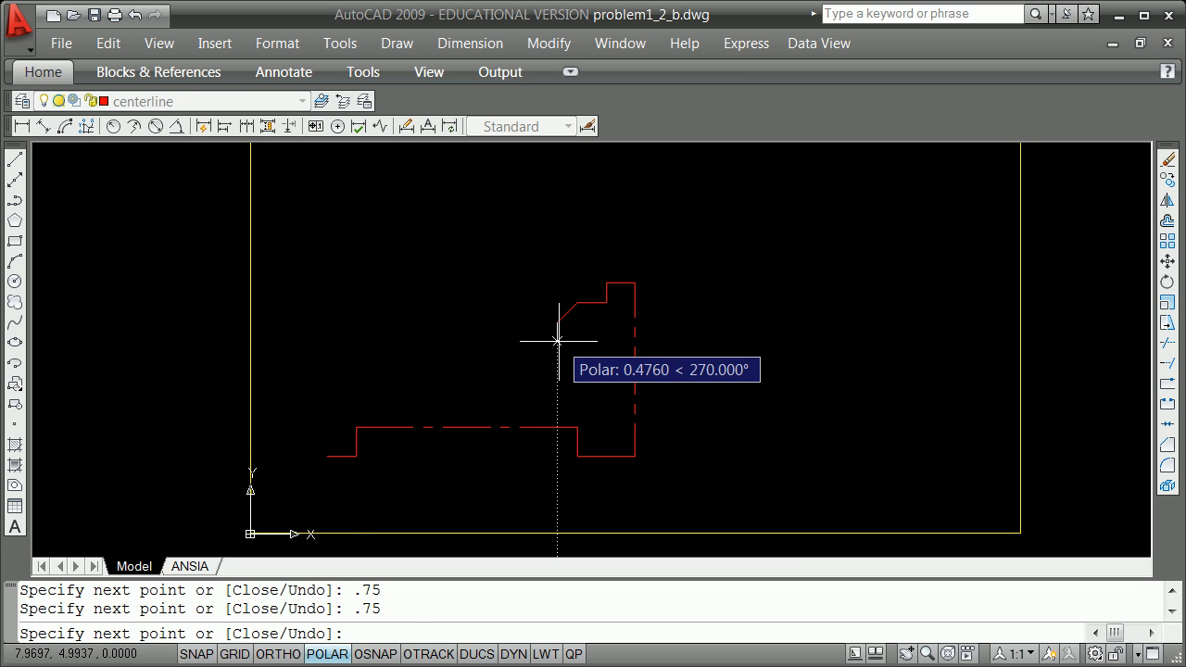
key(Escape)
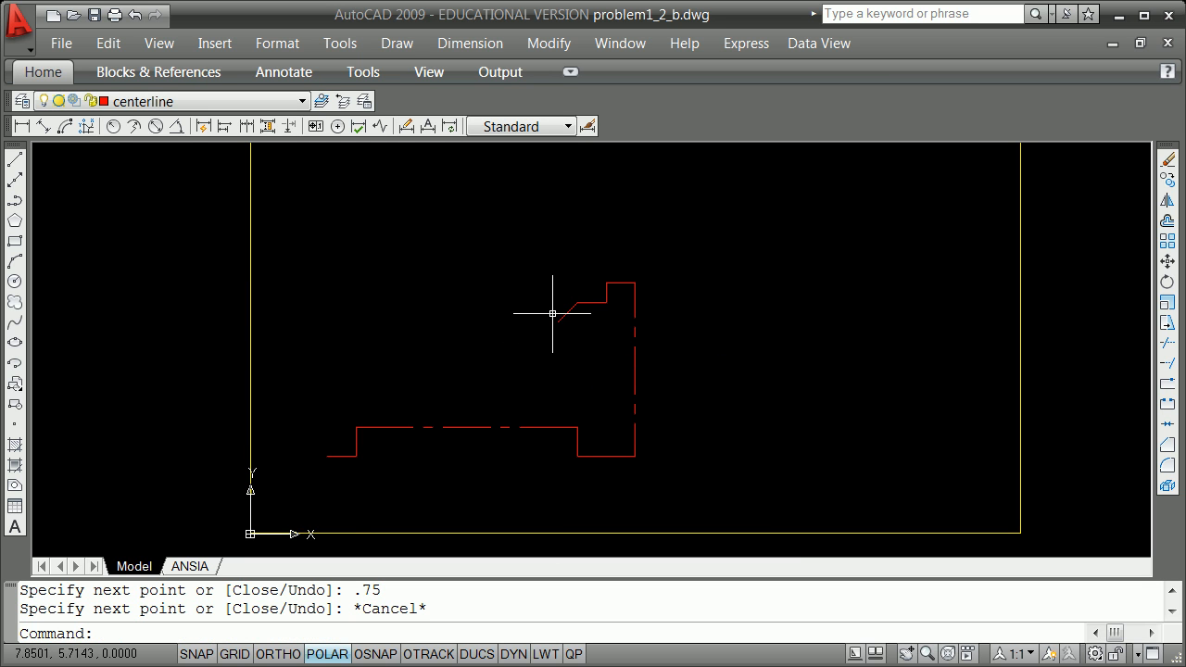
click(565, 315)
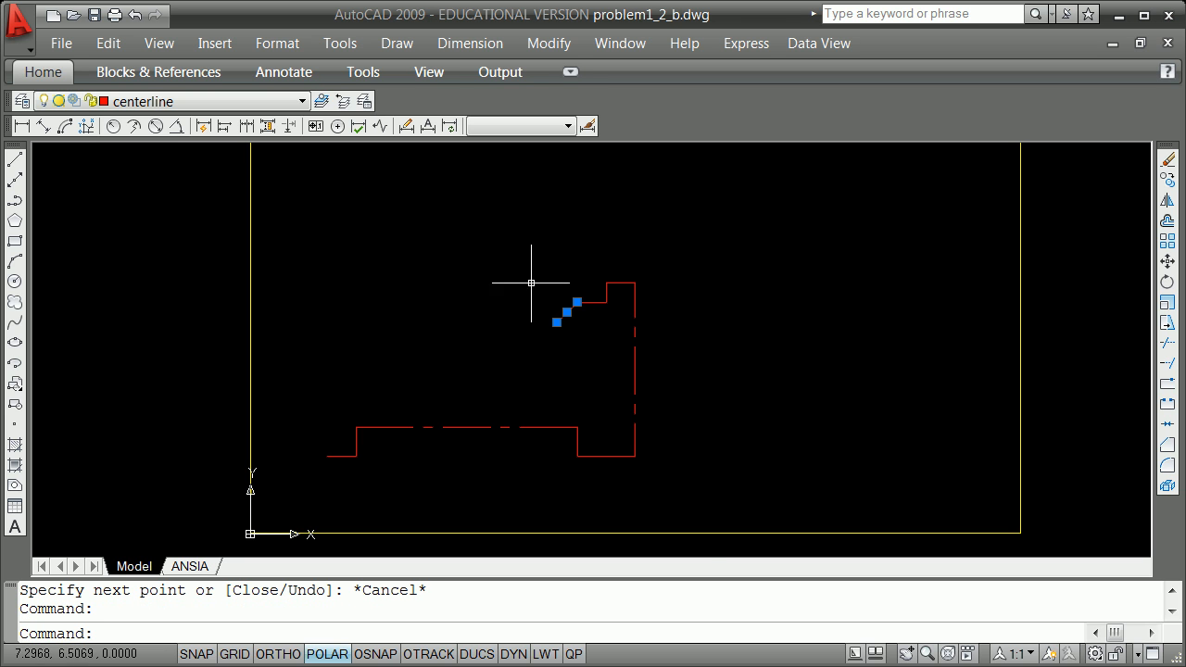
right_click(480, 213)
click(540, 316)
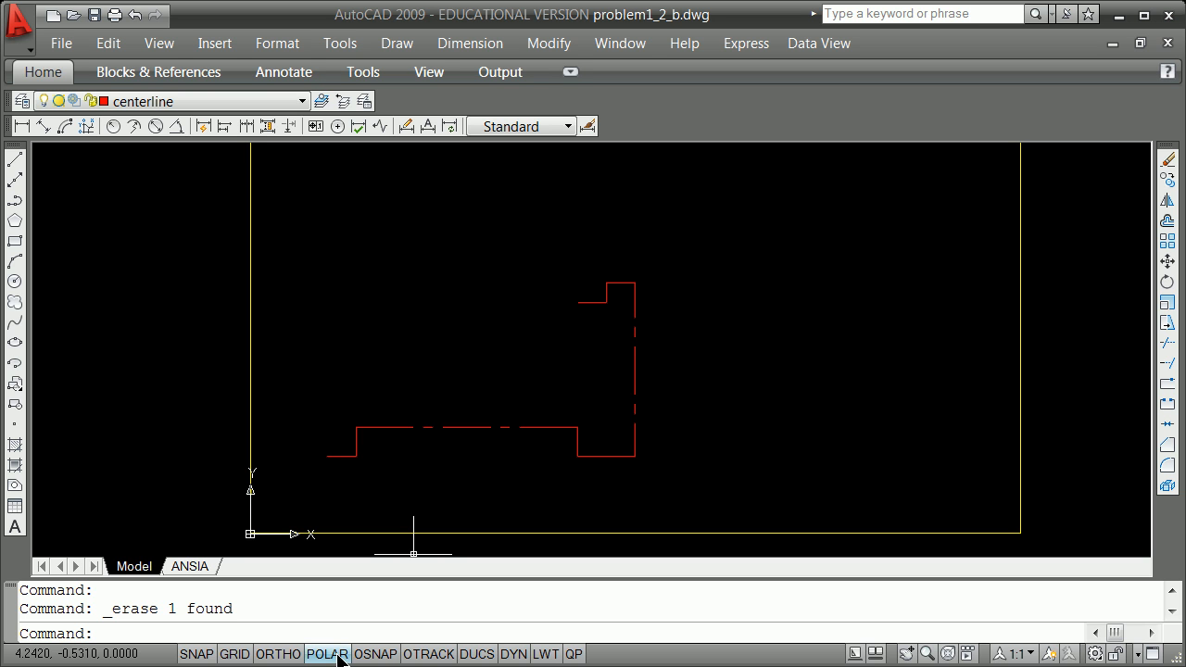
Set the polar tracking increment angle to 90 degrees and disable the additional angles.
shift+right_click(475, 259)
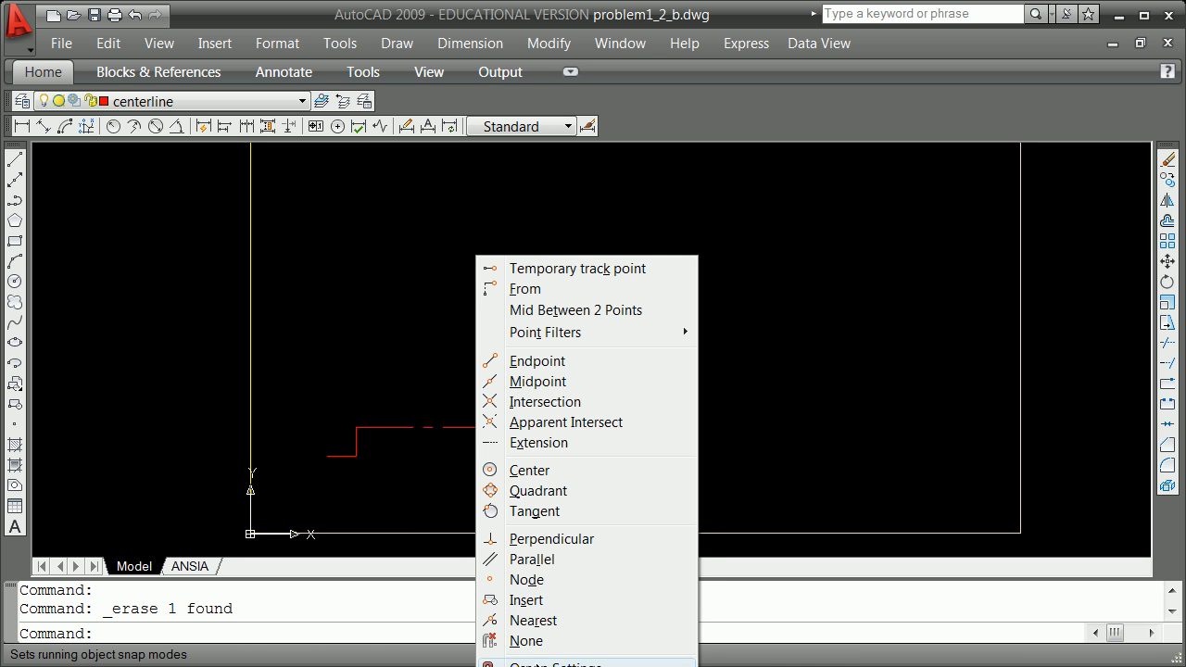
click(553, 663)
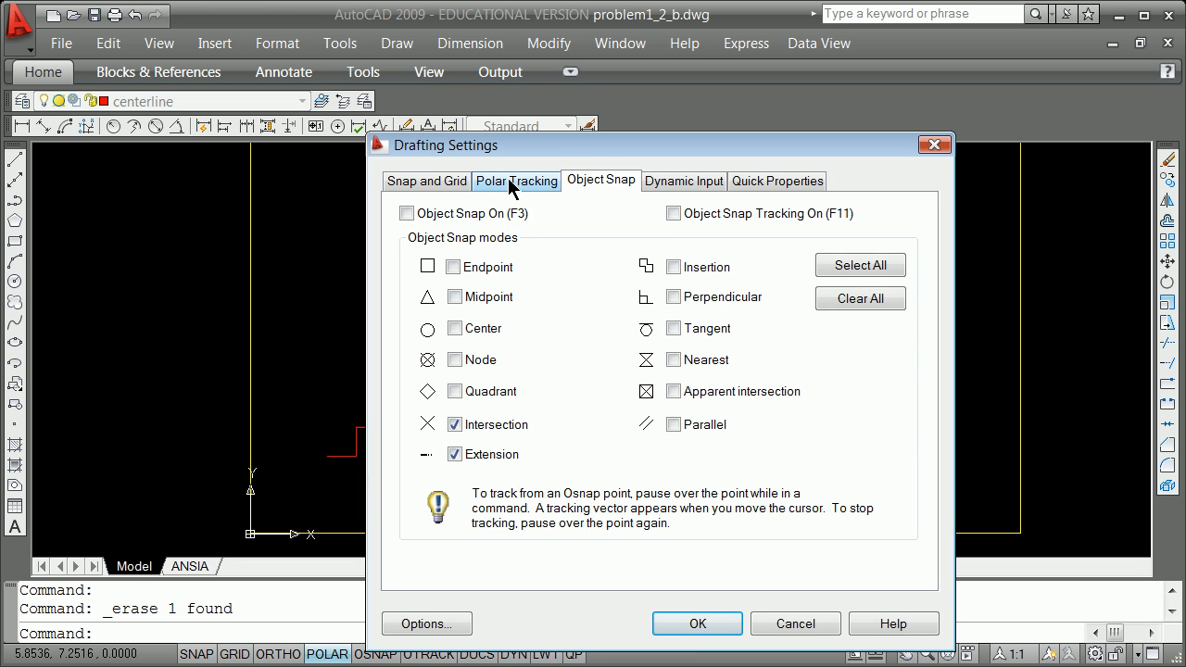
click(511, 182)
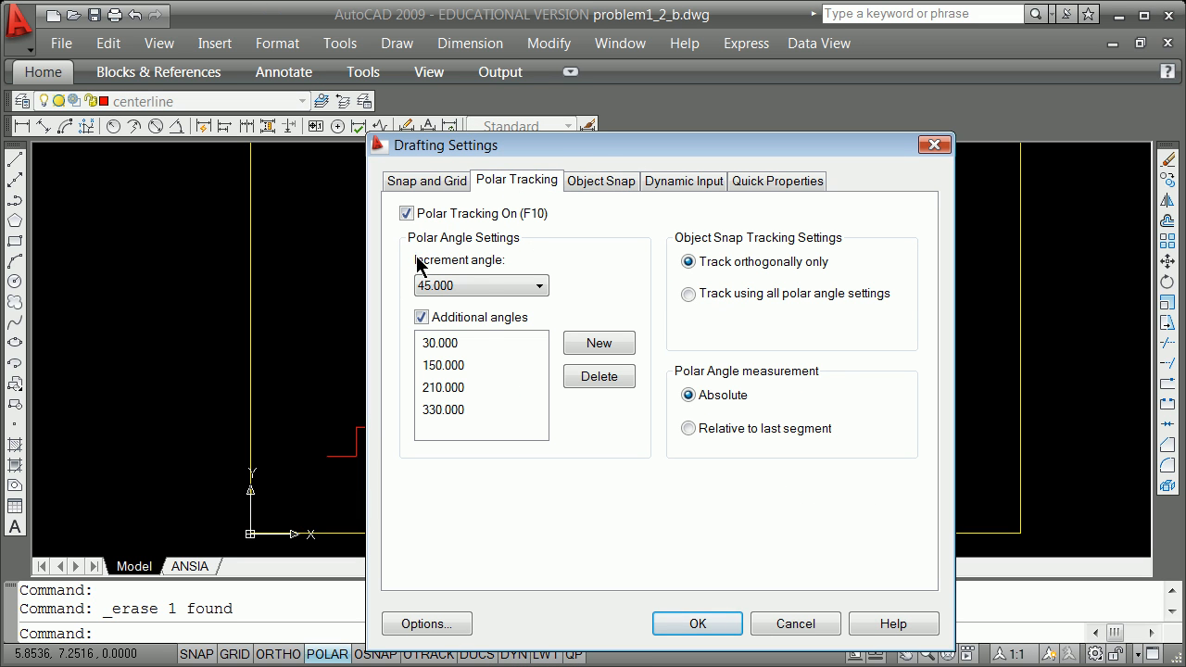
click(422, 316)
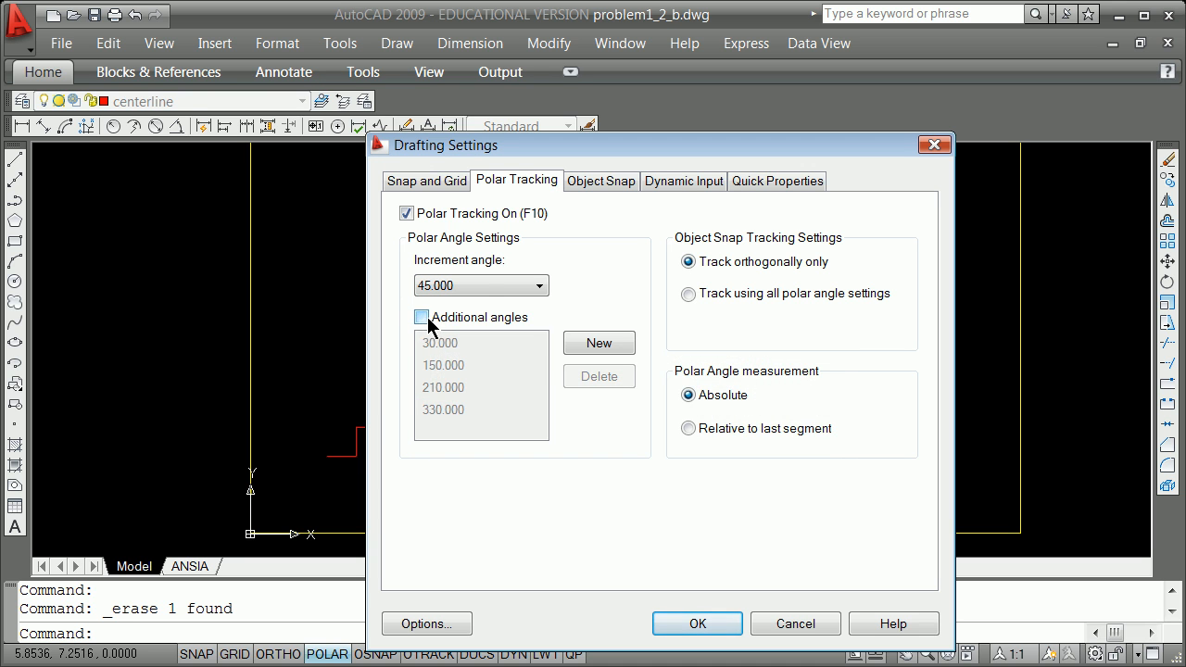
click(507, 289)
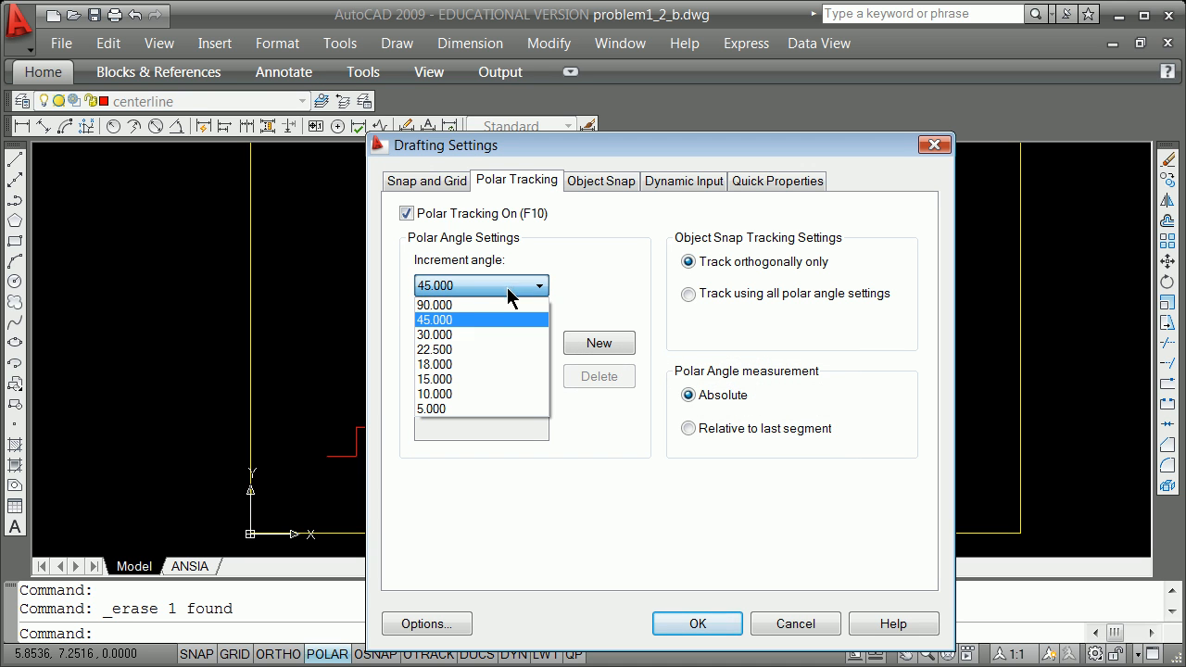
click(451, 307)
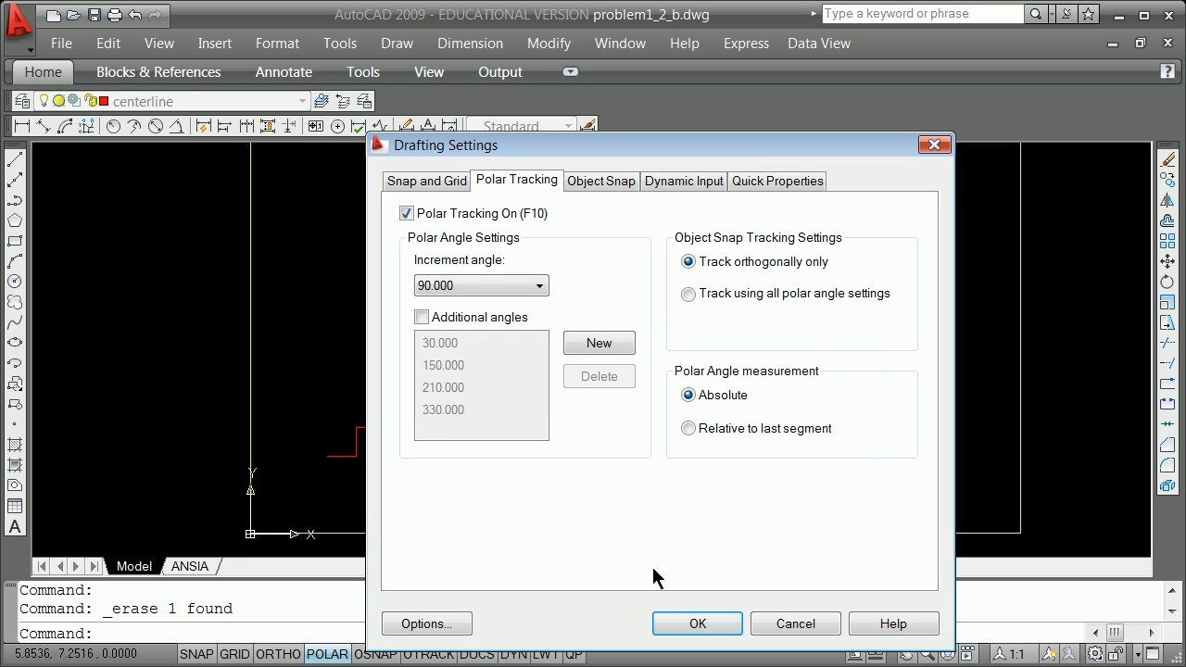
click(694, 625)
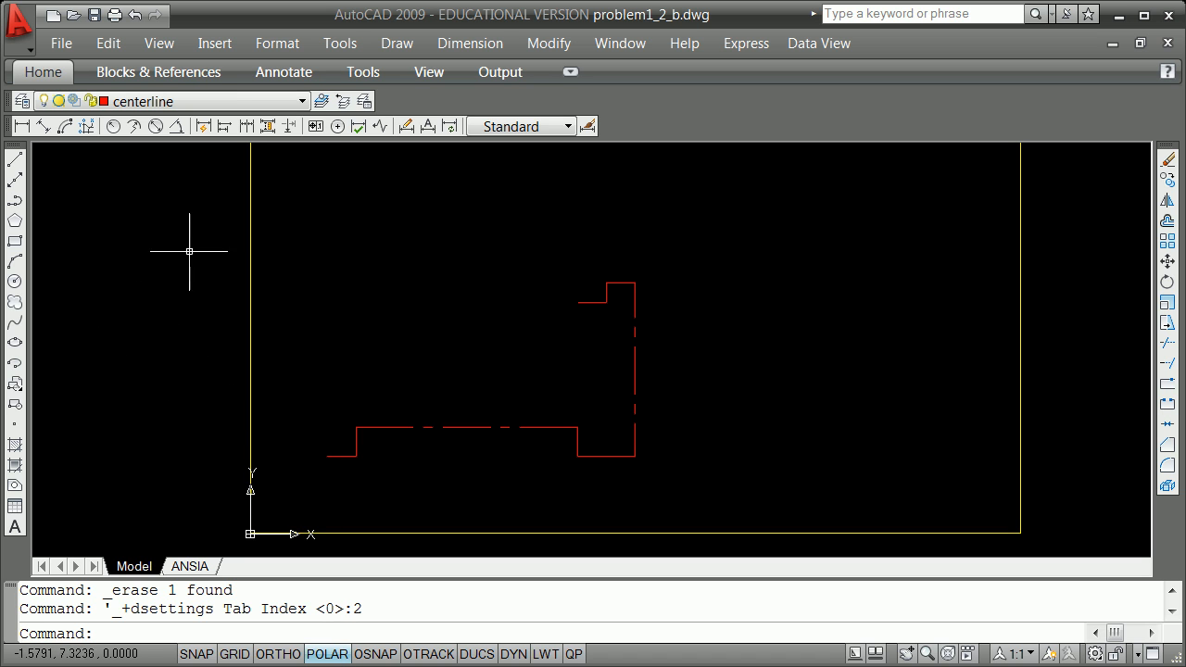
Start a line at the open endpoint of the upper step and draw segments .75 down and 1 left.
text(l)
key(Return)
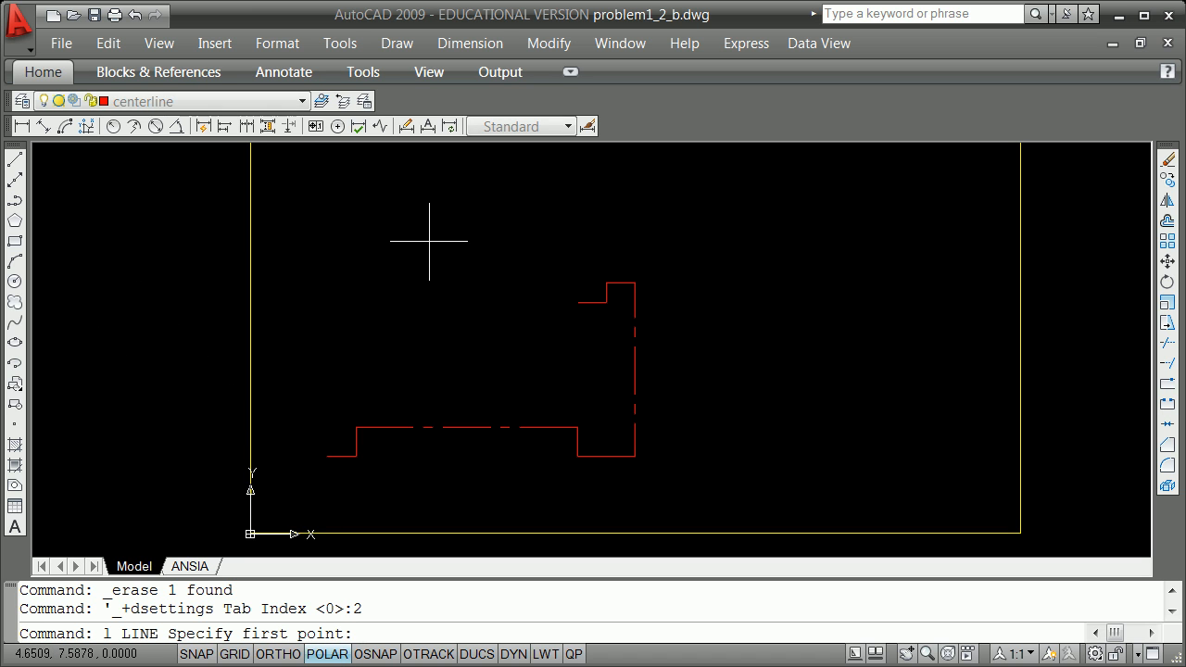
shift+right_click(445, 260)
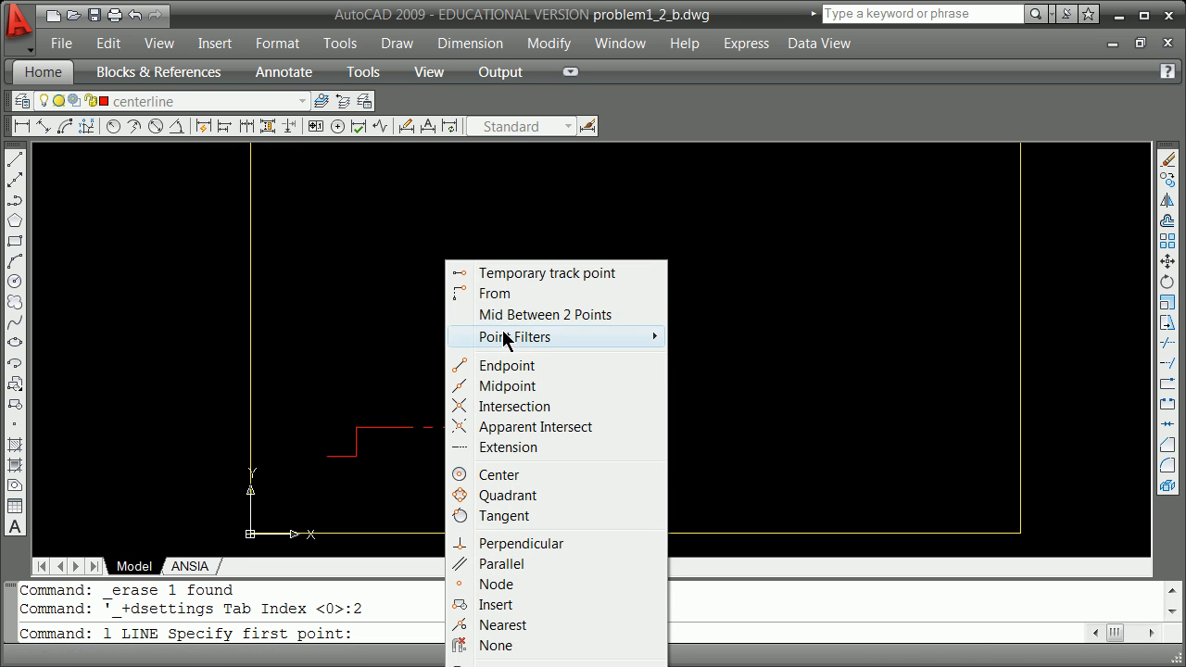
click(503, 369)
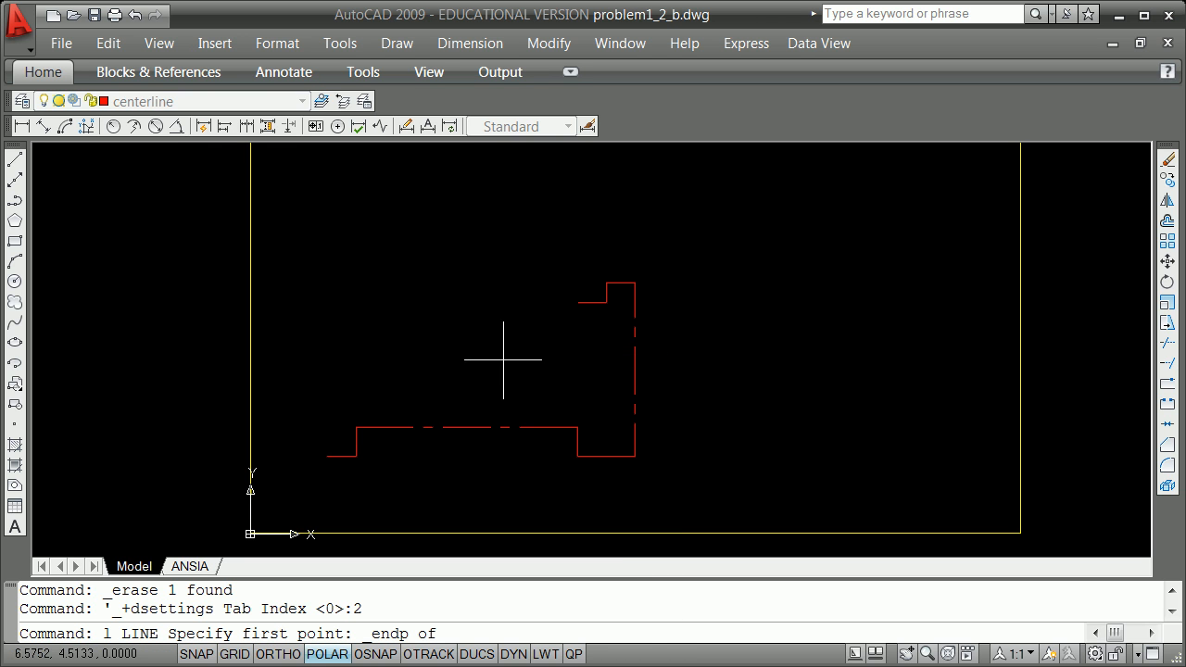
click(579, 303)
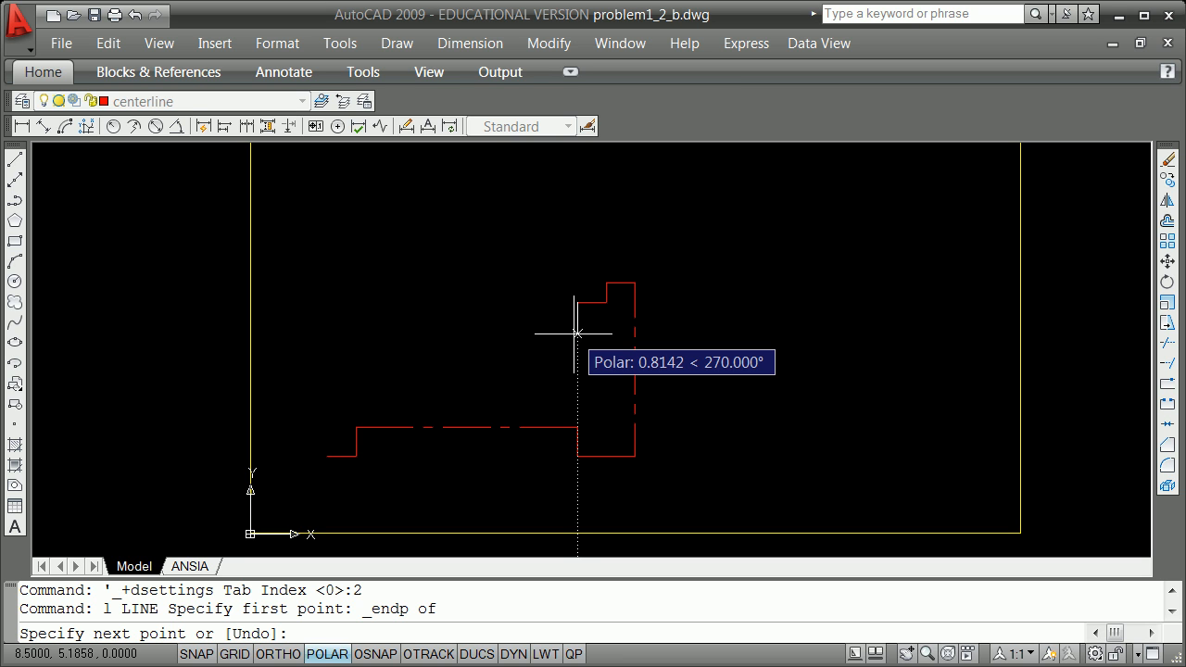
text(75)
key(Return)
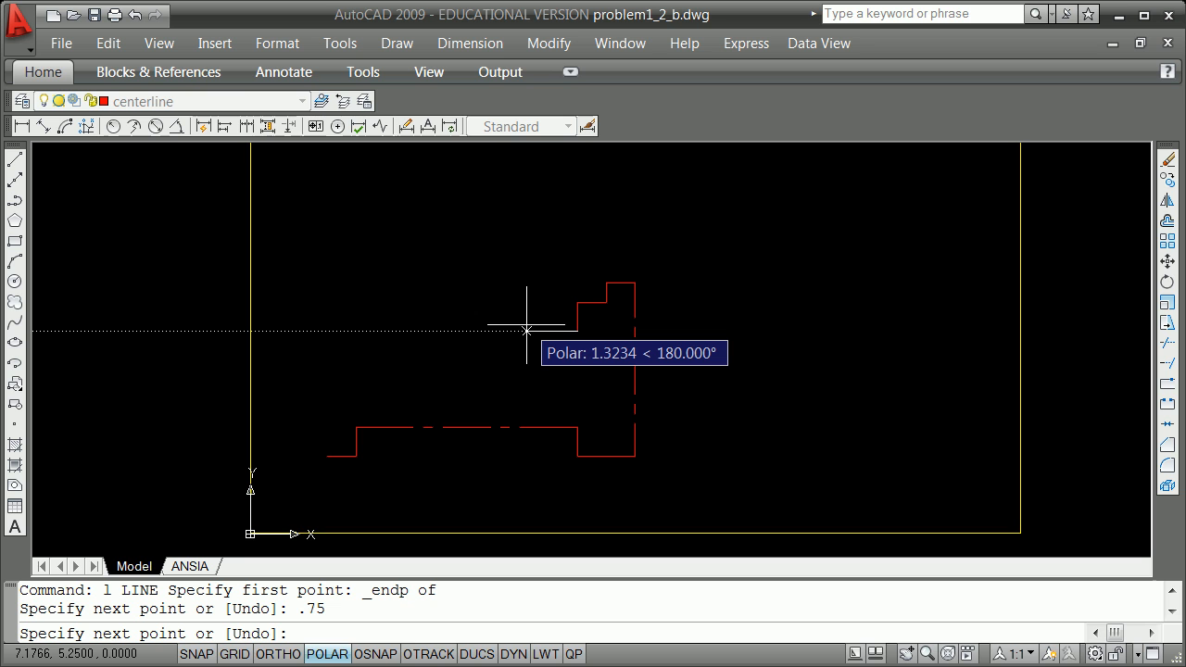
text(1)
key(Return)
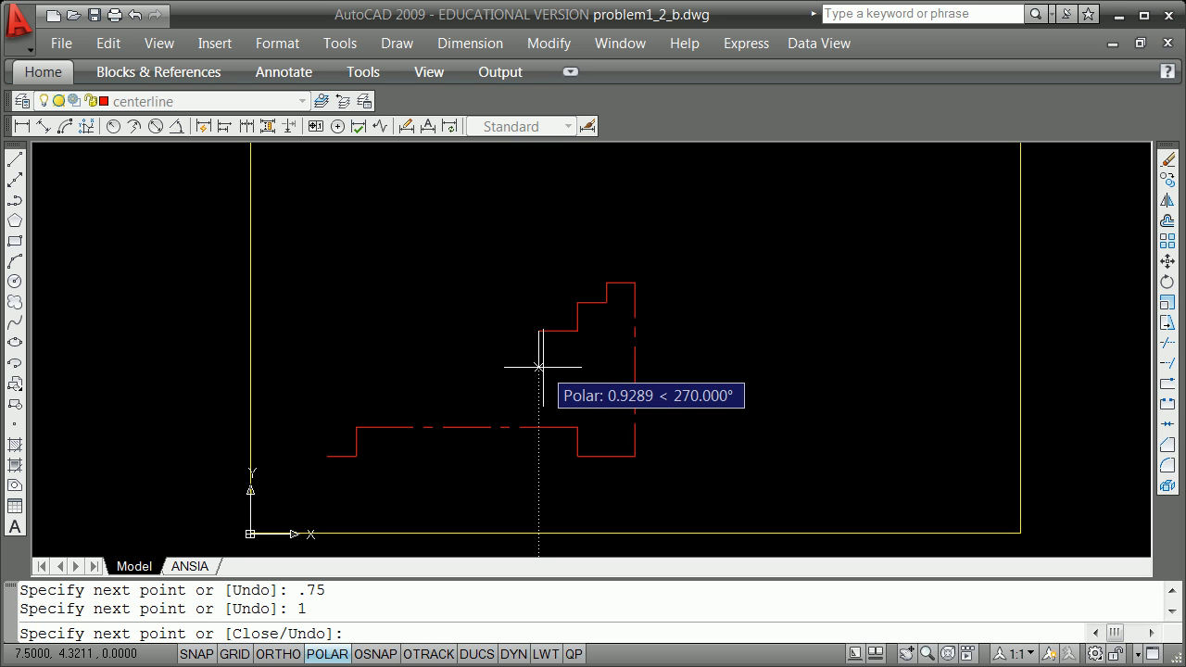
Try a 3.25 segment straight down from the end of the 1-unit segment, and undo it.
text(3.25)
key(Return)
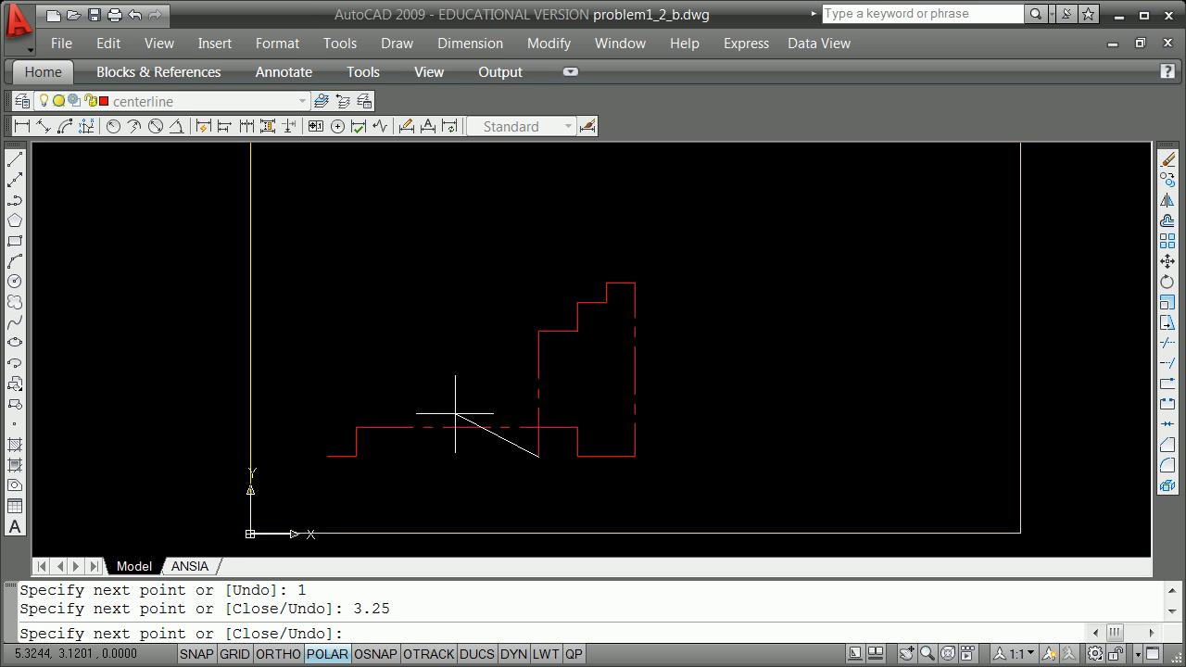
key(ctrl+z)
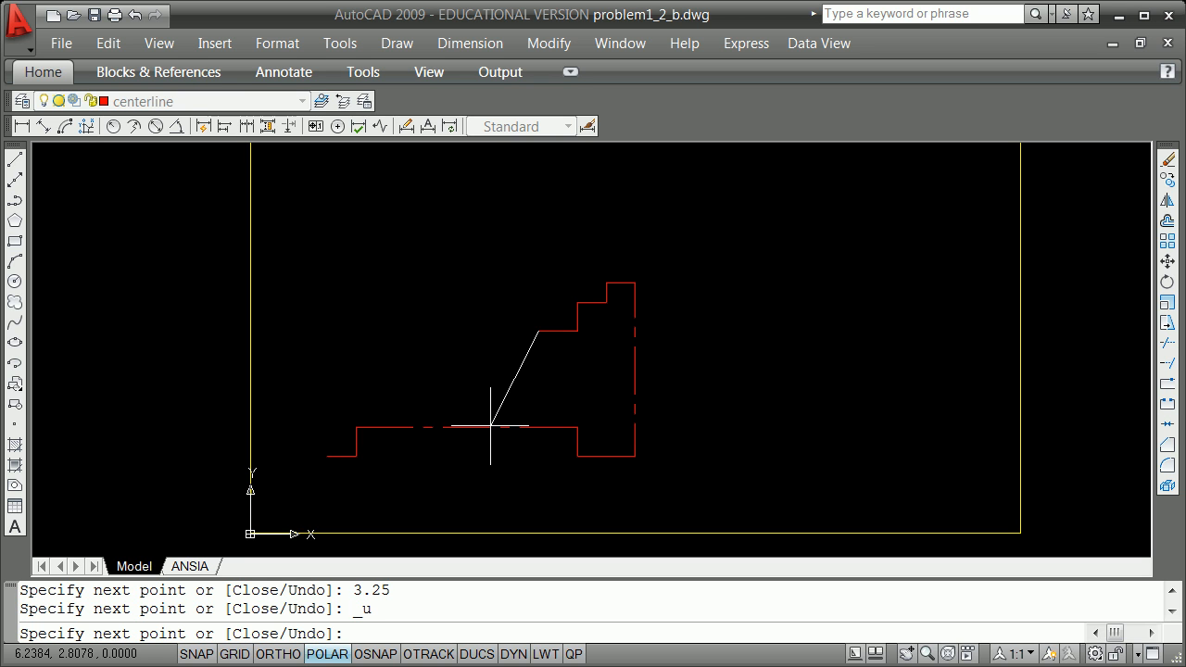
Draw a vertical line about 3.6 long down past the 5.75 horizontal line, and offset that horizontal line 1 unit upward.
click(539, 470)
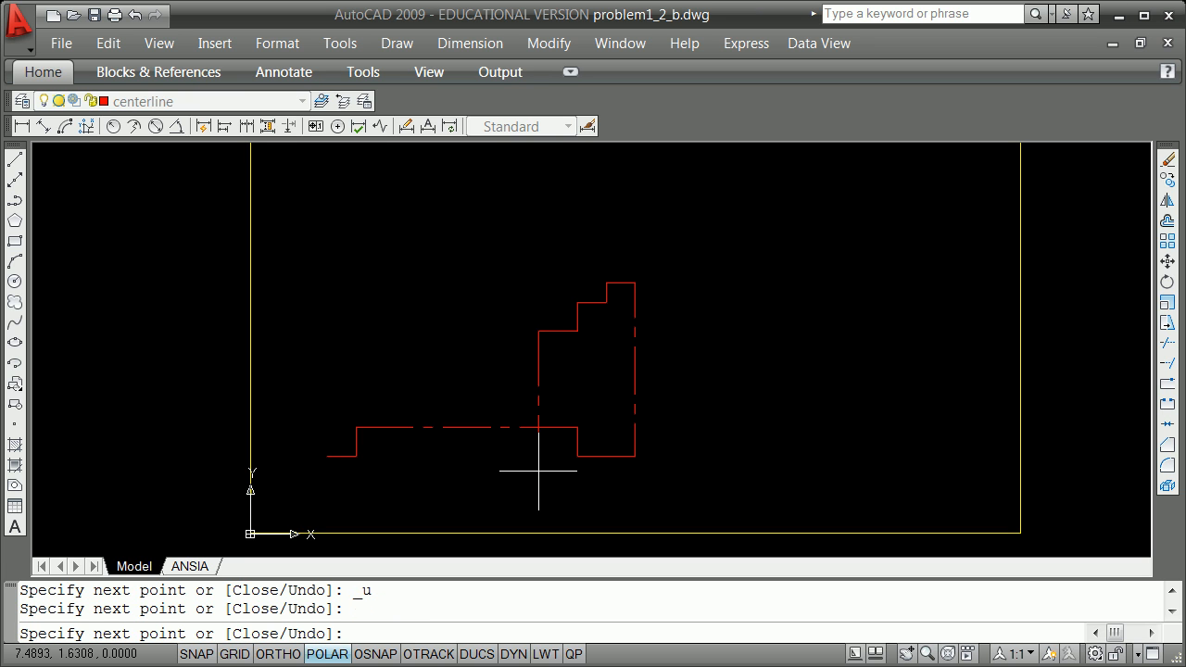
key(Escape)
text(o)
key(Return)
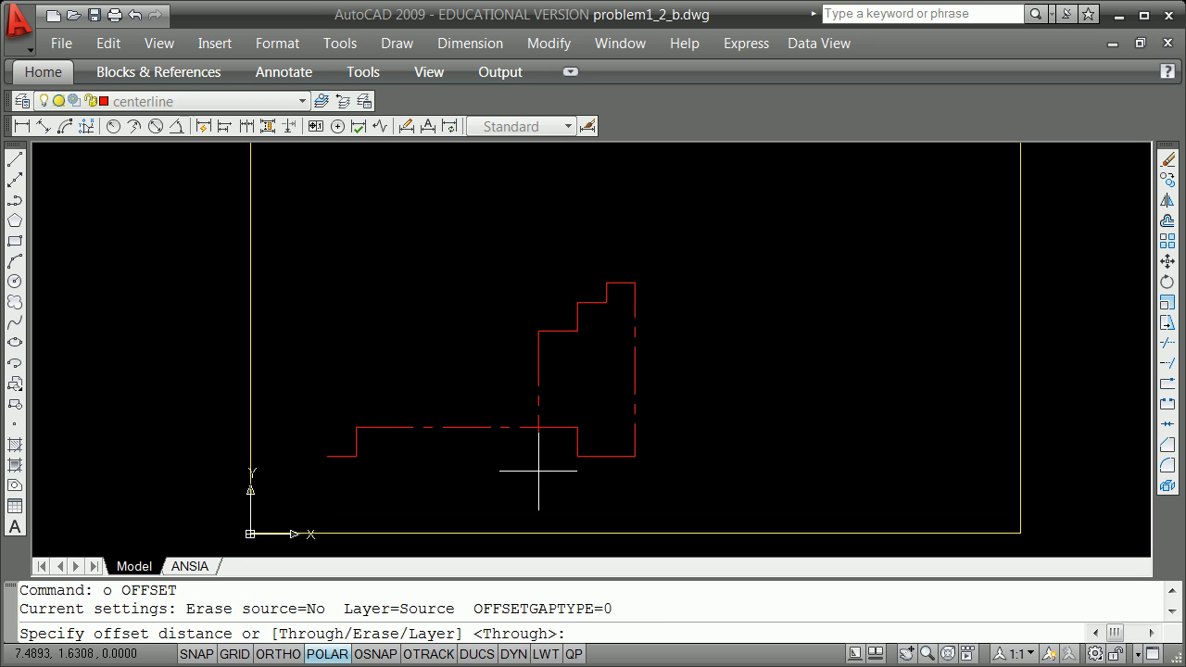
text(1)
key(Return)
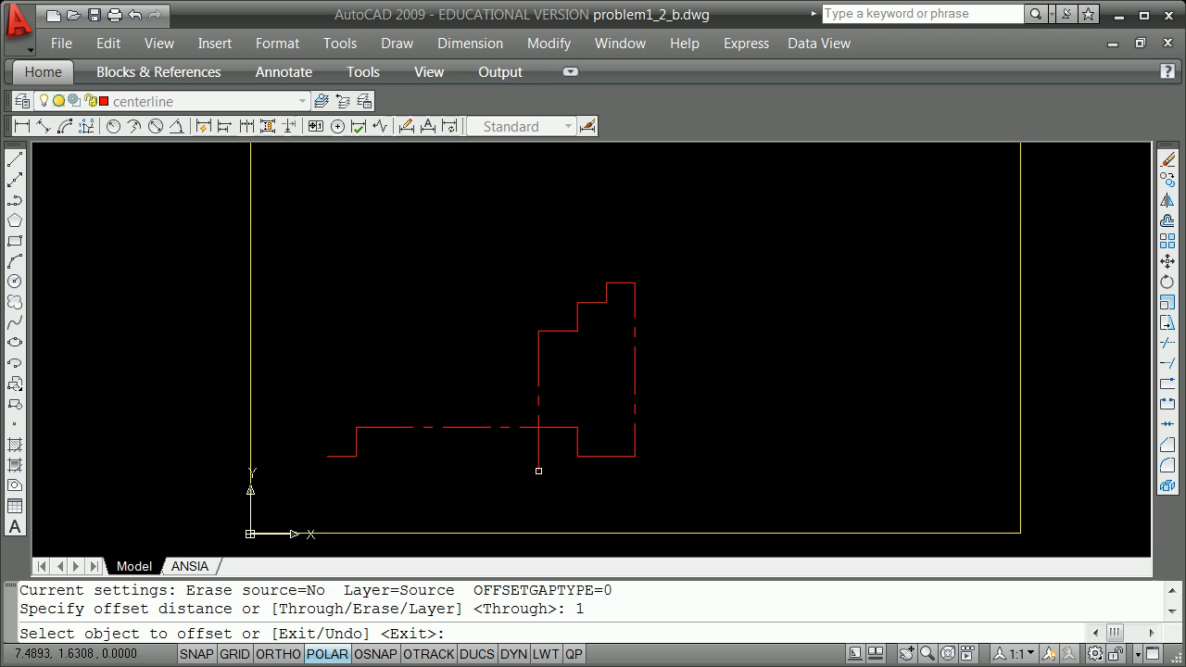
click(501, 427)
click(495, 403)
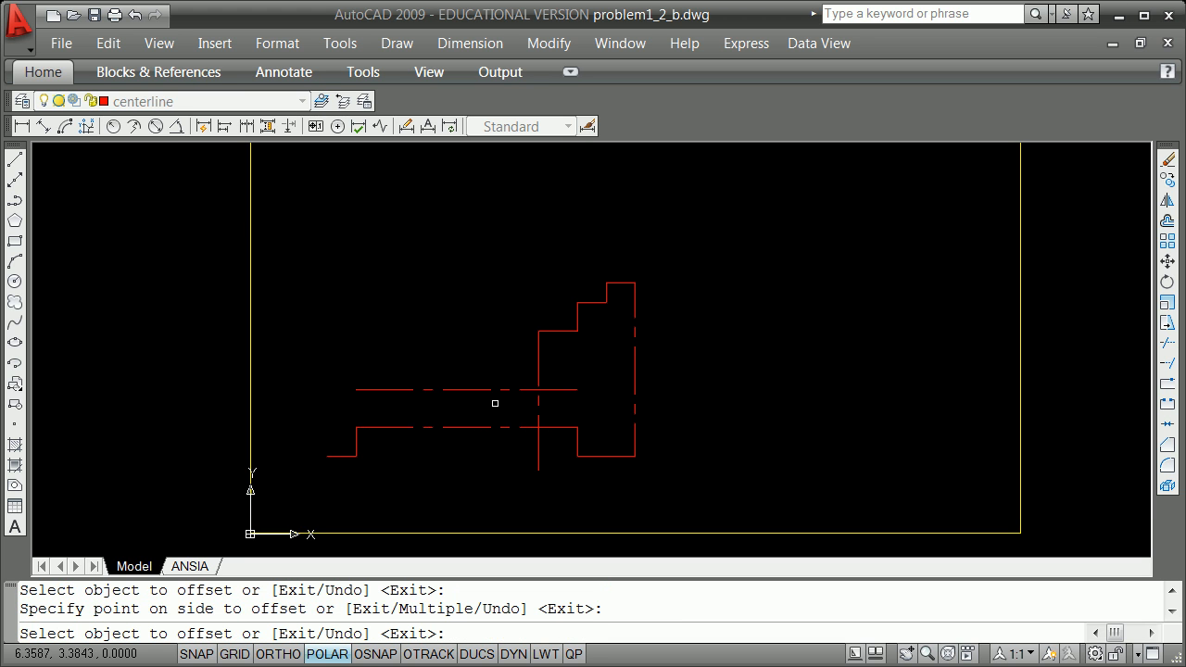
key(Return)
Fillet the offset horizontal line with the long vertical line into a sharp corner, keeping the left and upper parts.
text(f)
key(Return)
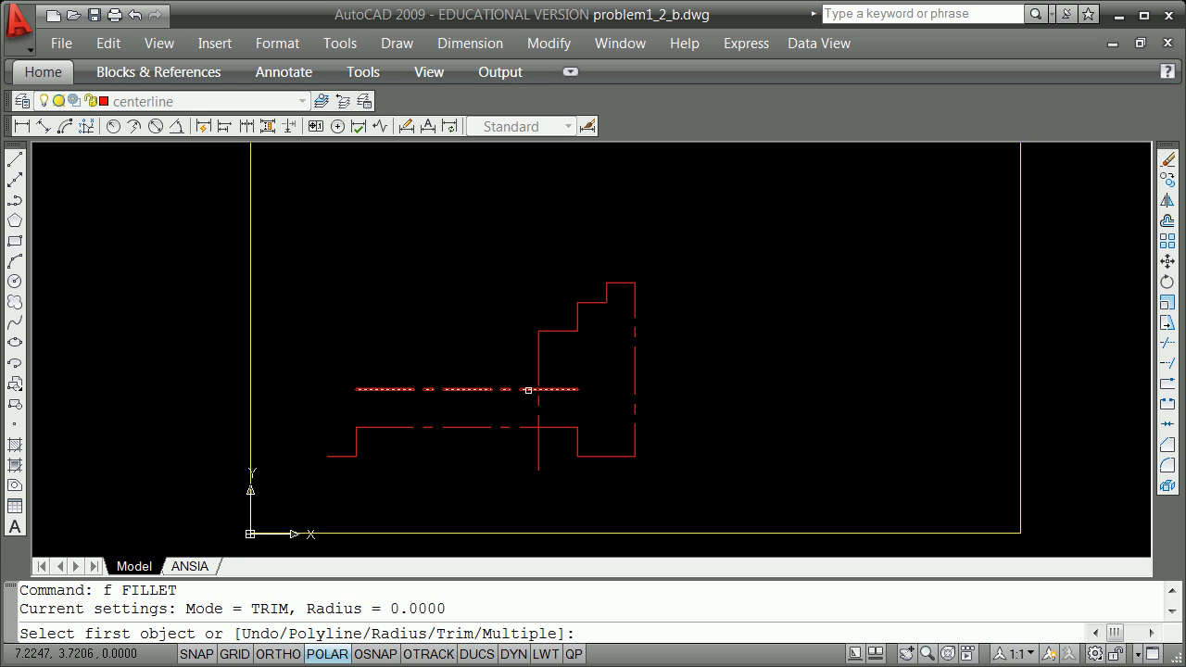
click(528, 389)
click(539, 368)
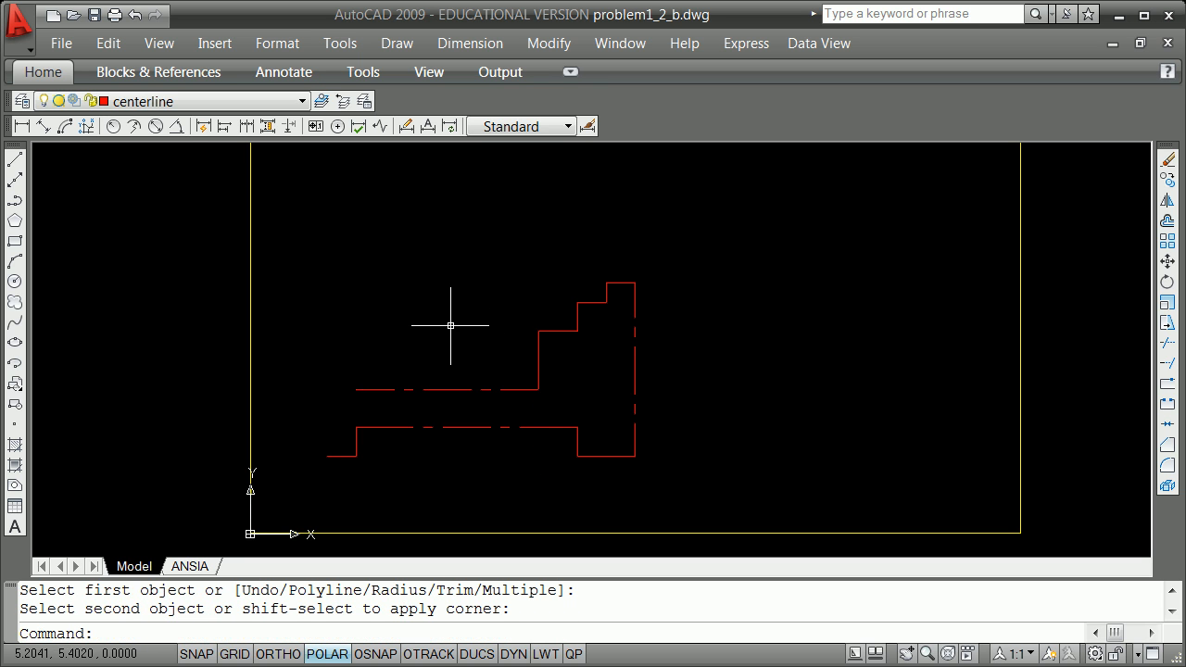
Offset the vertical segment above the new corner 2 units to the left.
scroll(556, 387, up, 4)
scroll(544, 385, down, 1)
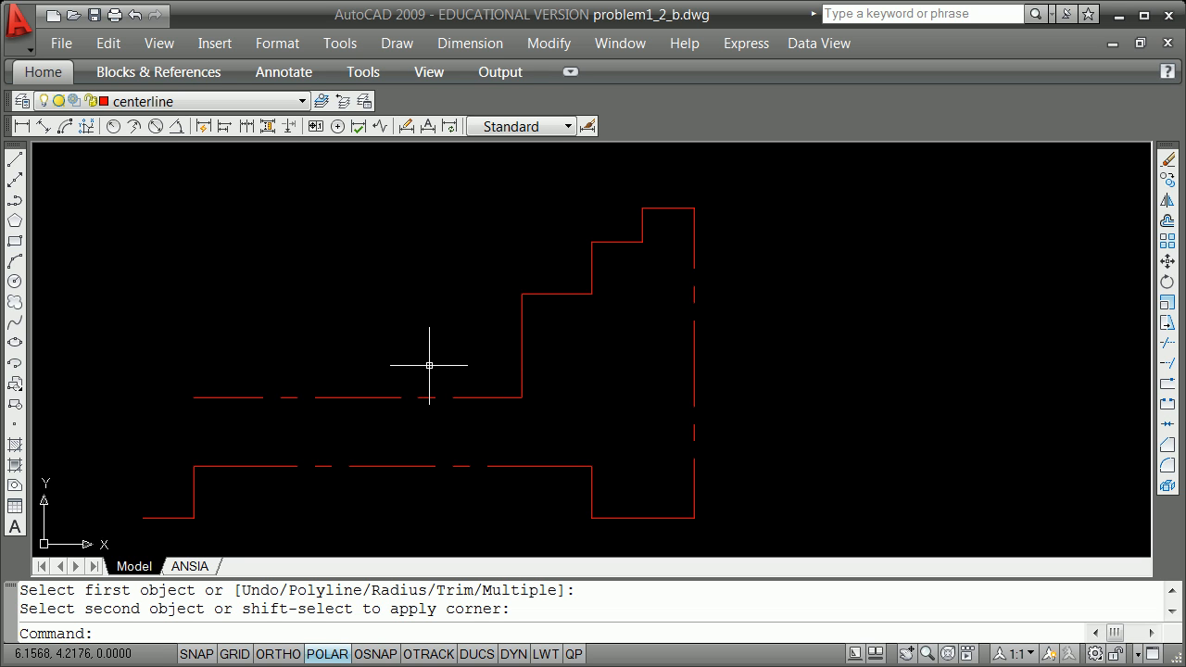
text(o)
key(Return)
text(2)
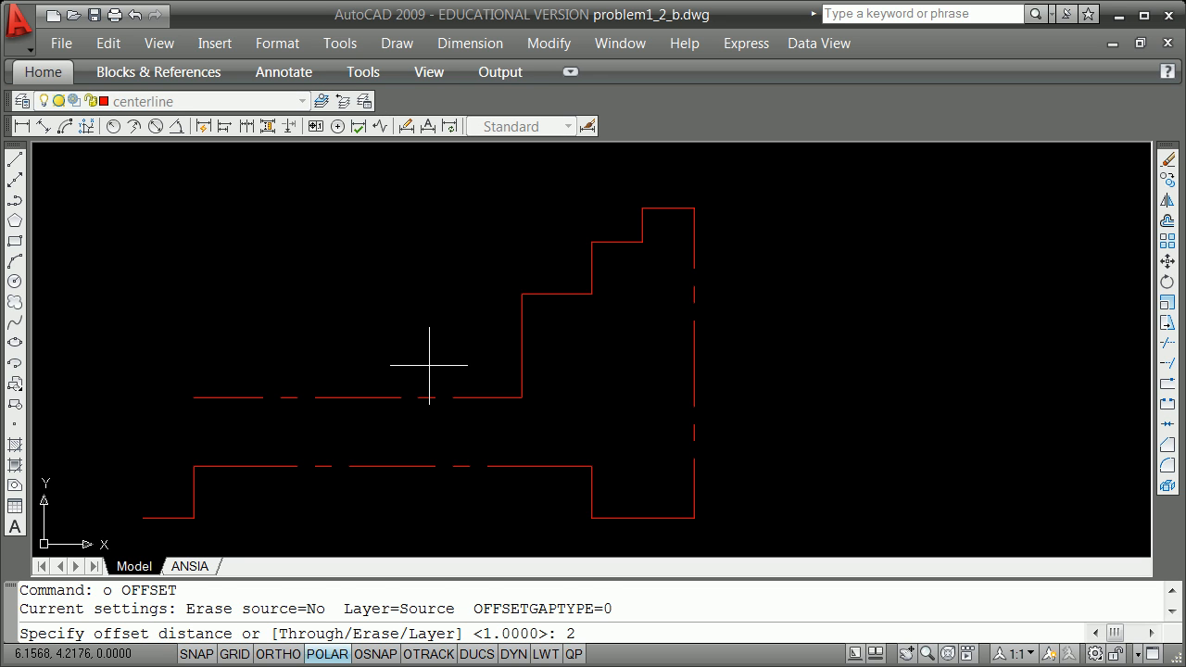
key(Return)
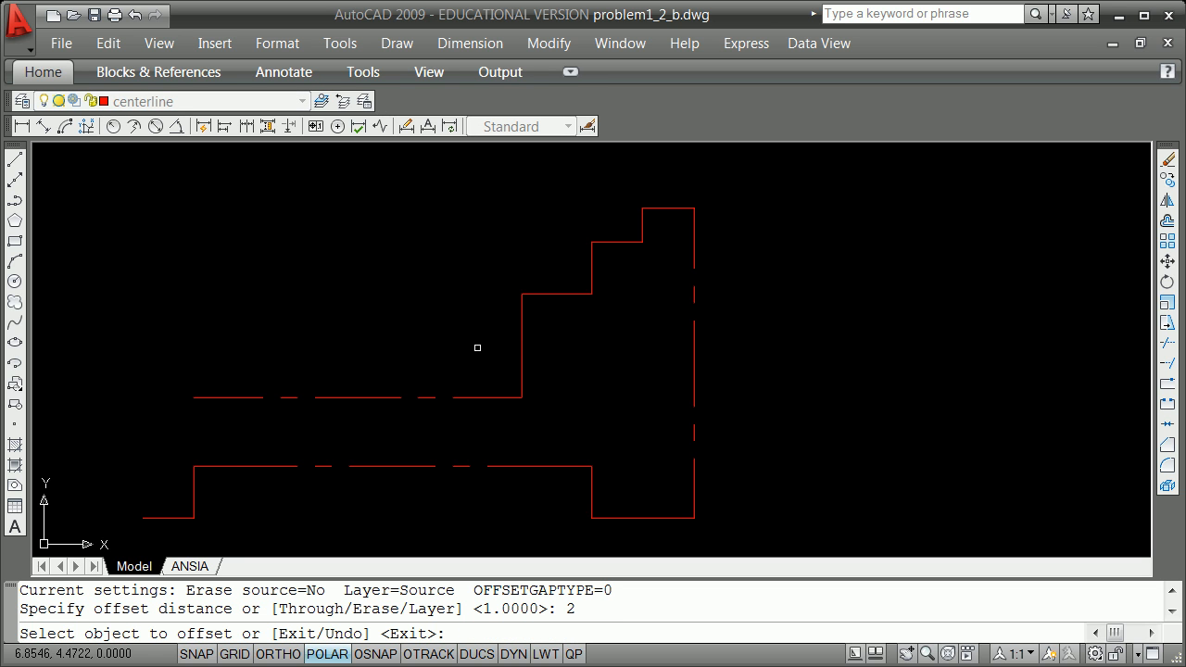
click(522, 329)
click(492, 331)
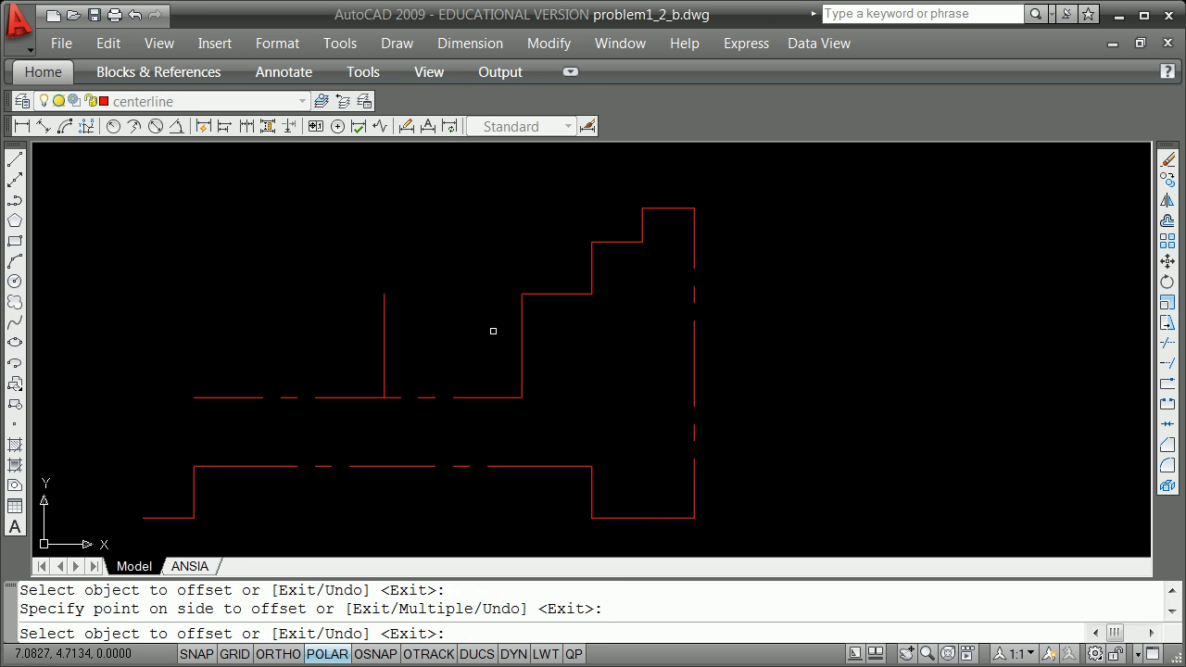
key(Return)
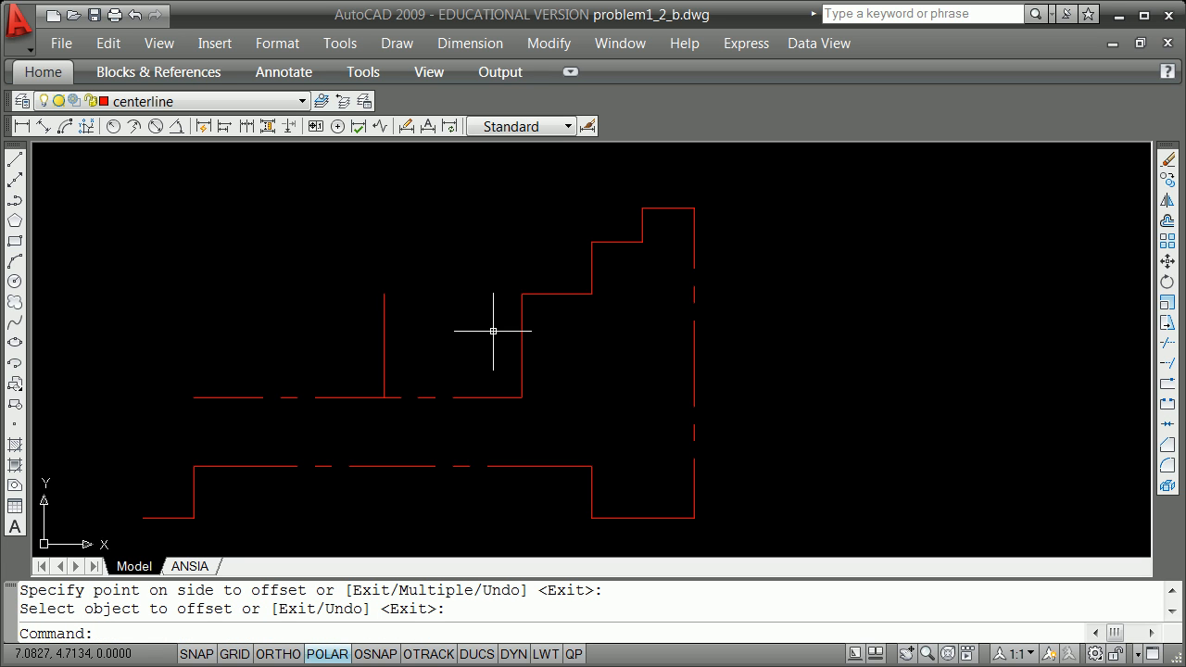
Fillet the middle horizontal line with the offset vertical line into a sharp corner, keeping the right and upper parts.
text(f)
key(Return)
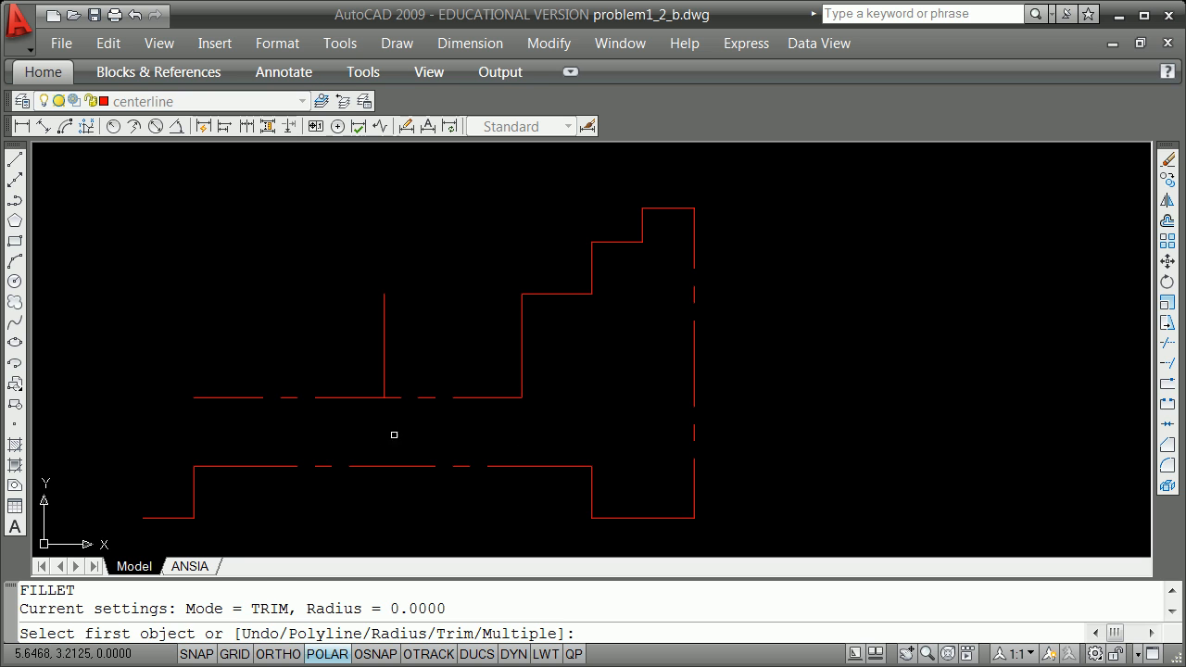
click(422, 399)
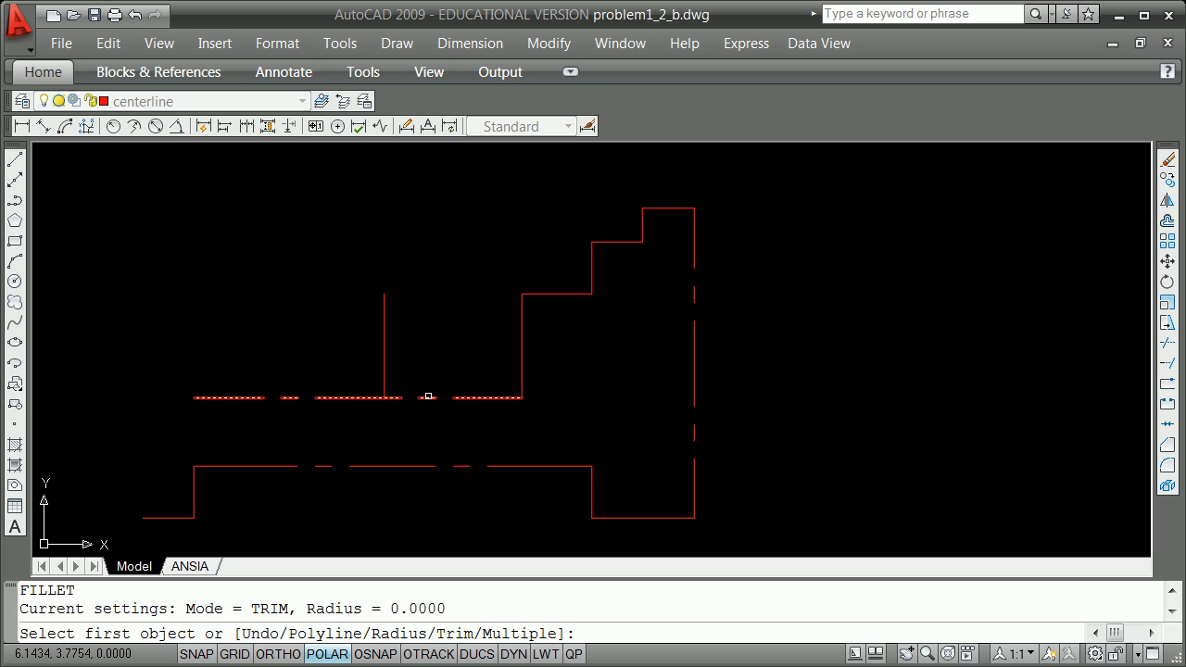
click(385, 361)
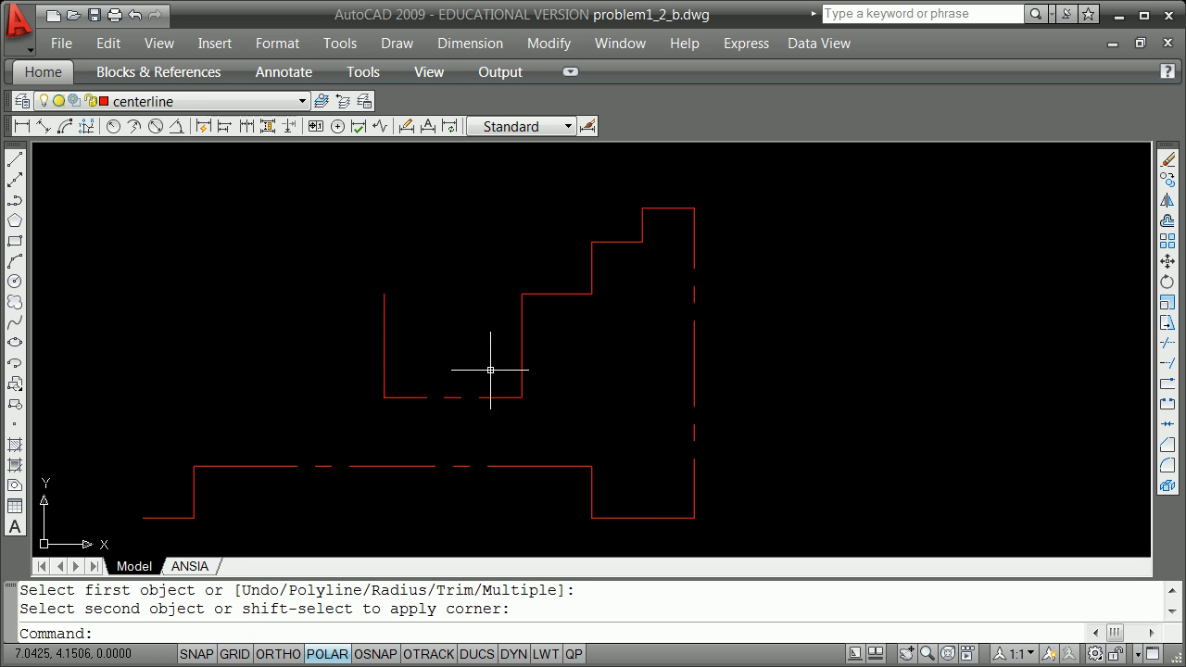
Erase the offset vertical line above the new corner.
text(e)
key(Return)
click(383, 365)
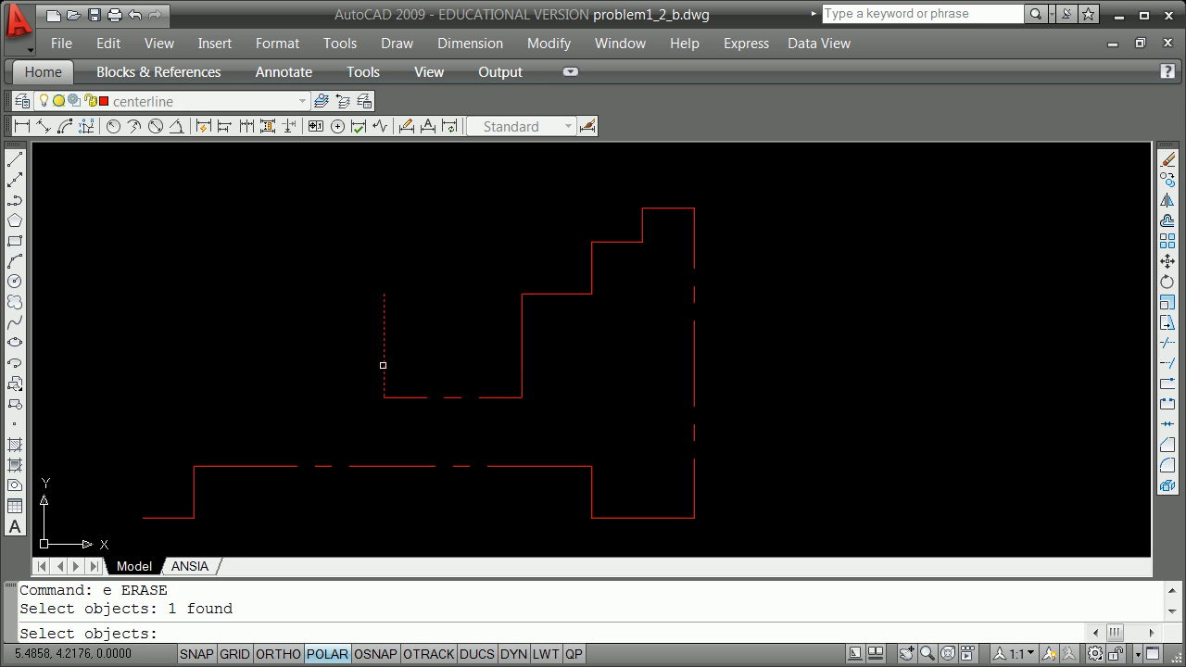
key(Return)
Draw lines from the left endpoint of the middle horizontal line: .75 straight up and 1.5 to the left.
text(l)
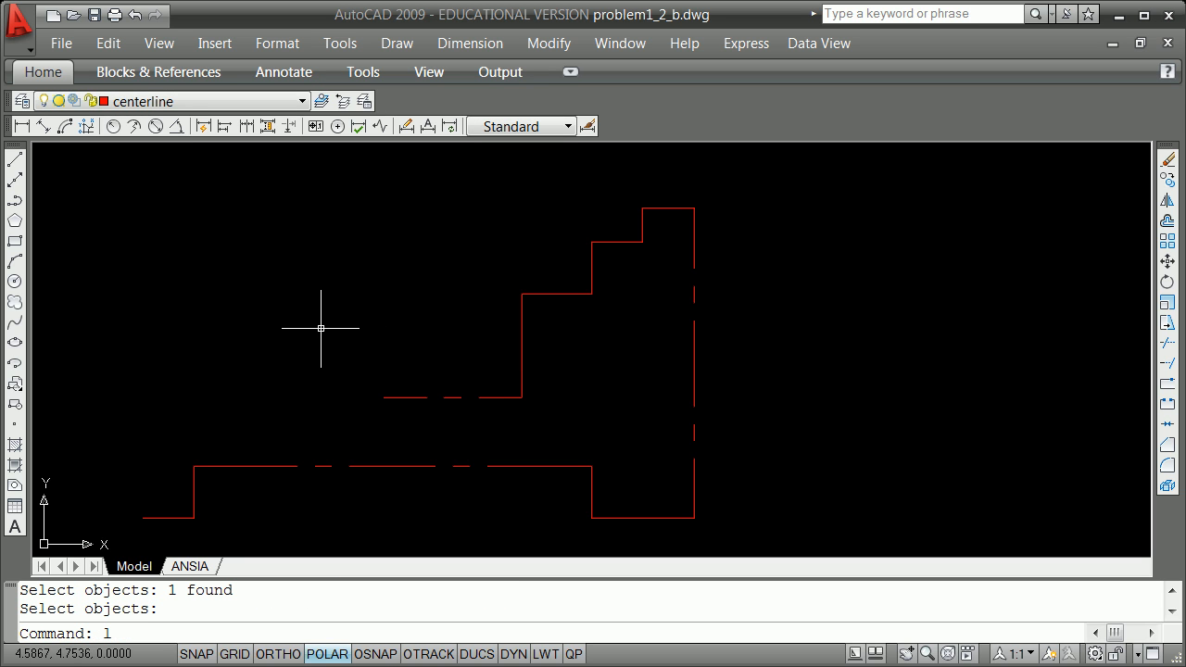
key(Return)
shift+right_click(321, 328)
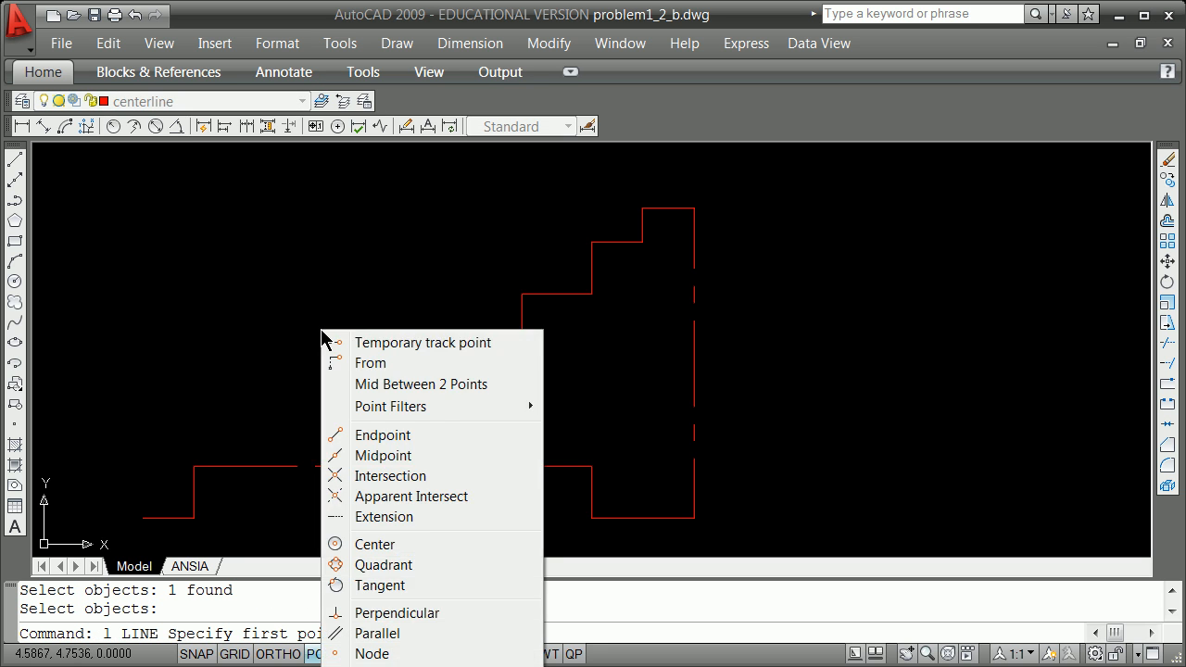
click(428, 439)
click(384, 397)
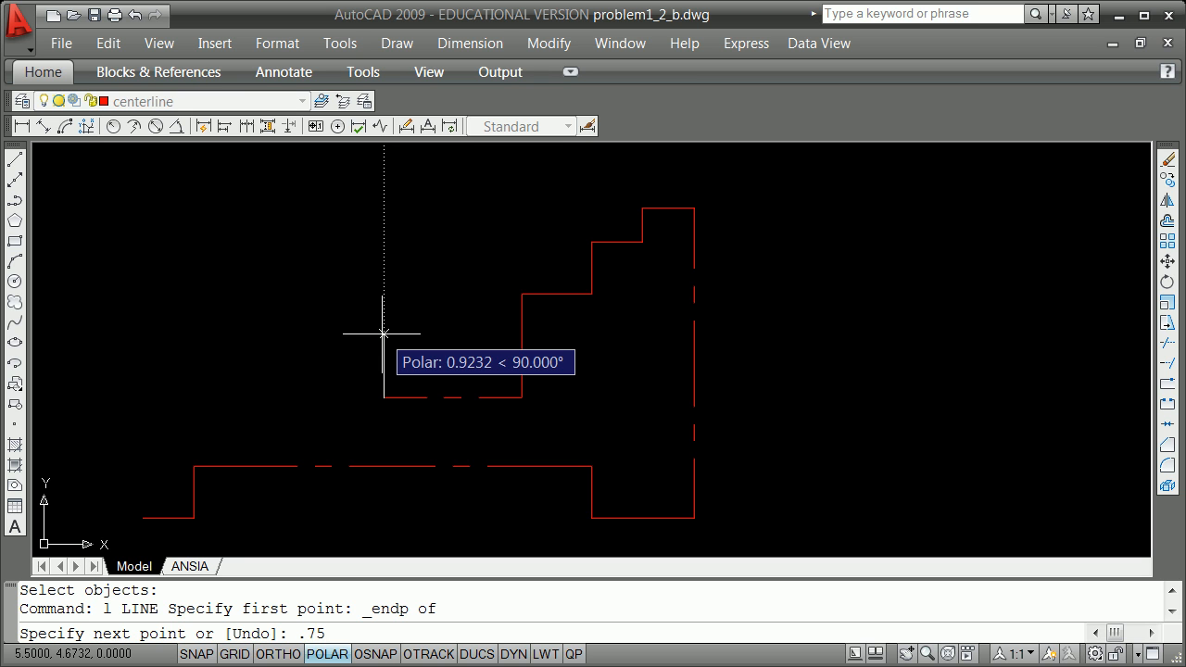
key(Return)
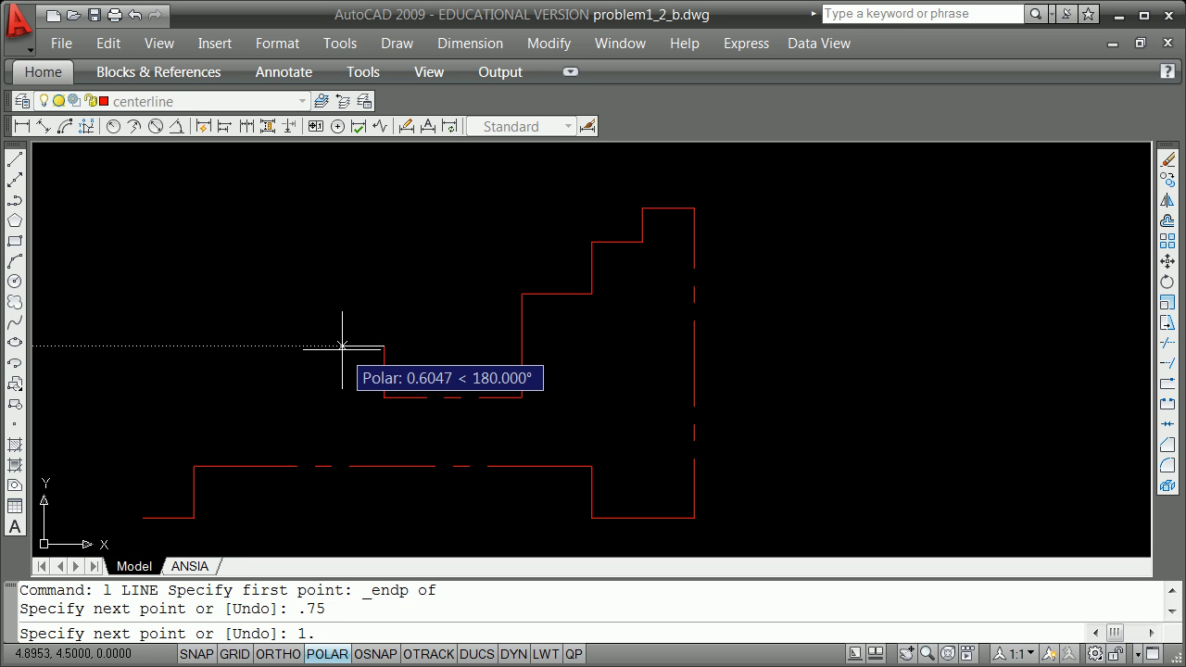
key(Return)
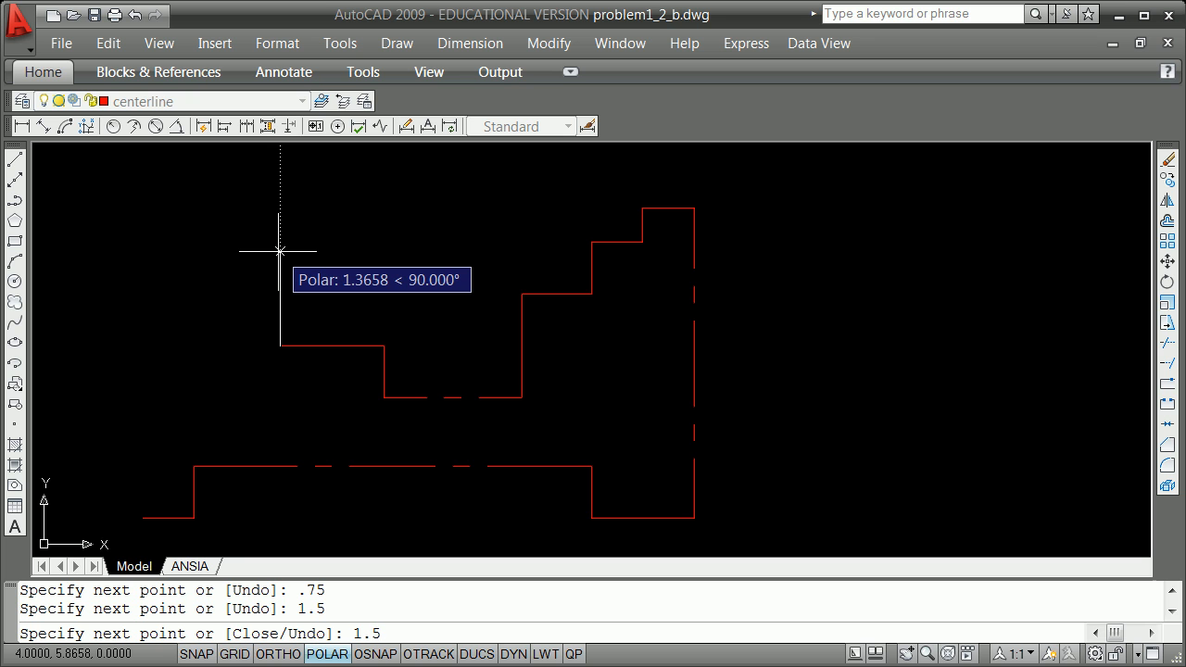
Continue the stepped outline 1.5 up, .75 left and .5 up, ending with a horizontal segment about 2.2 long to the left.
text(1.5)
key(Return)
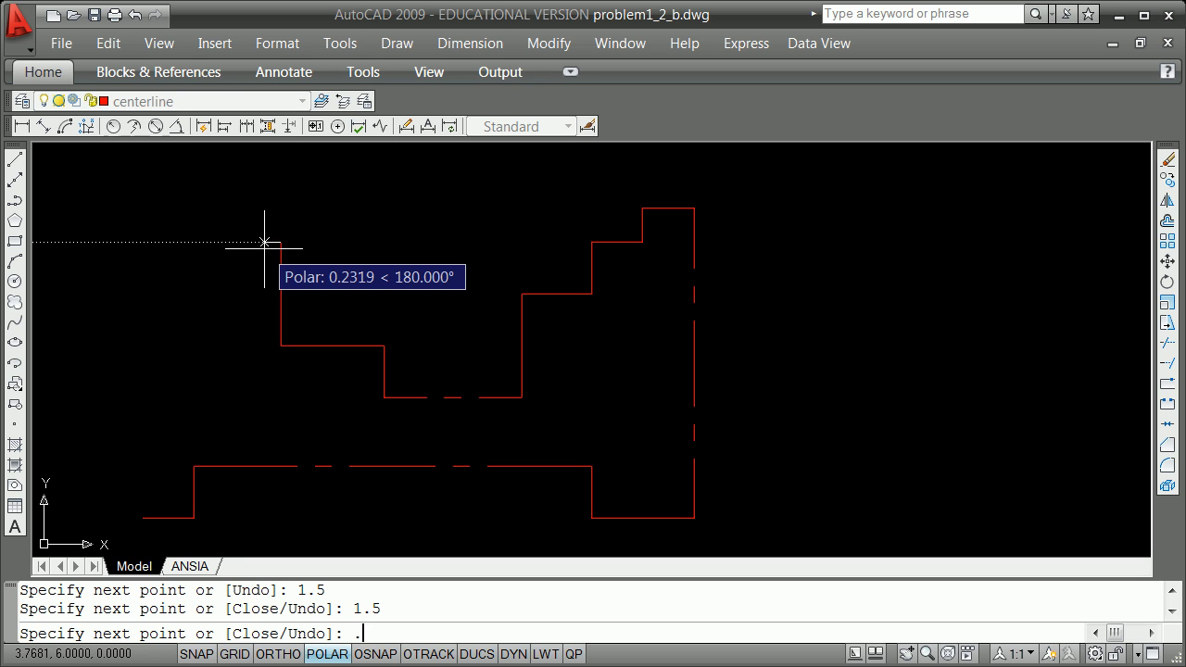
text(.75)
key(Return)
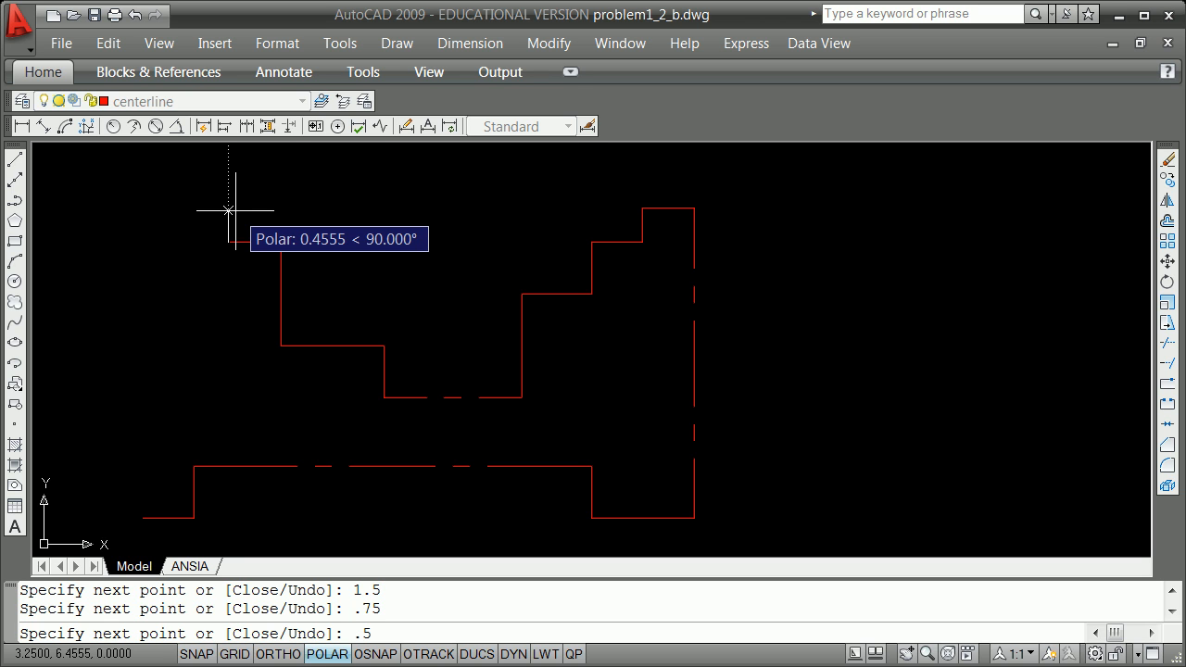
key(Return)
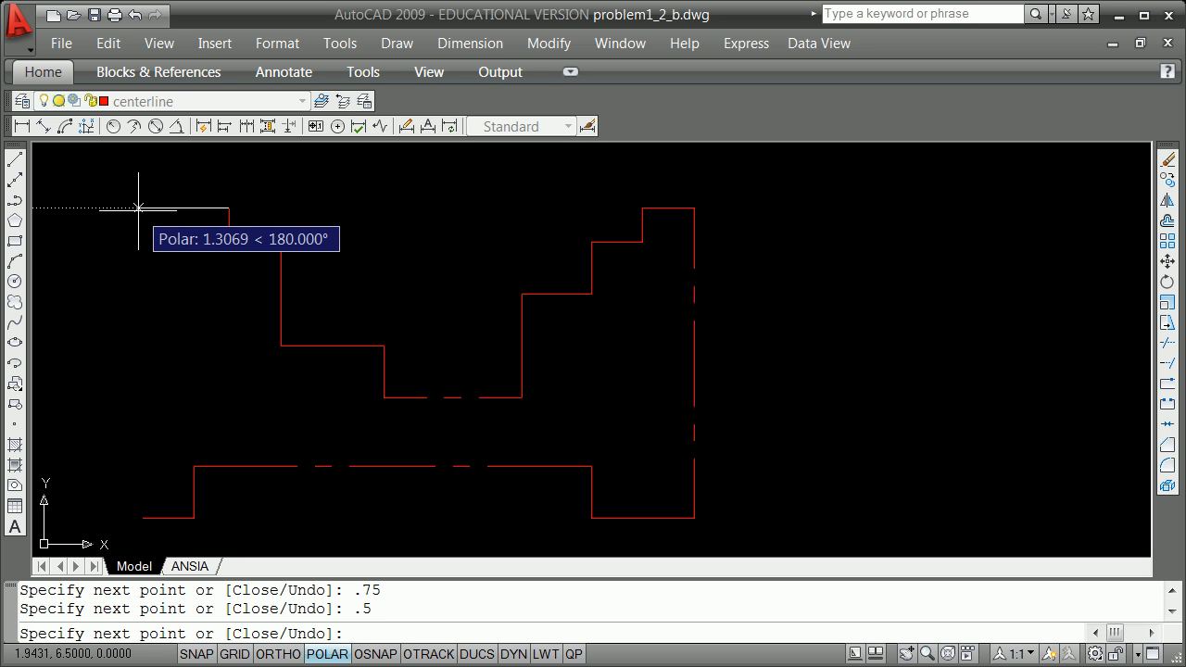
click(75, 209)
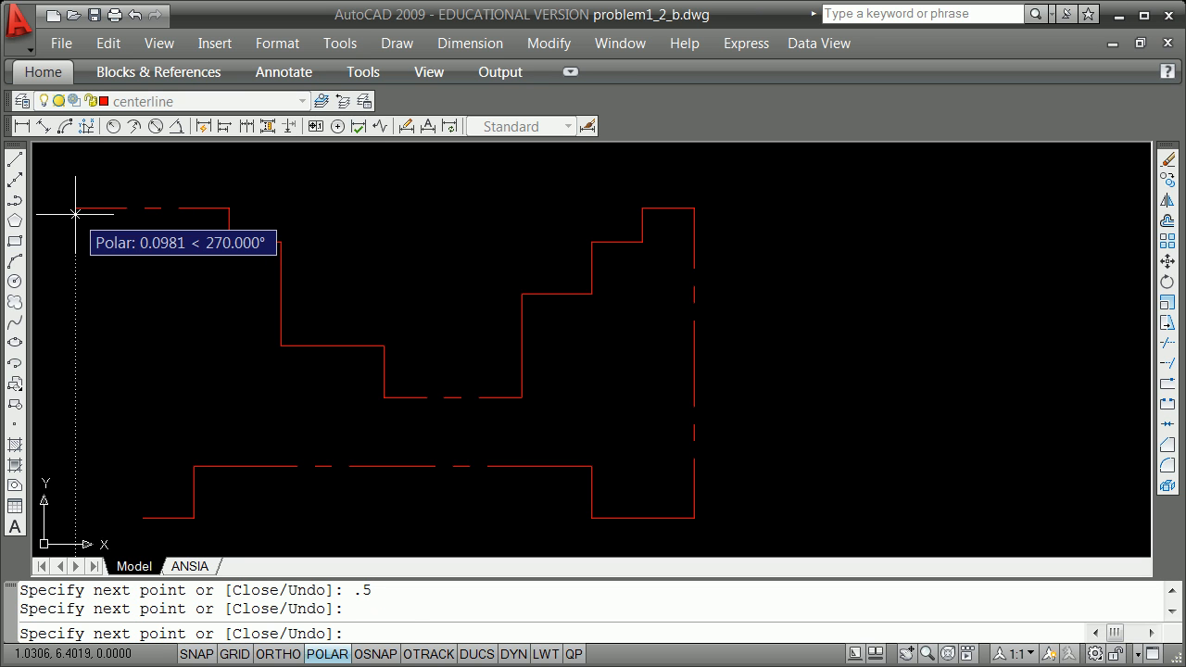
key(Escape)
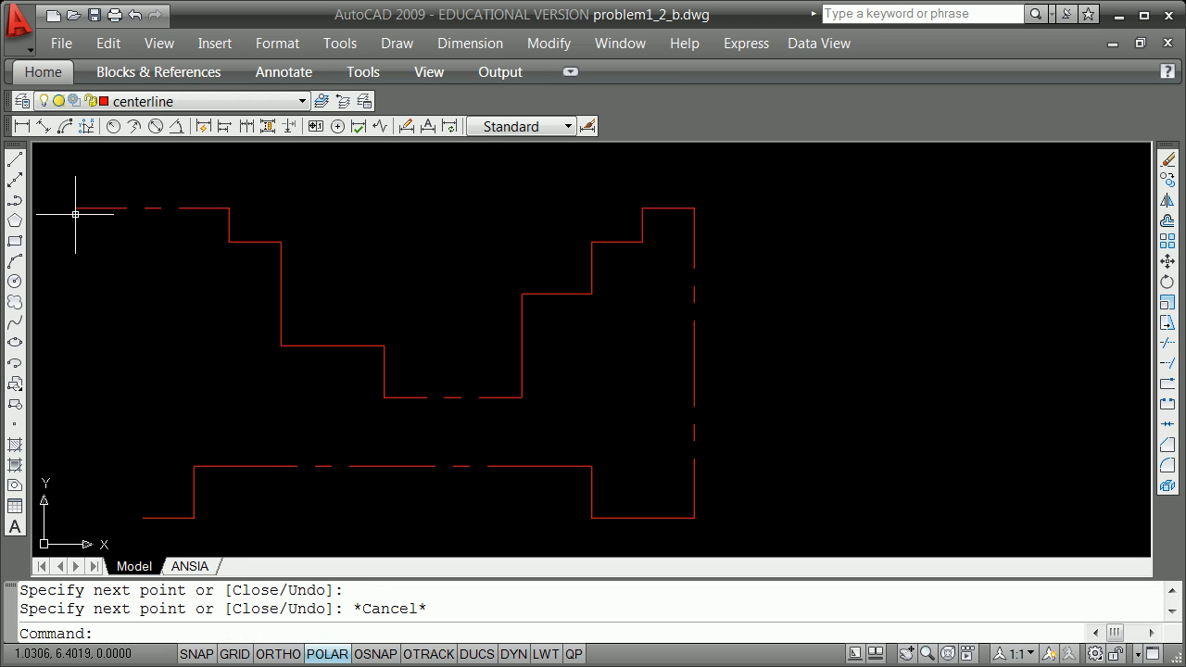
Draw a vertical line from the outline's lower-left endpoint, perpendicular to the upper-left horizontal line.
click(16, 160)
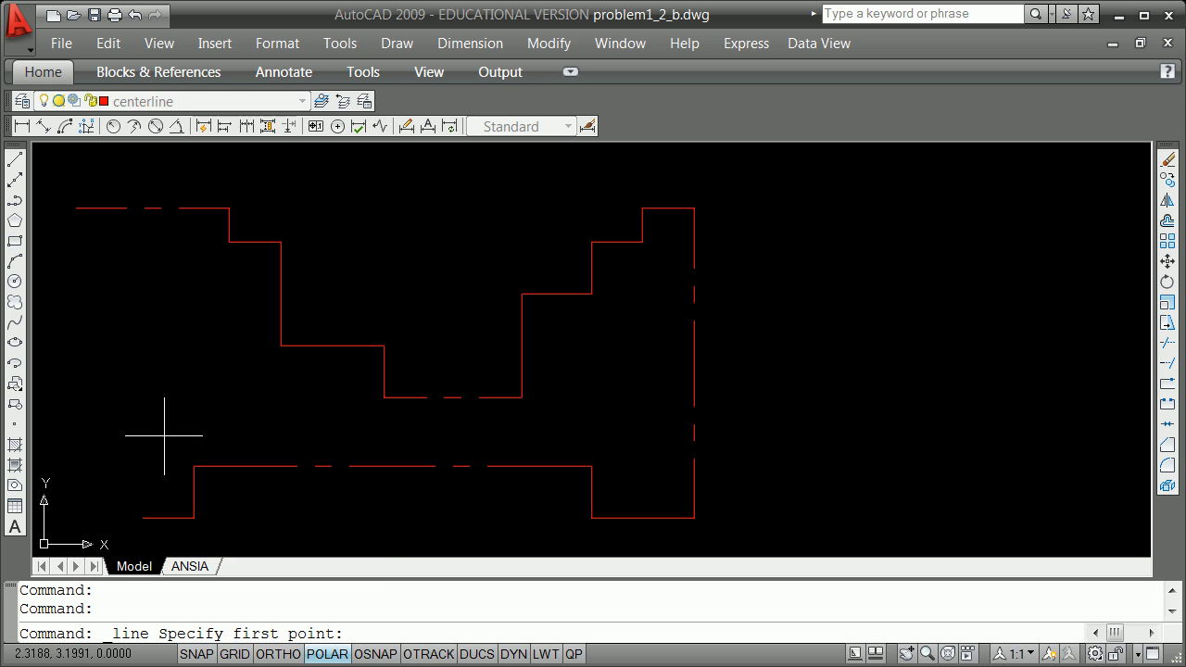
shift+right_click(164, 435)
click(225, 545)
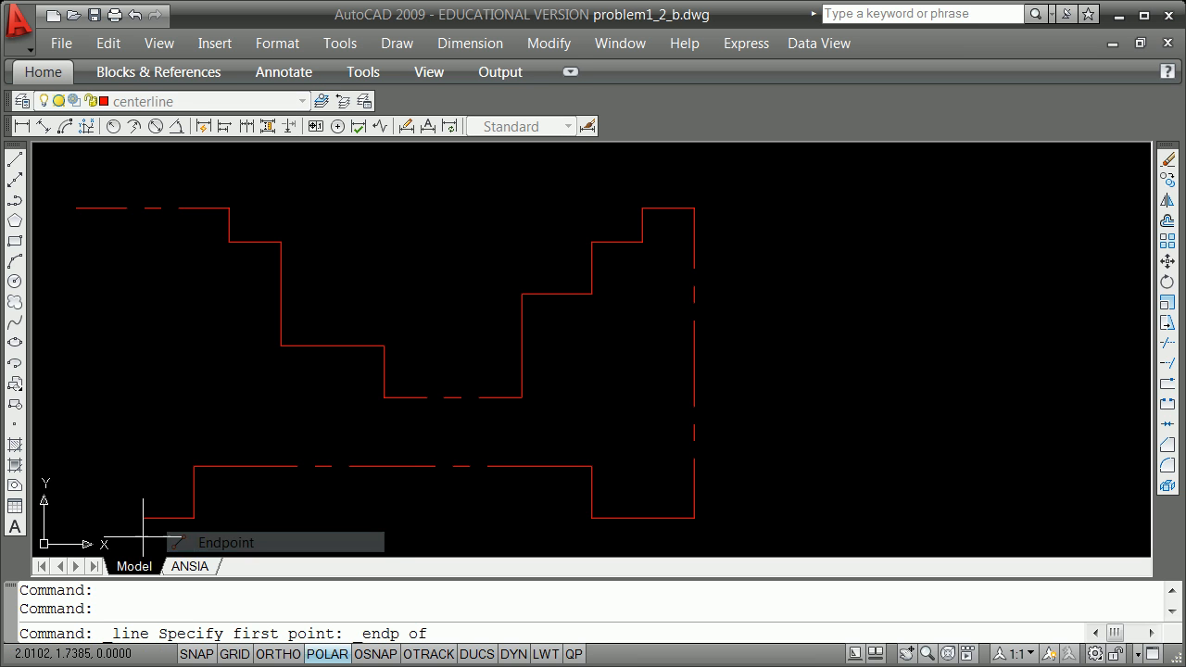
click(142, 518)
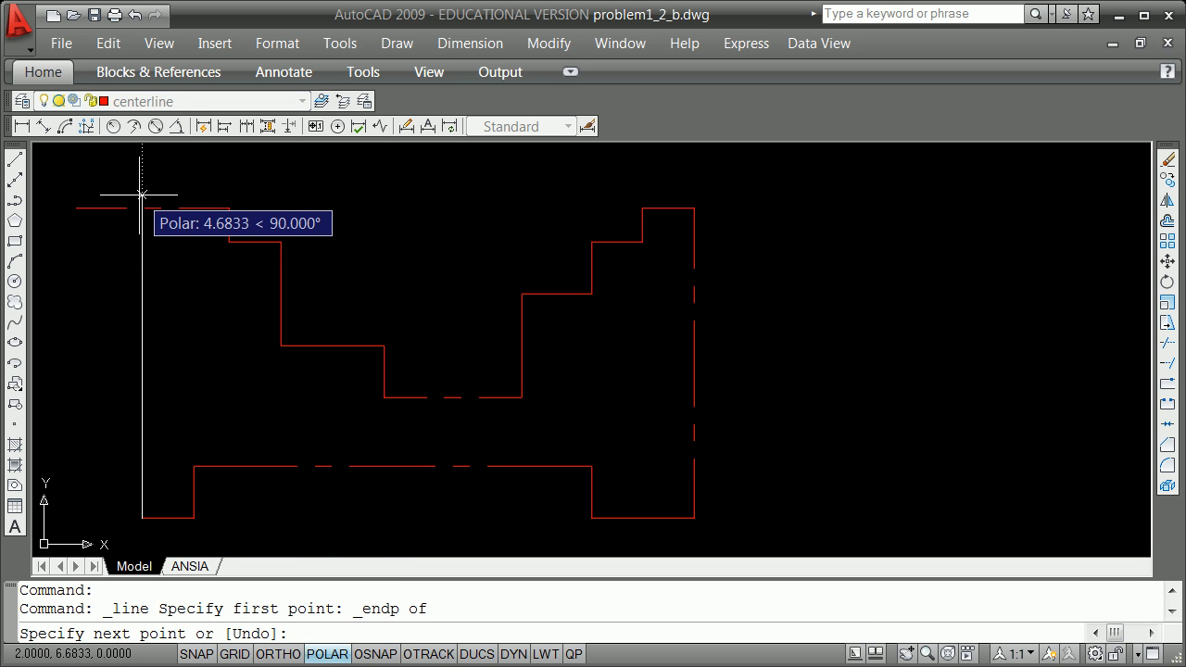
shift+right_click(144, 263)
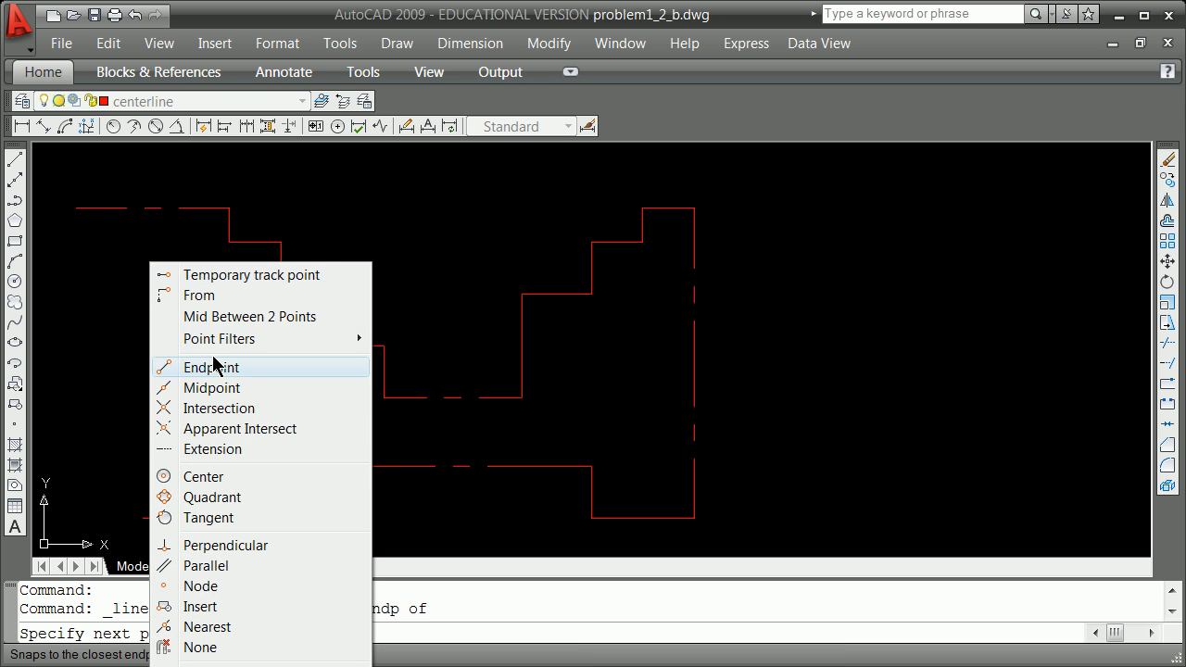
click(238, 546)
click(151, 208)
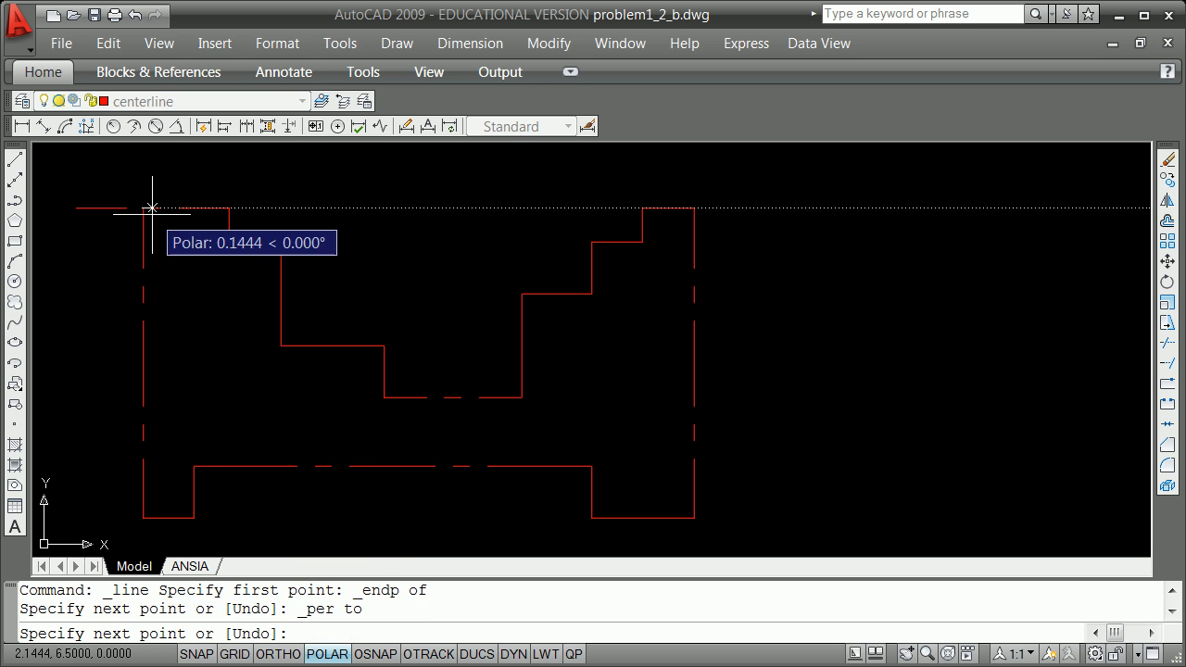
key(Return)
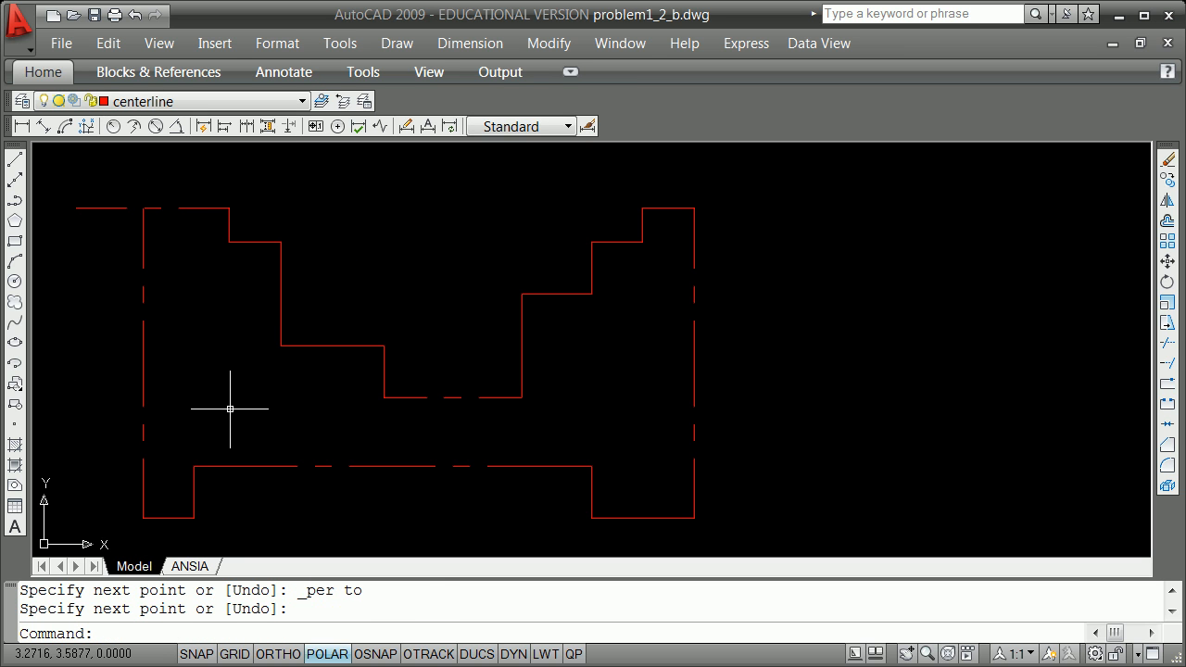
Fillet the left vertical line with the upper-left horizontal line into a sharp corner, removing the overhang.
text(f)
key(Return)
click(143, 238)
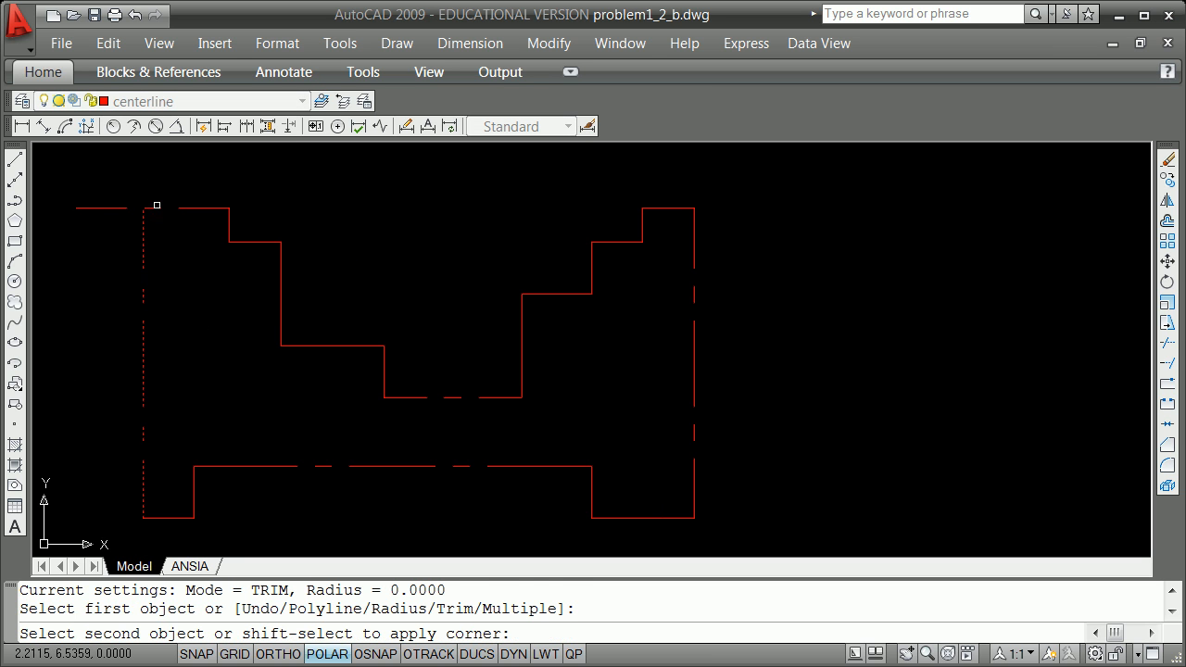
click(157, 205)
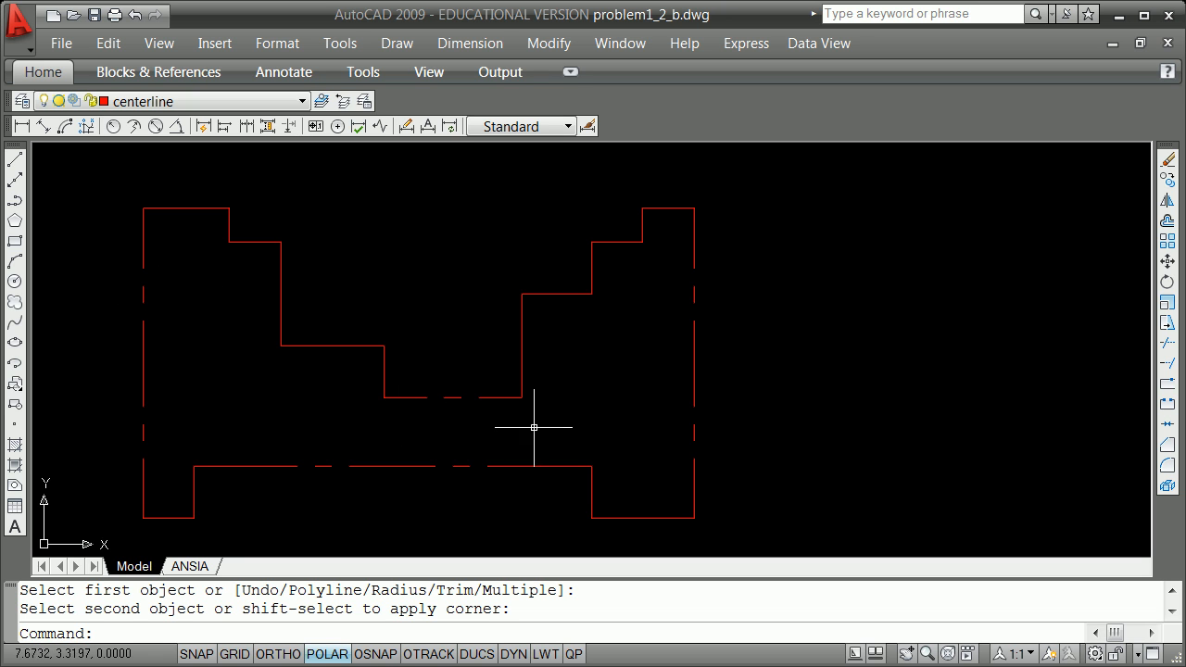
List the properties of the short vertical step segment in the right half of the outline to check its length and angle.
mouse_move(523, 328)
scroll(617, 246, up, 3)
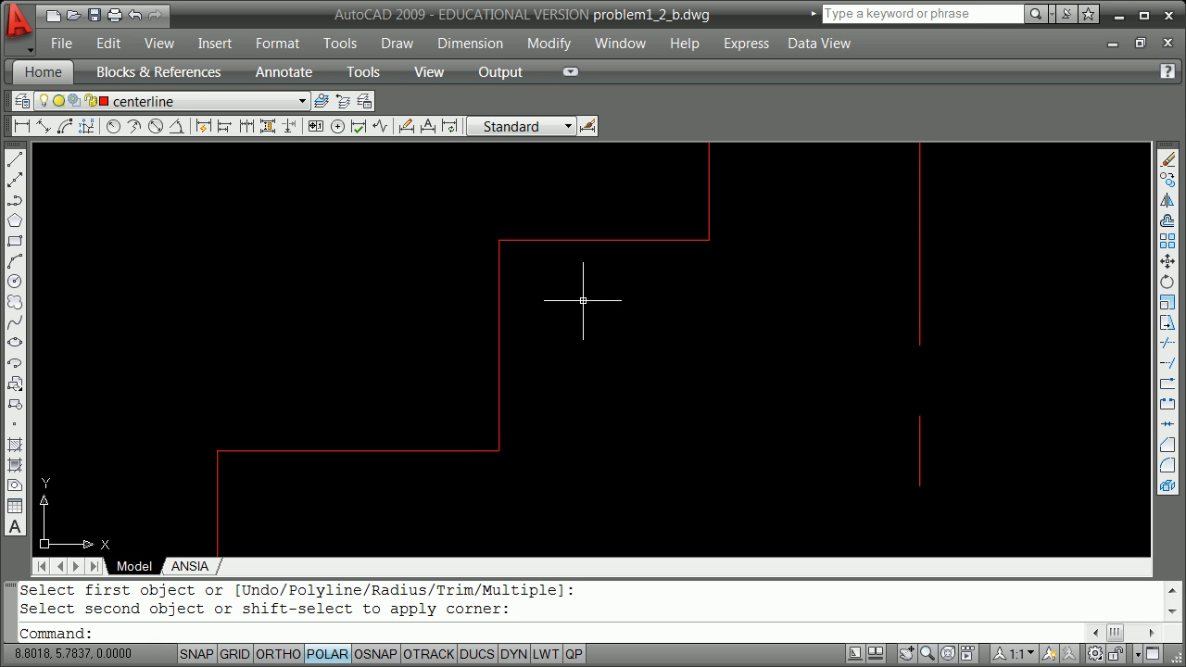
text(li)
key(Return)
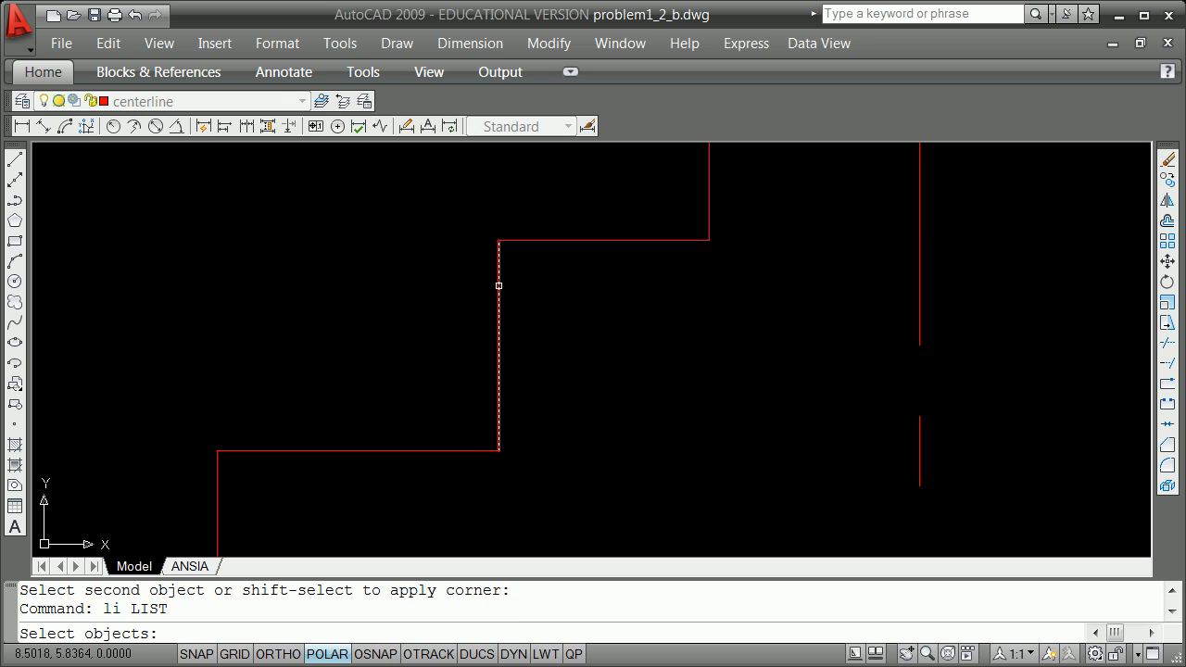
click(498, 288)
key(Return)
key(F2)
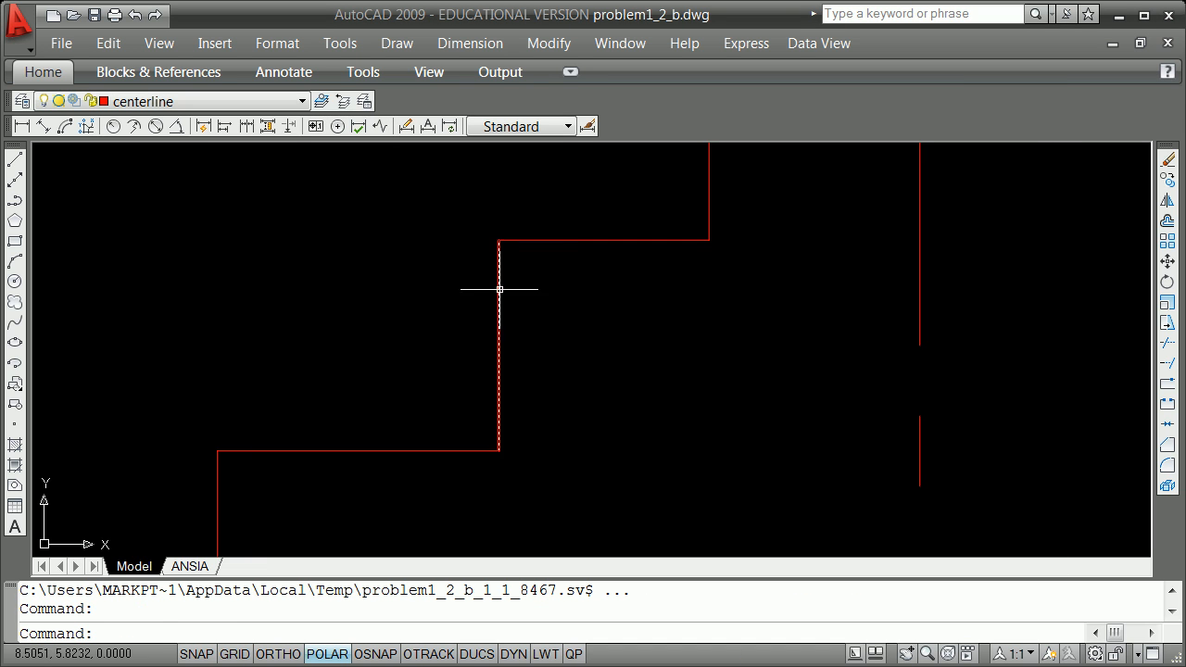
text(li)
key(Return)
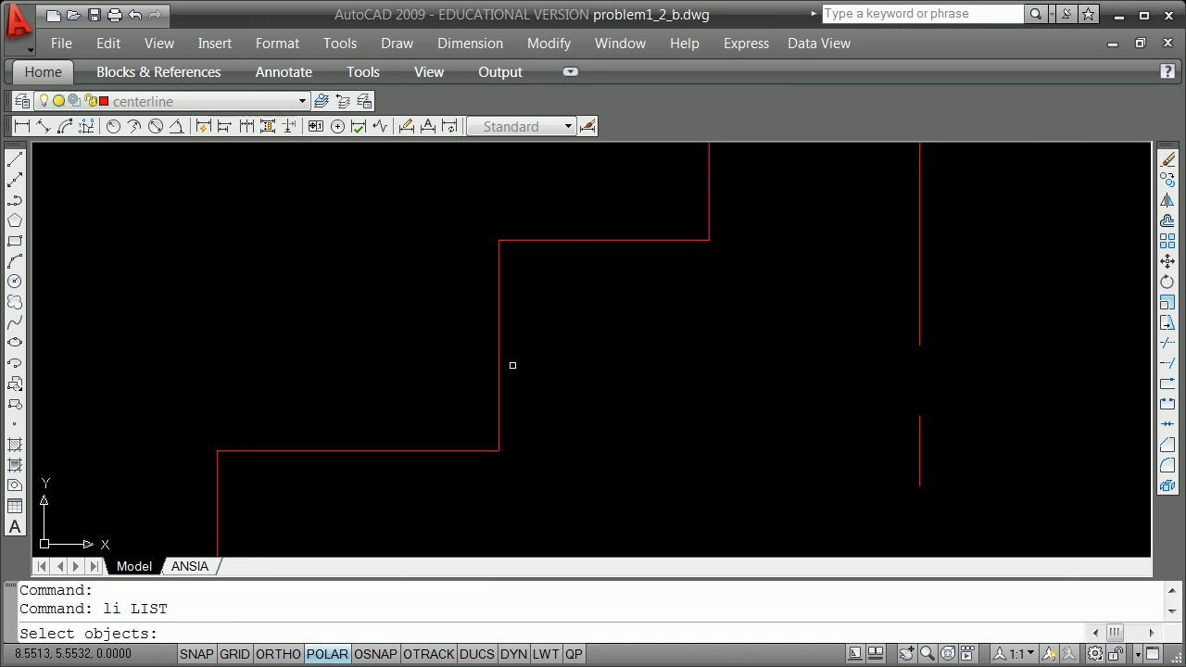
click(498, 354)
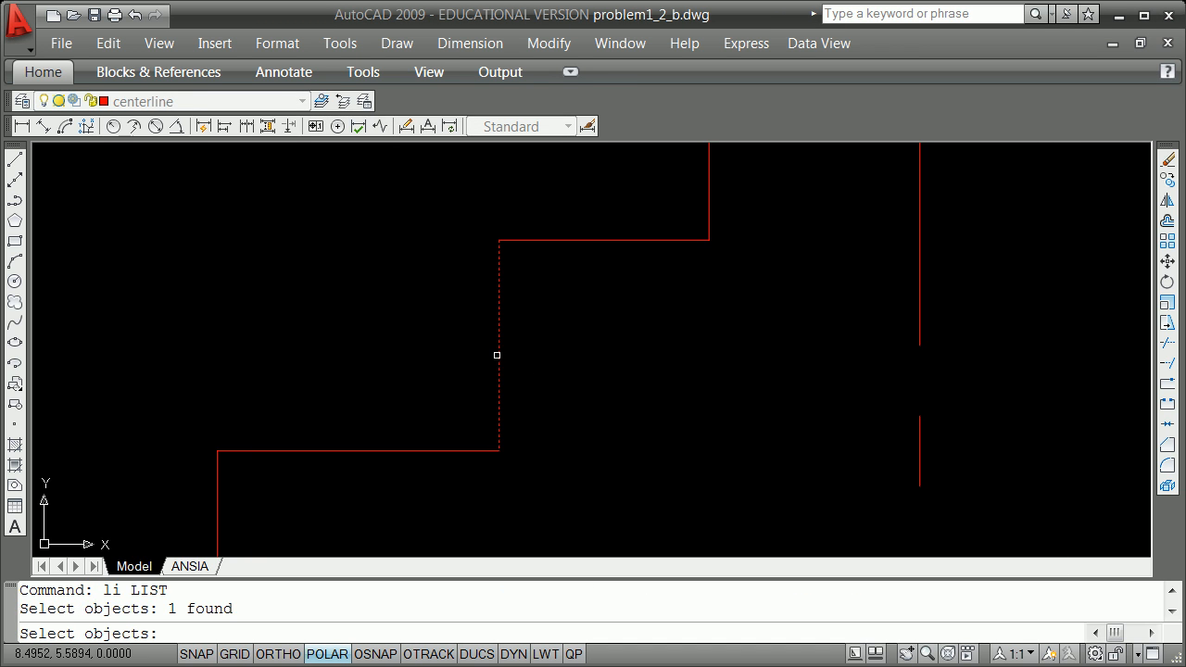
key(Return)
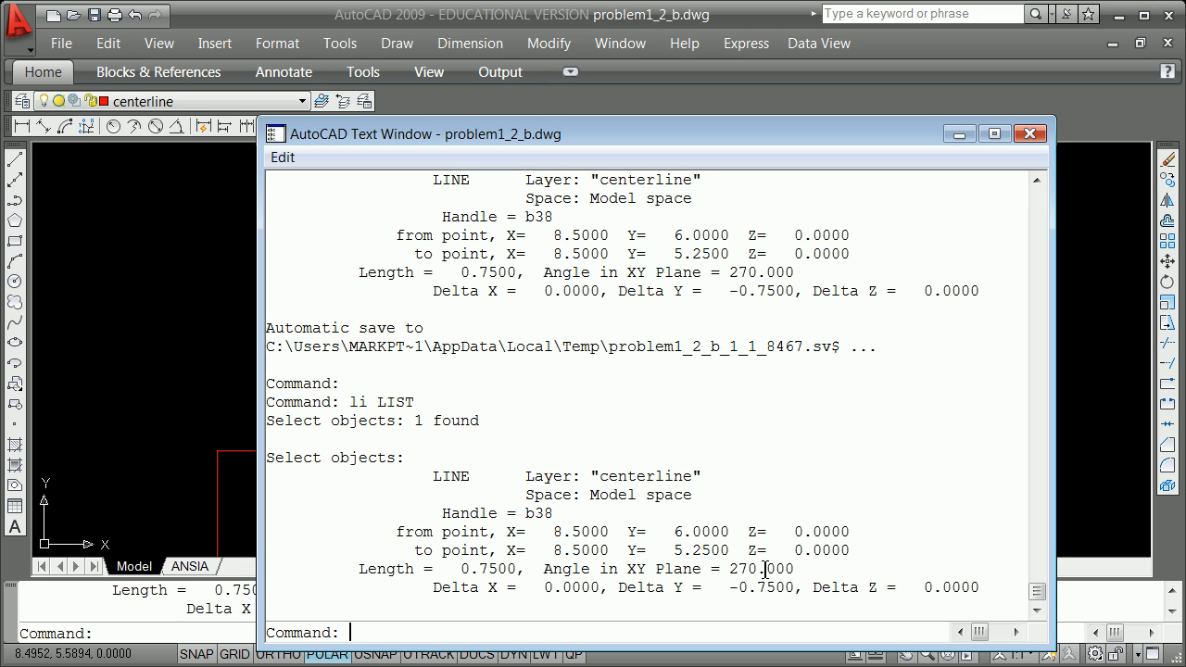
click(1029, 133)
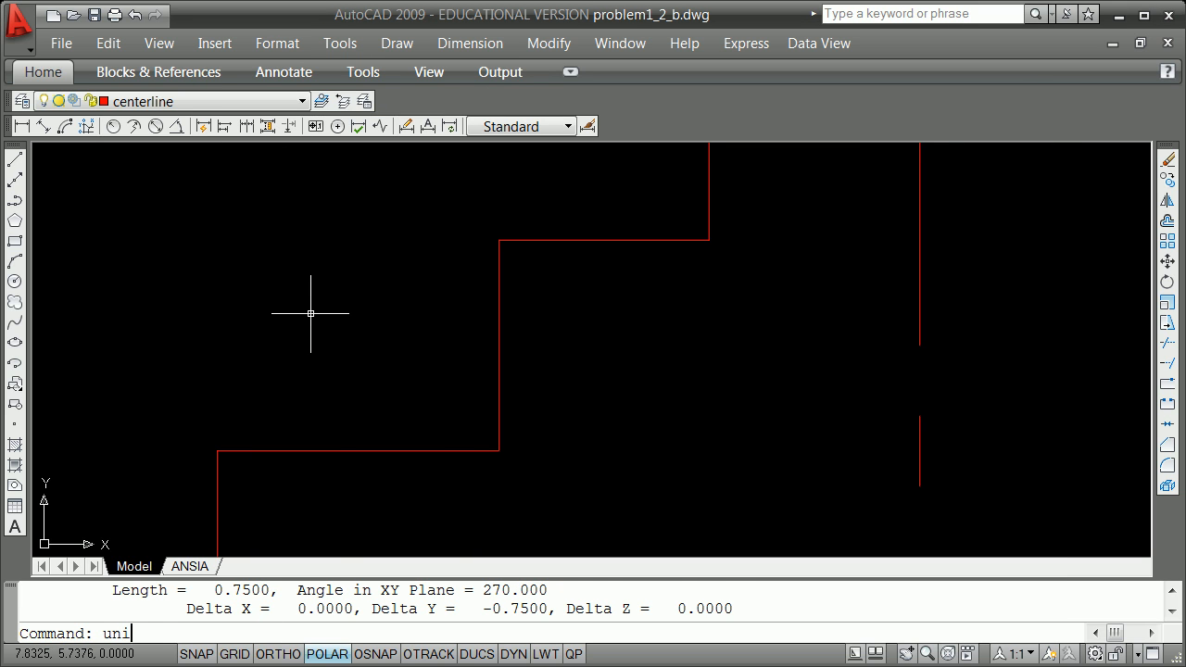
Review the length and angle precision in the drawing units settings.
key(Return)
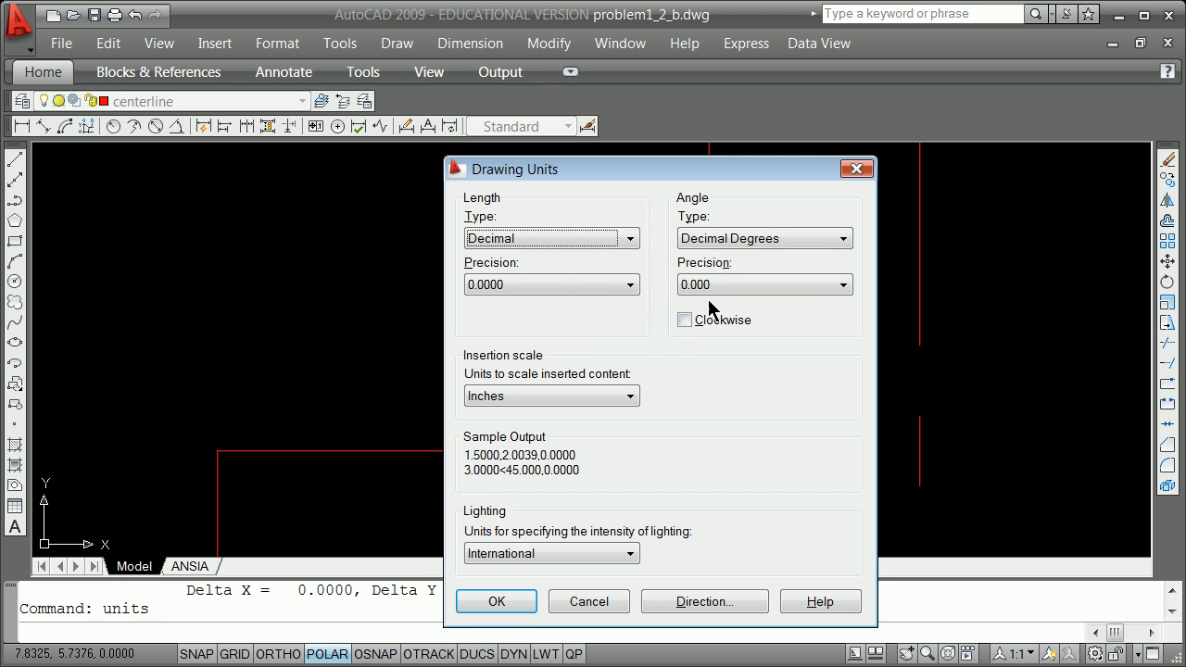
click(495, 603)
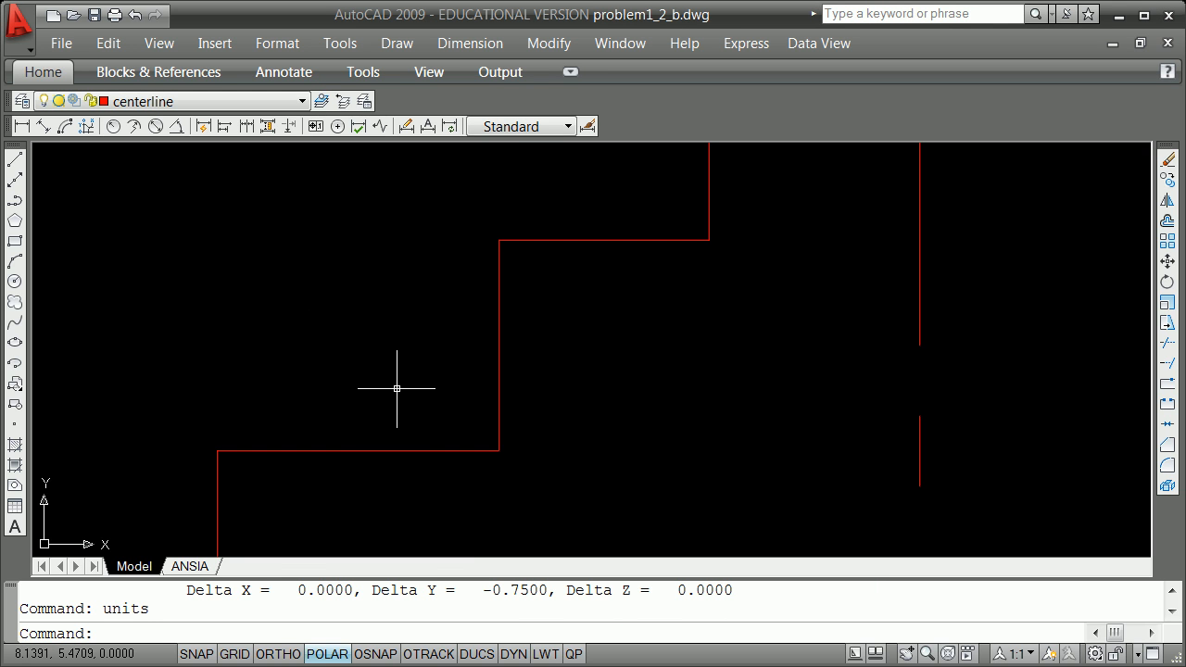
key(Escape)
key(Escape)
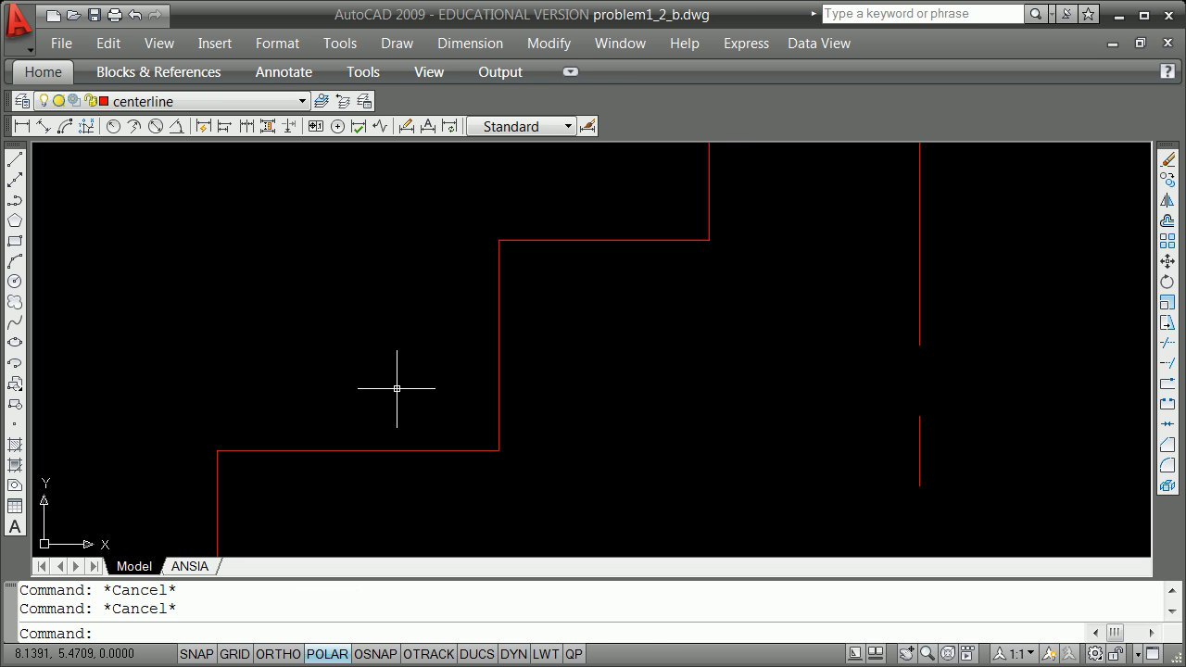
Restore the saved model view named home as the current view.
text(z)
key(Return)
text(e)
key(Return)
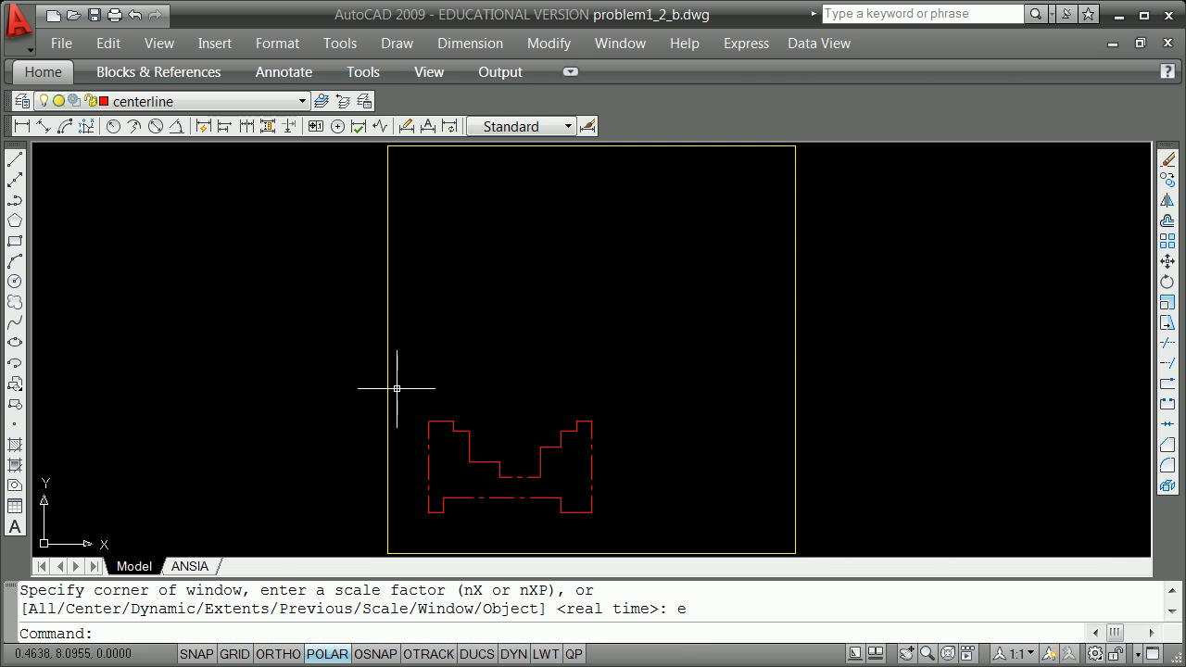
scroll(519, 362, down, 4)
middle_drag(651, 282, 307, 337)
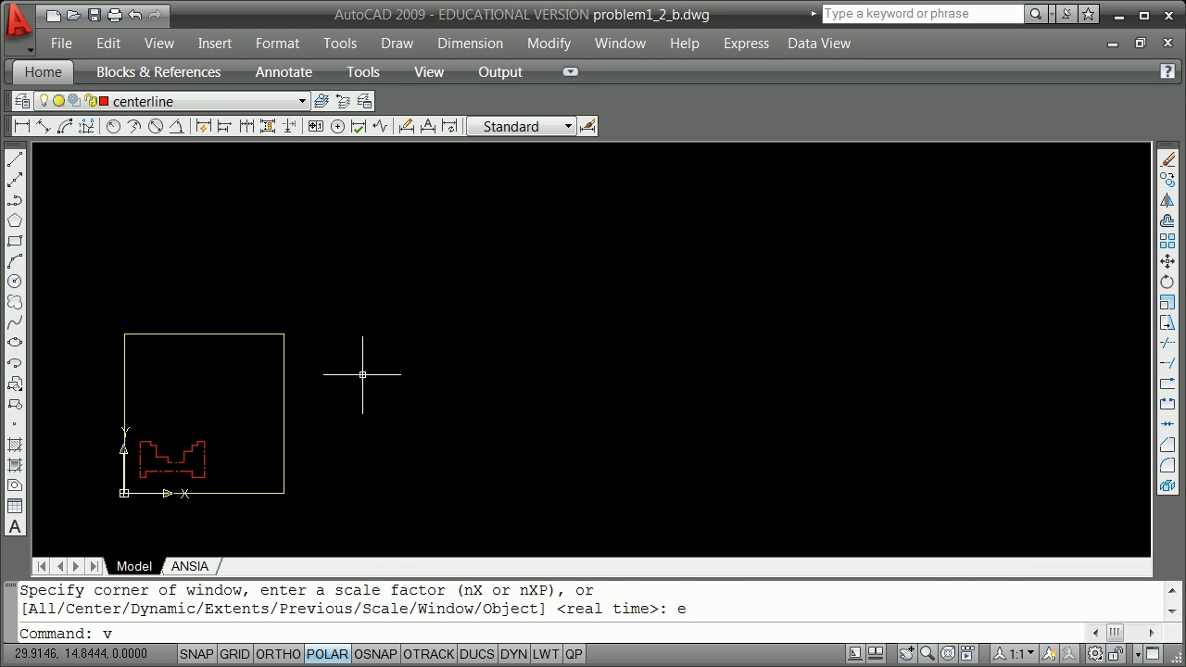
key(Return)
click(464, 338)
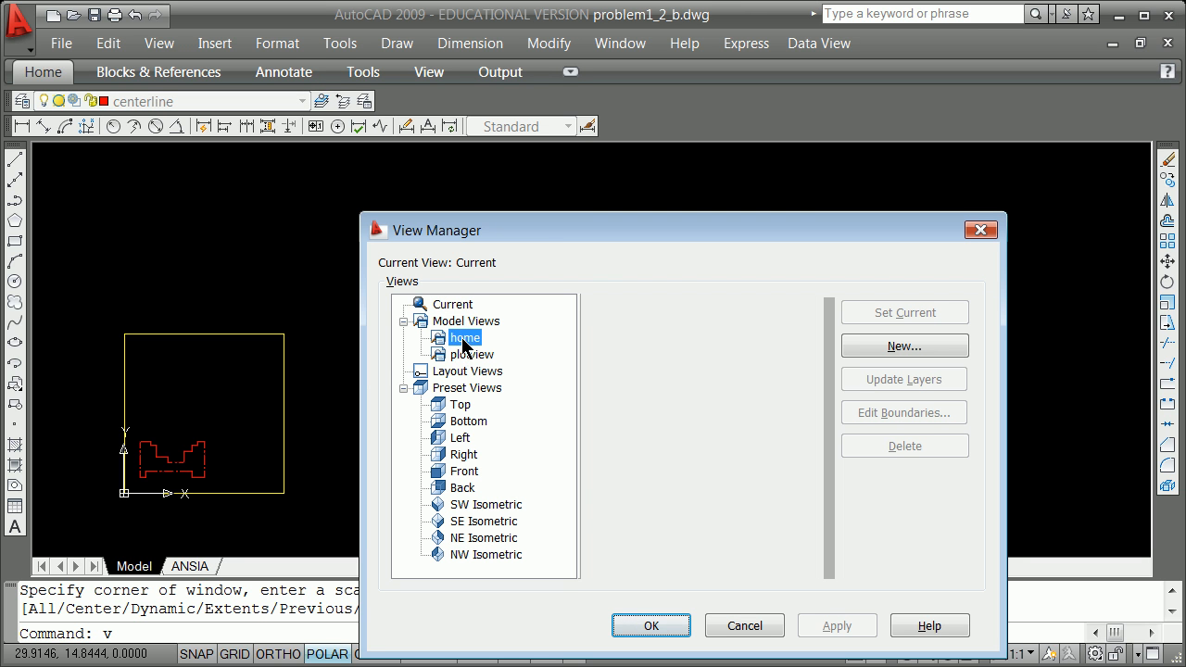
click(865, 311)
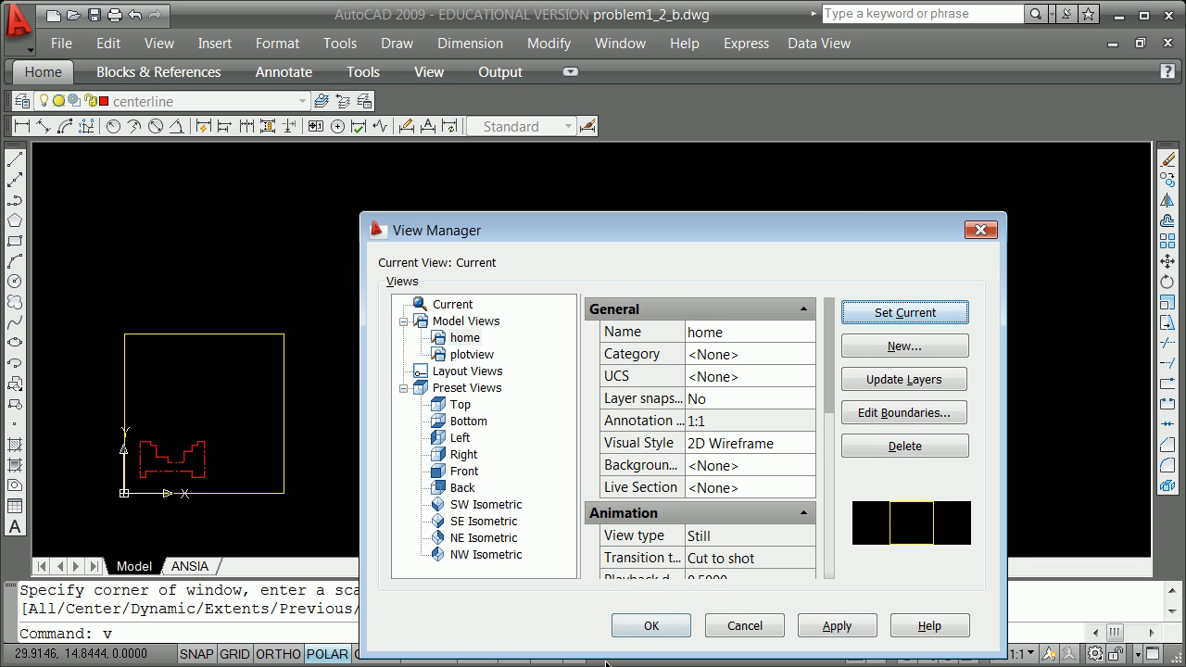
click(649, 627)
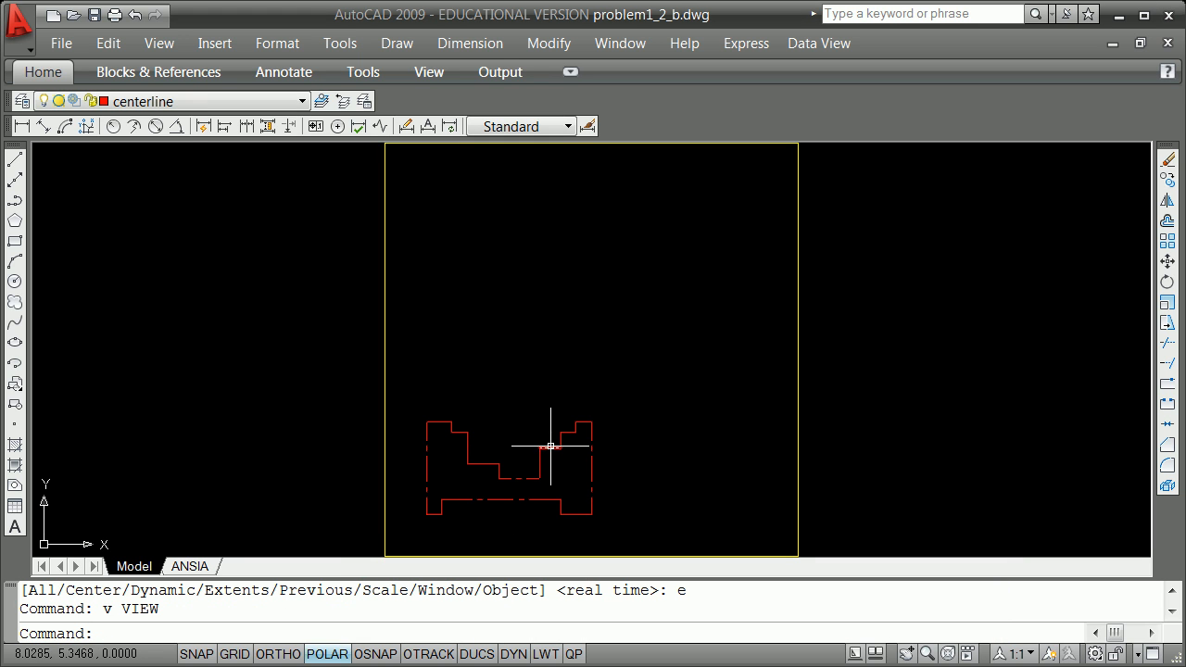
Move all the lines of the stepped part outline to the object layer and clear the selection.
click(411, 371)
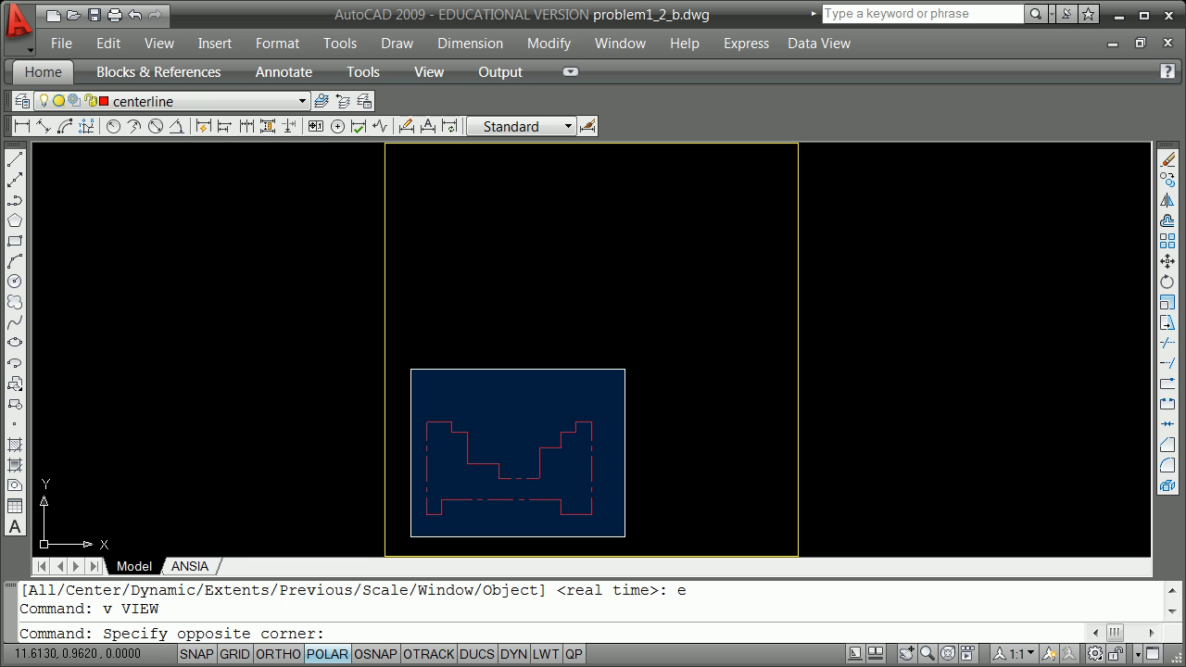
click(623, 537)
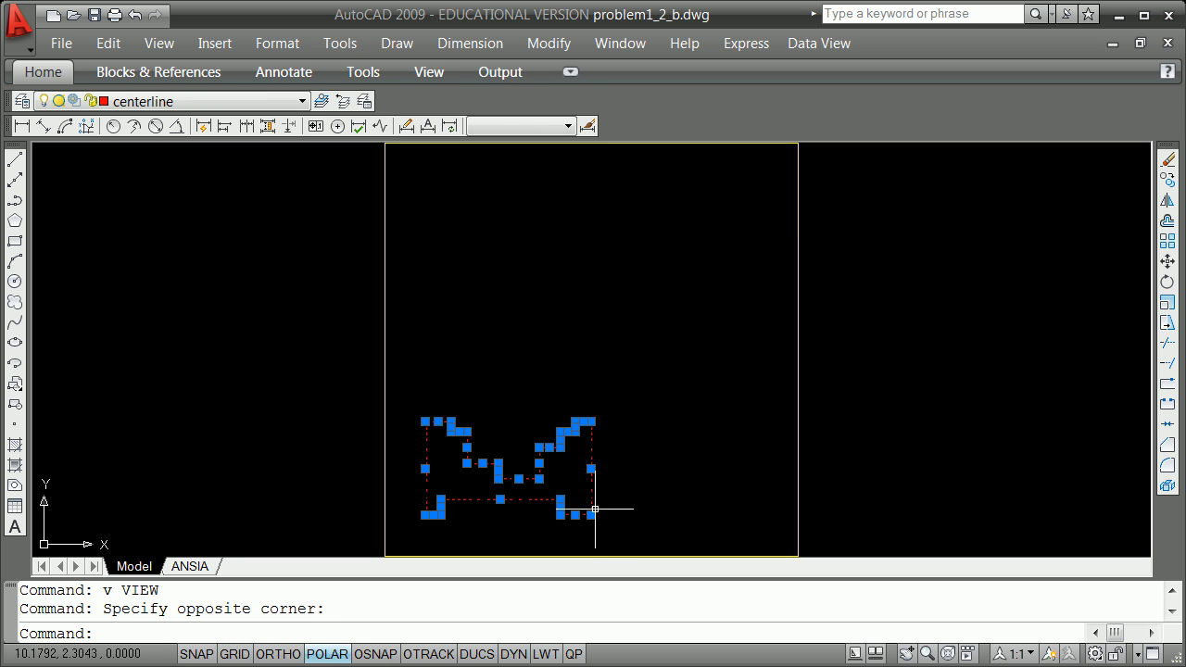
click(301, 102)
click(213, 225)
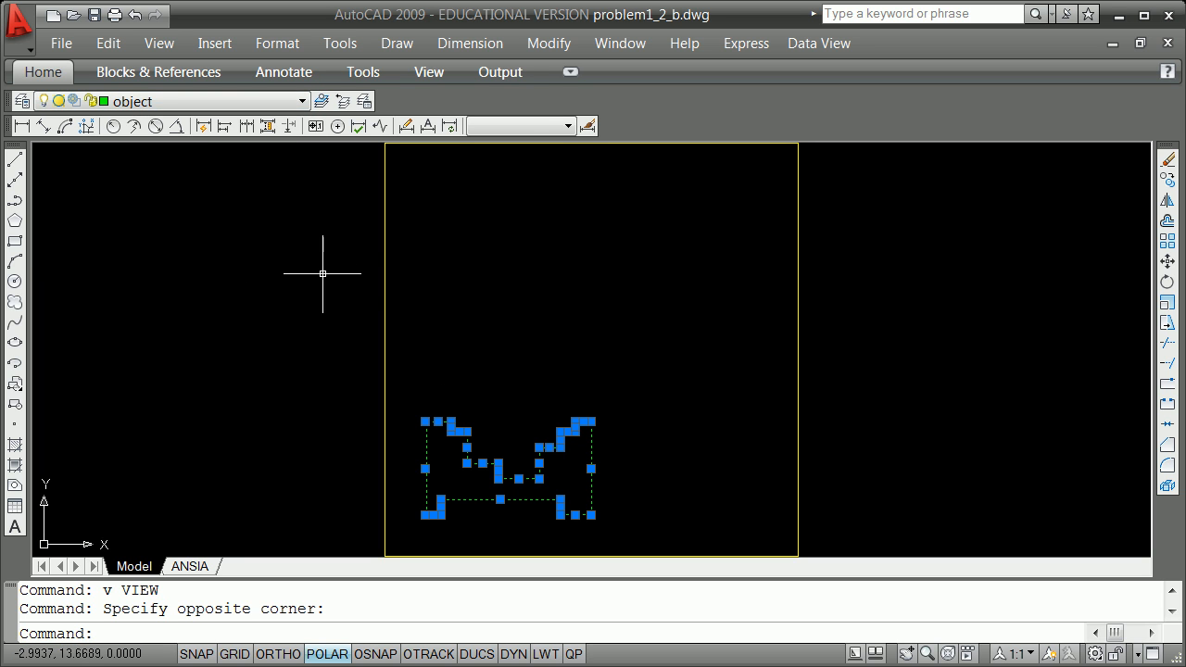
key(Escape)
key(Escape)
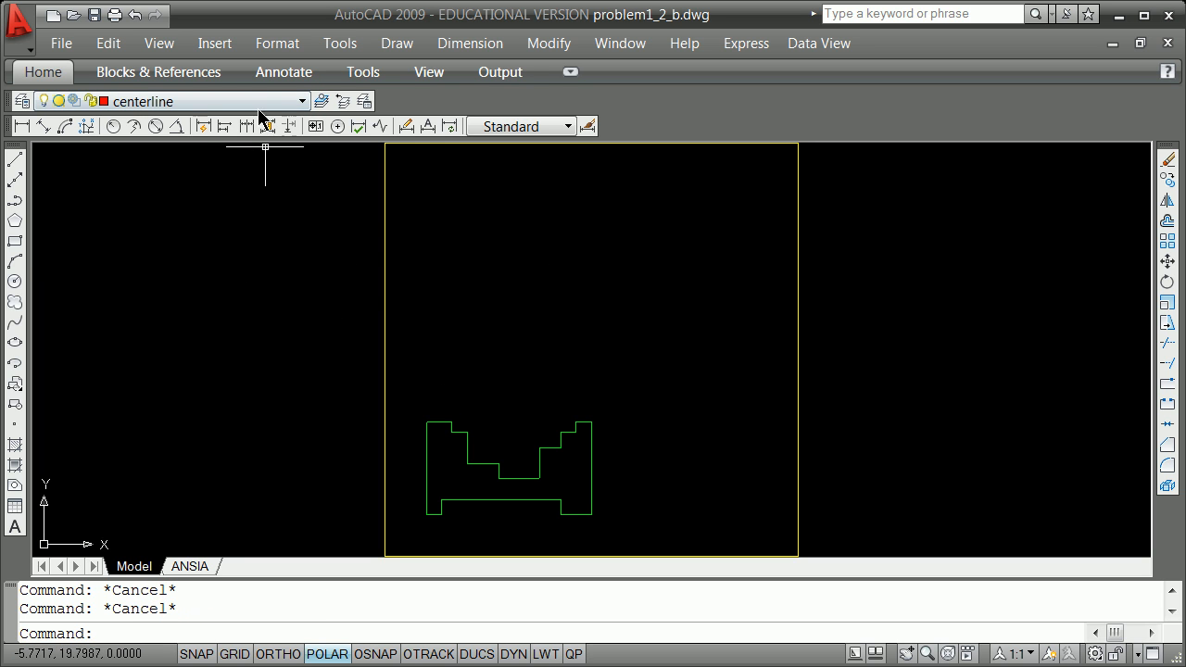
Make the dimension layer current and add an aligned dimension between the outline's lower-left and lower-right endpoints, placed just below the part.
click(287, 102)
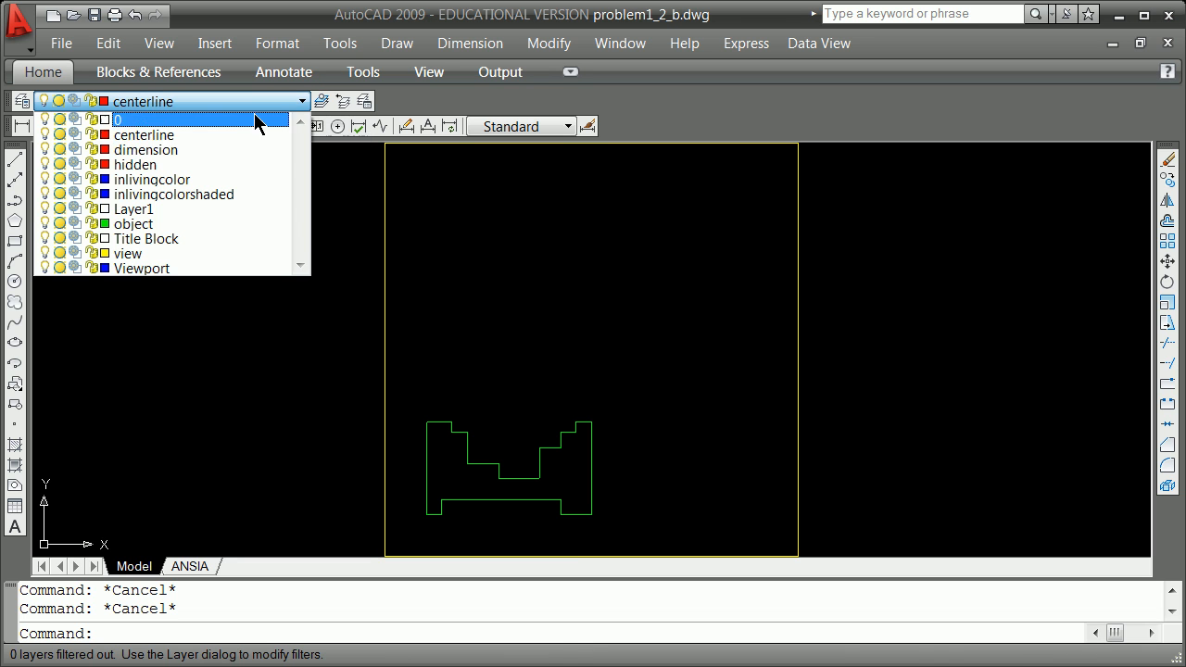
click(200, 150)
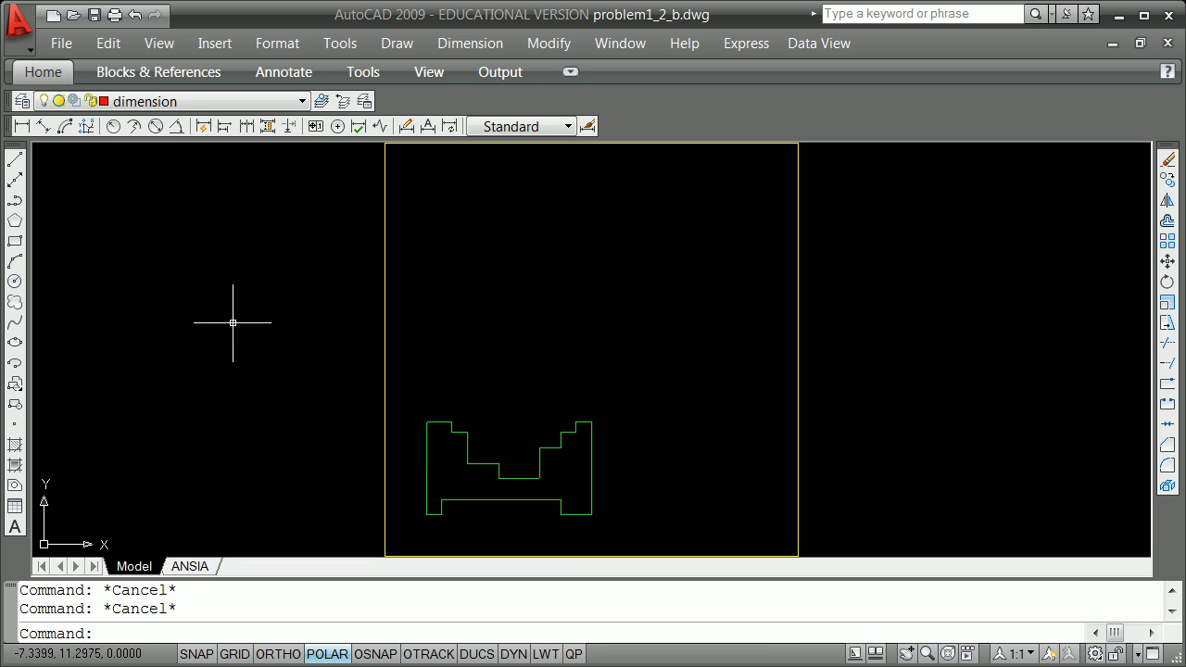
click(43, 126)
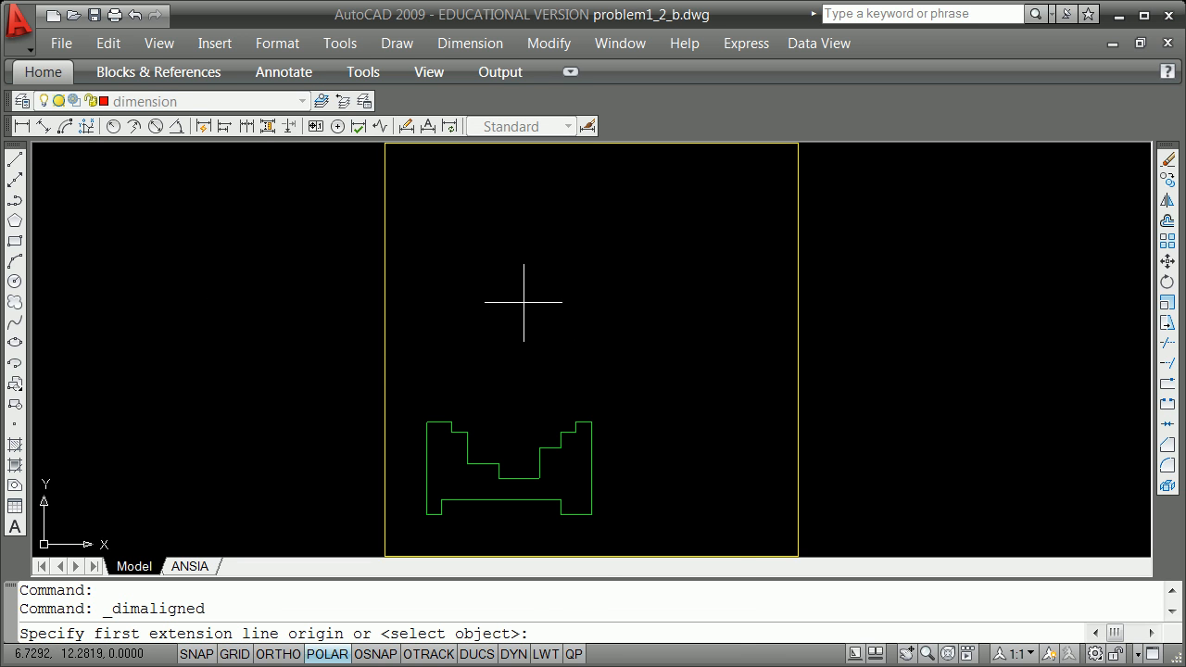
shift+right_click(525, 306)
click(578, 410)
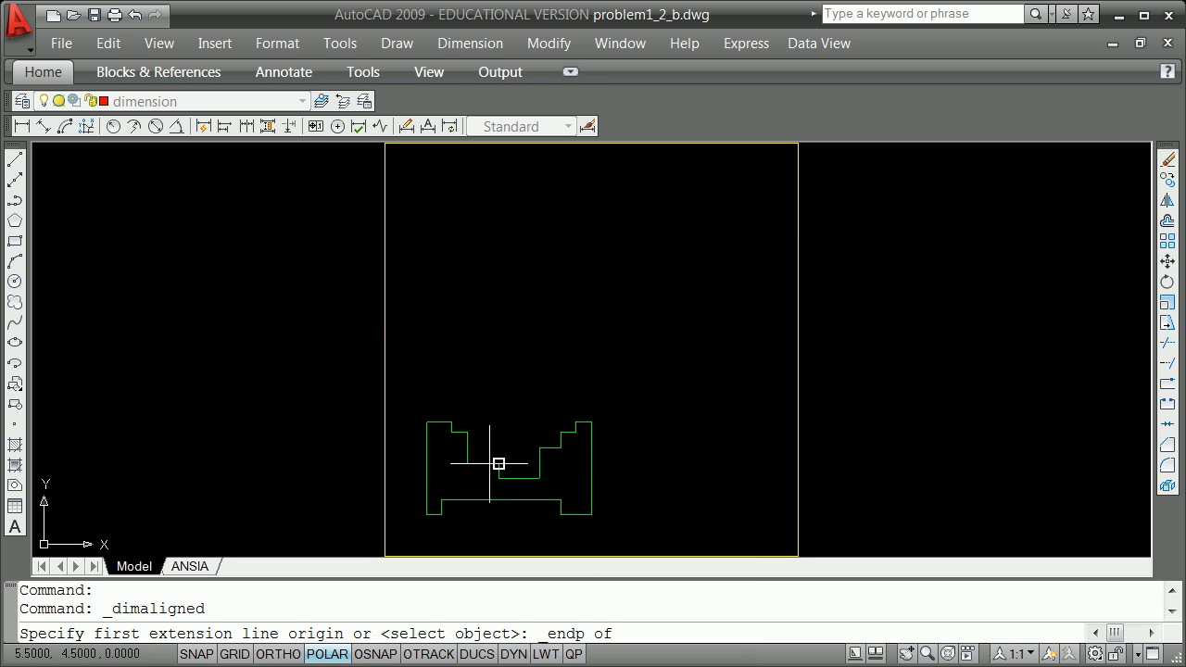
click(426, 515)
shift+right_click(517, 543)
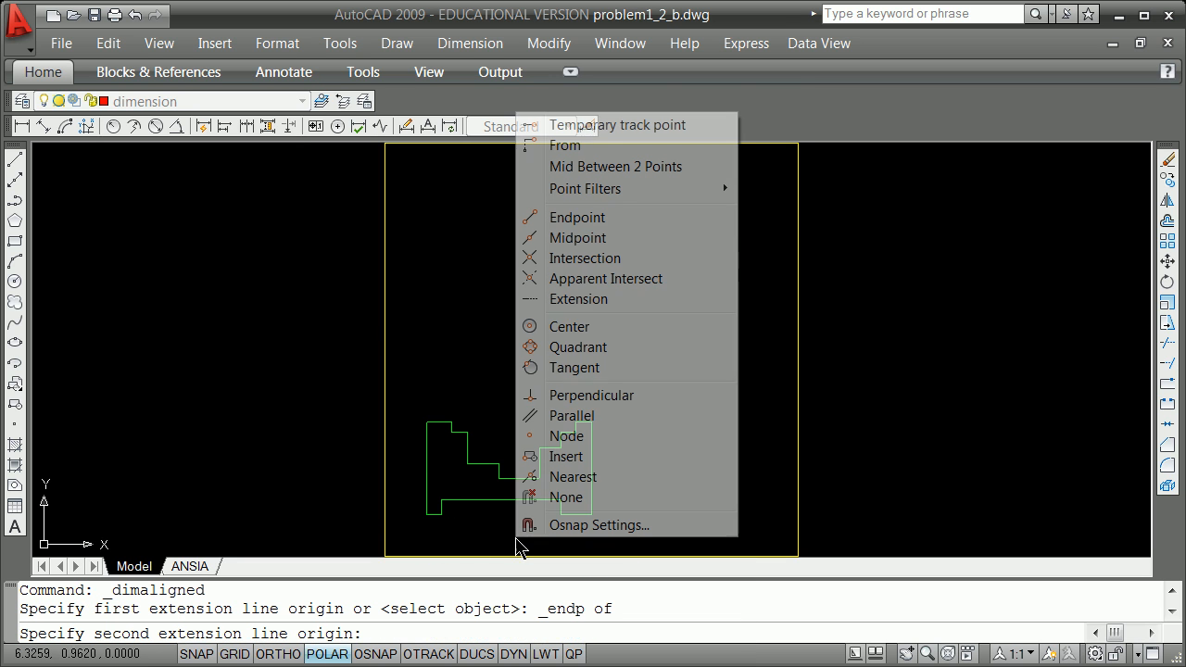
click(567, 217)
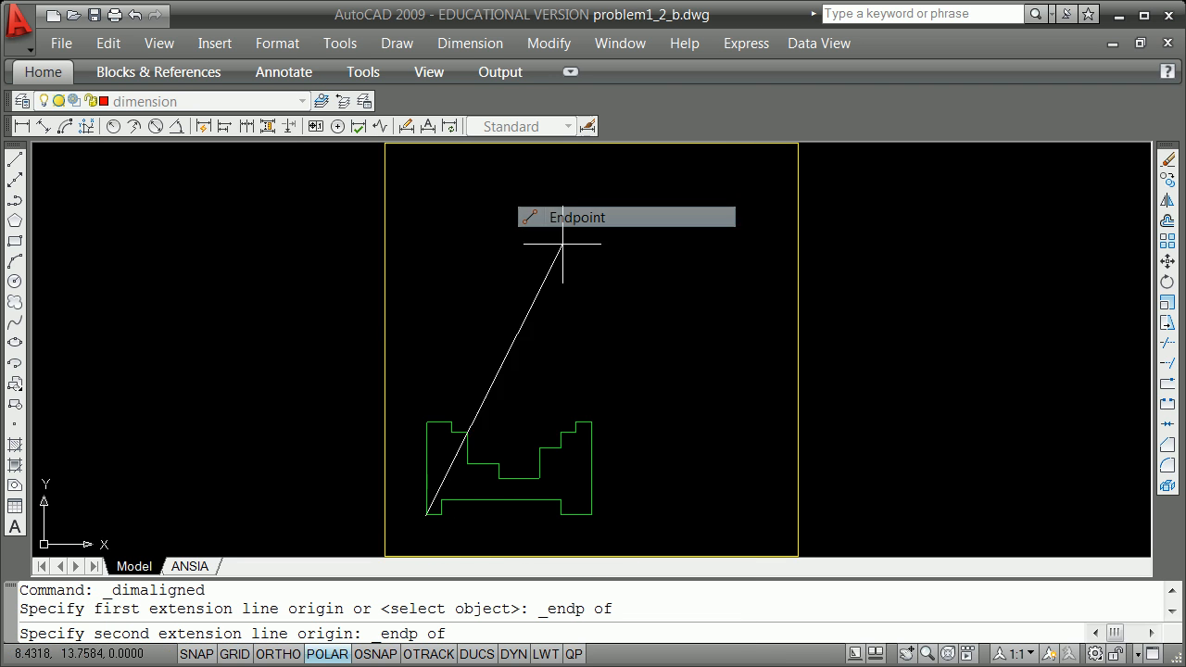
click(580, 517)
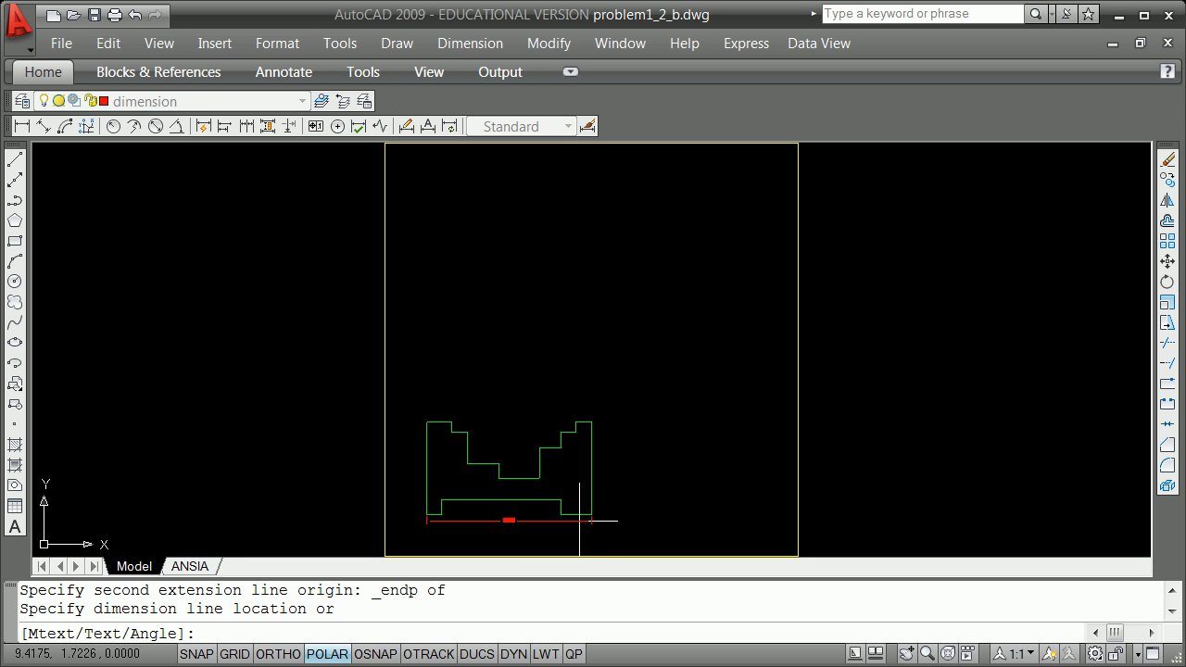
click(580, 521)
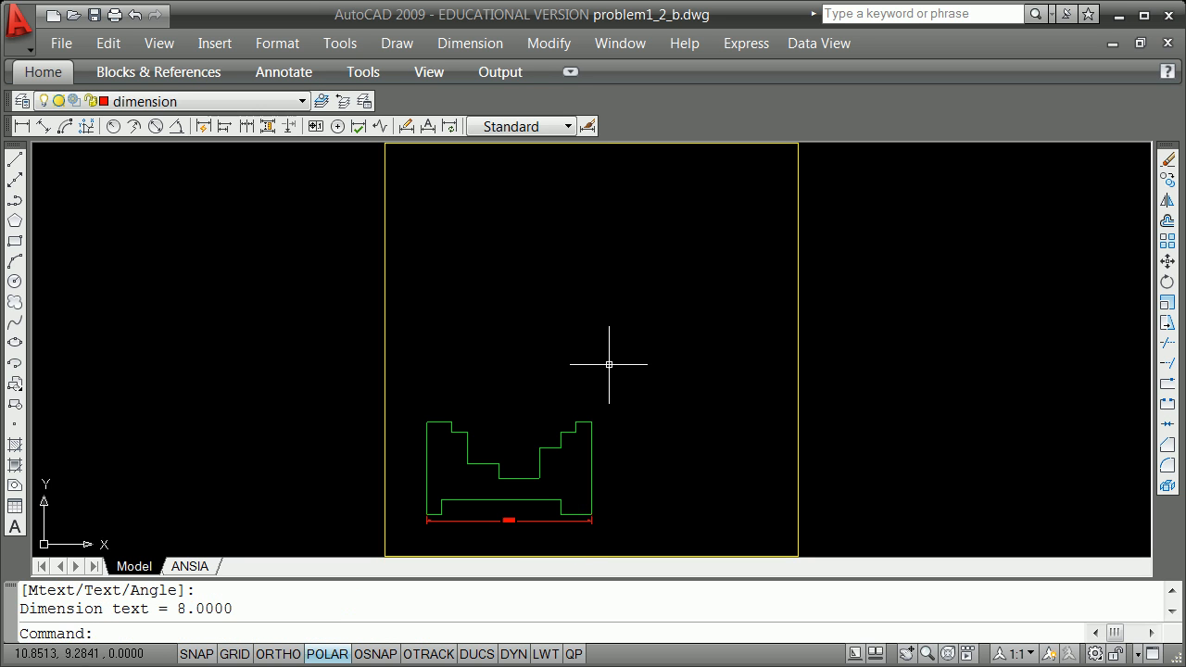
Add an aligned dimension to the outline's right vertical edge by selecting the line, placed just outside the part.
click(43, 127)
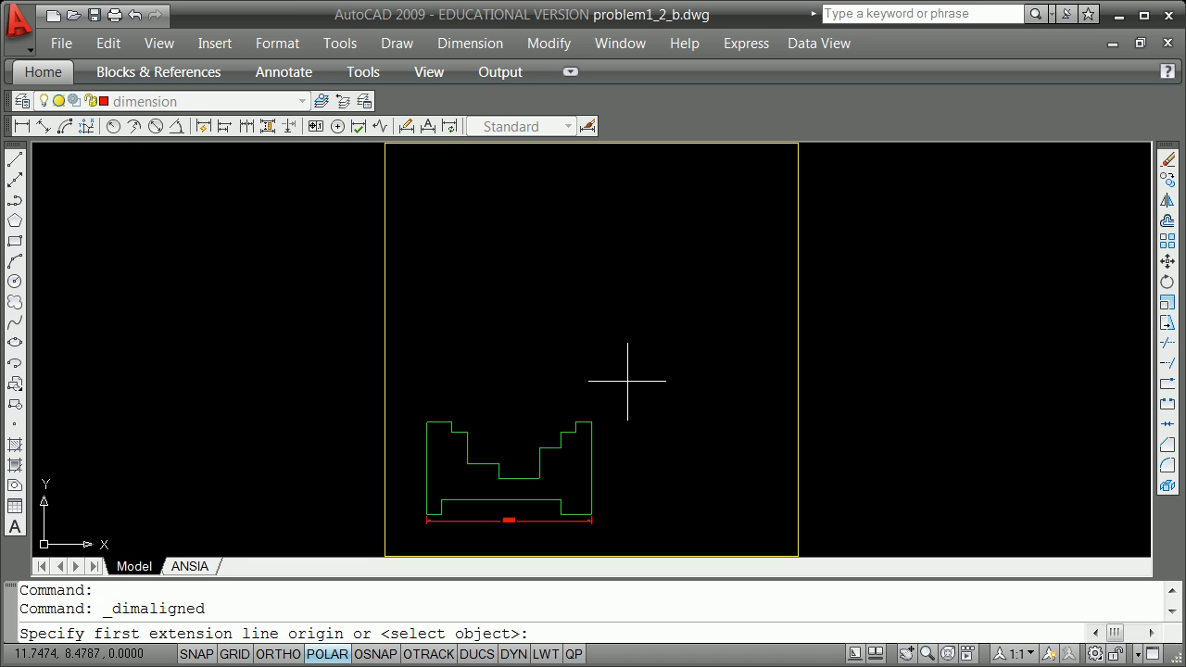
key(Return)
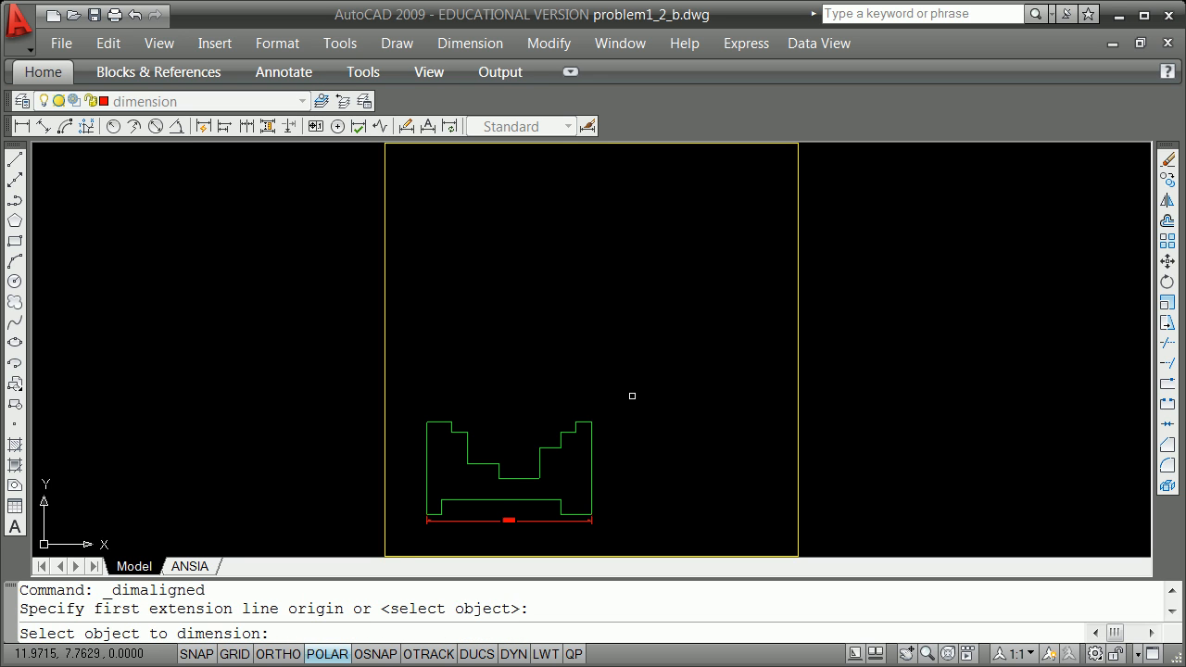
click(592, 460)
click(614, 458)
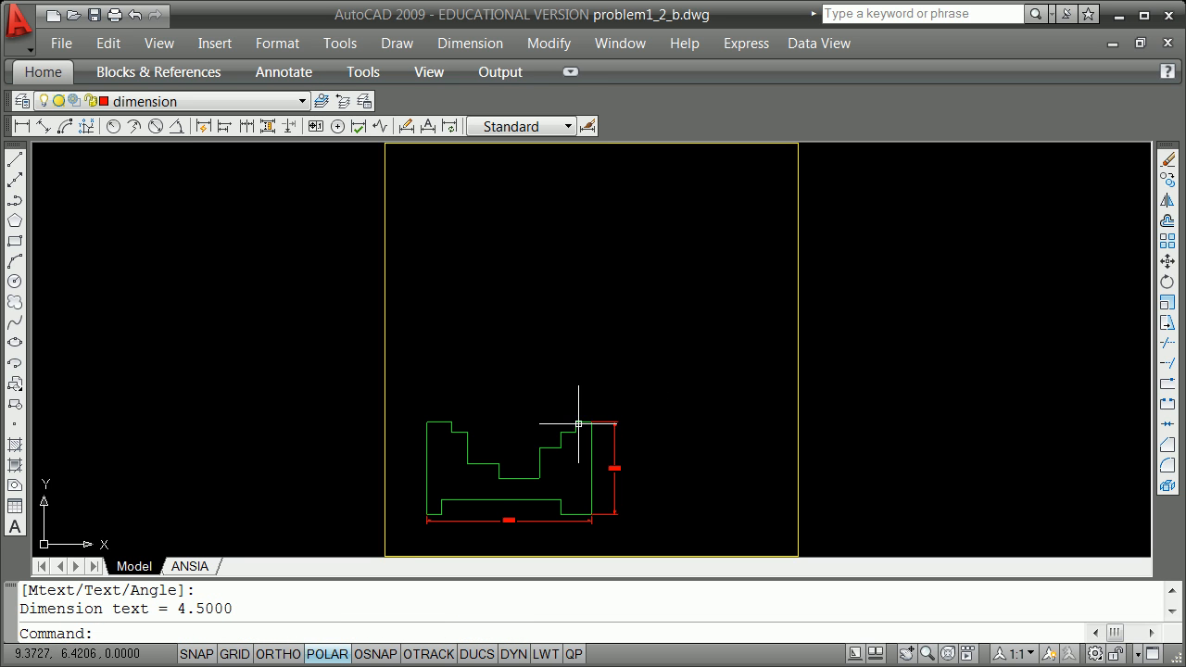
List the properties of the horizontal line at the bottom of the outline's central recess to check its length and angle.
scroll(504, 536, up, 5)
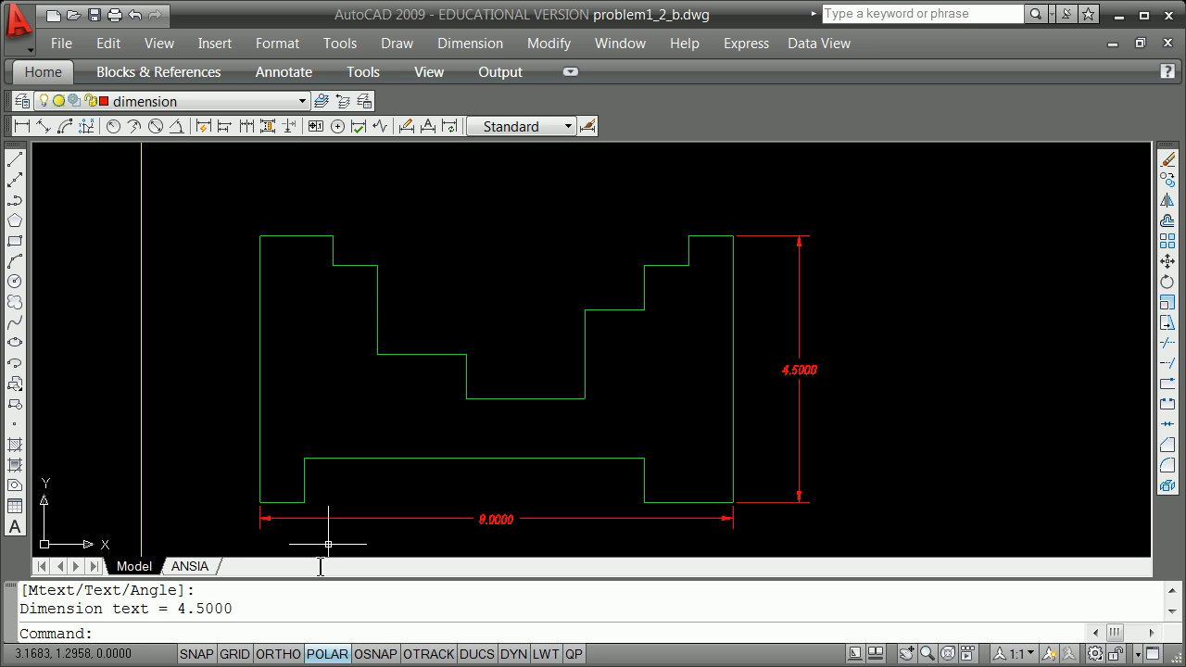
click(329, 654)
mouse_move(275, 520)
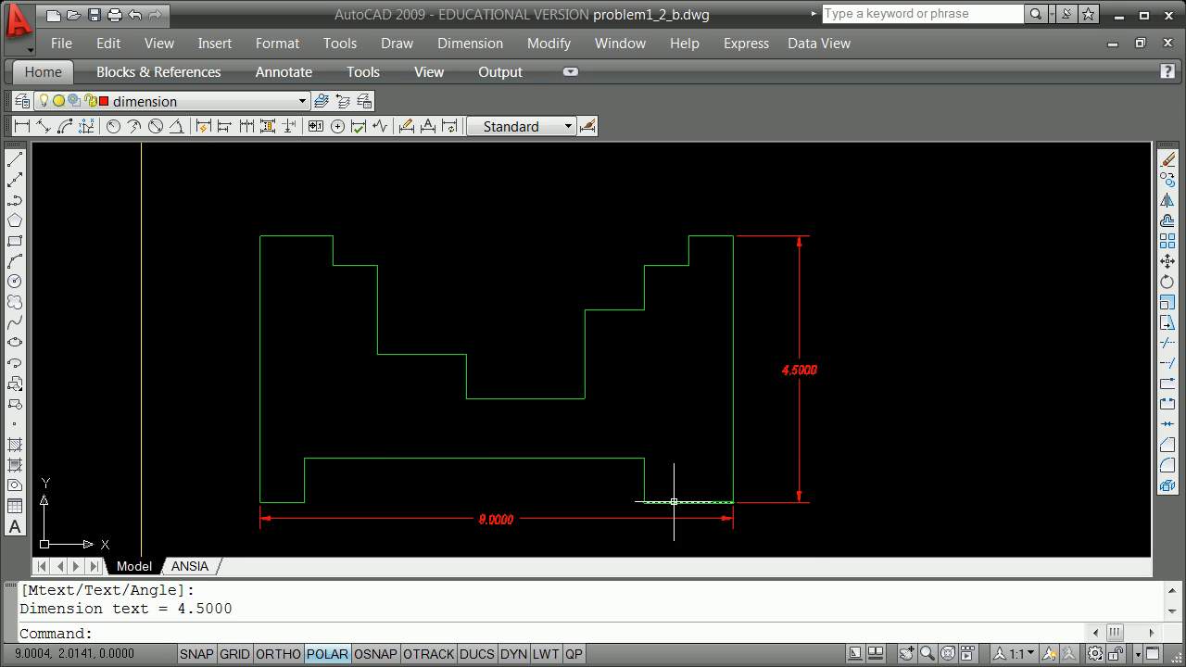
click(585, 343)
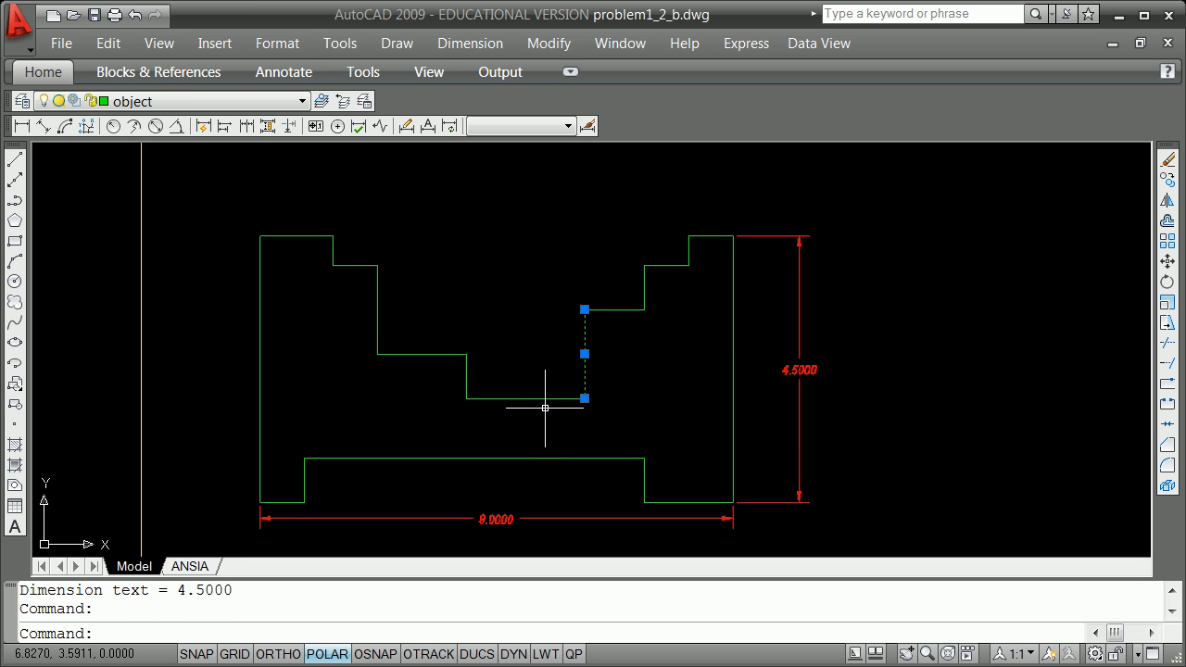
key(Escape)
text(list)
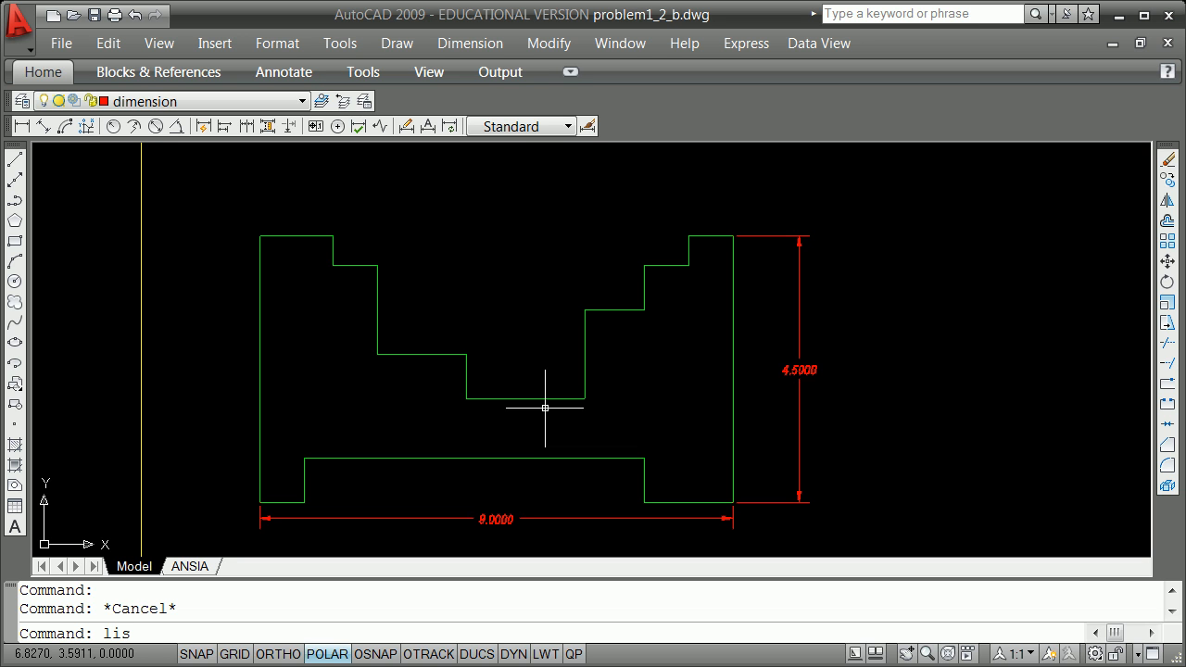
key(Return)
click(542, 399)
key(Return)
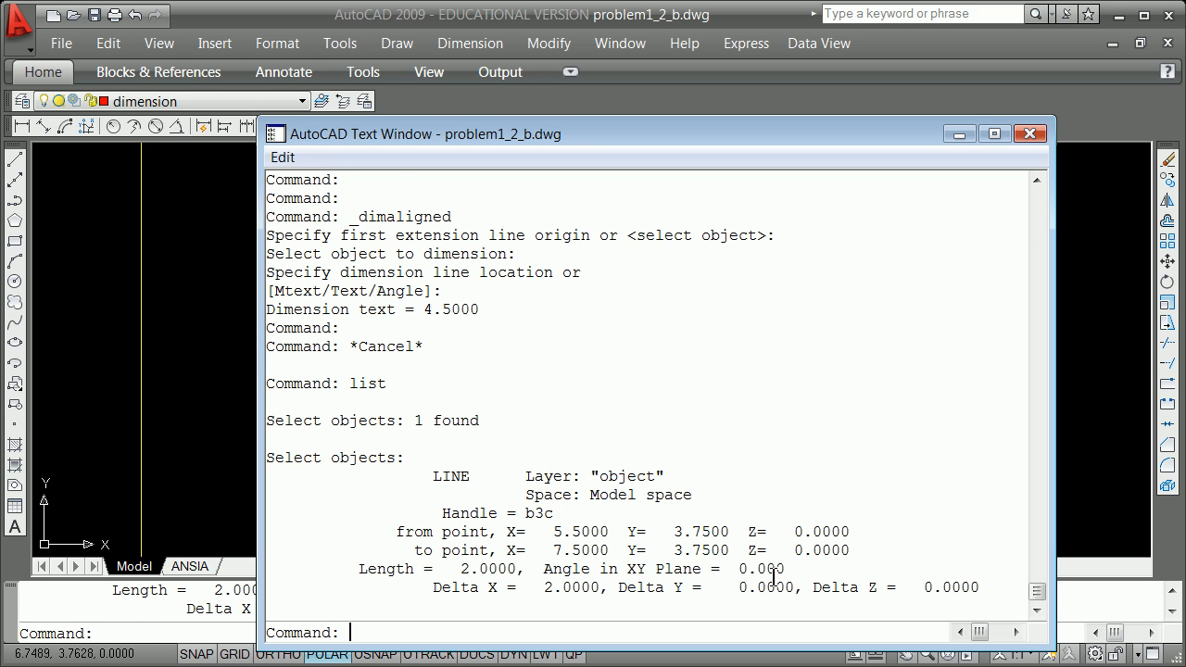
key(Escape)
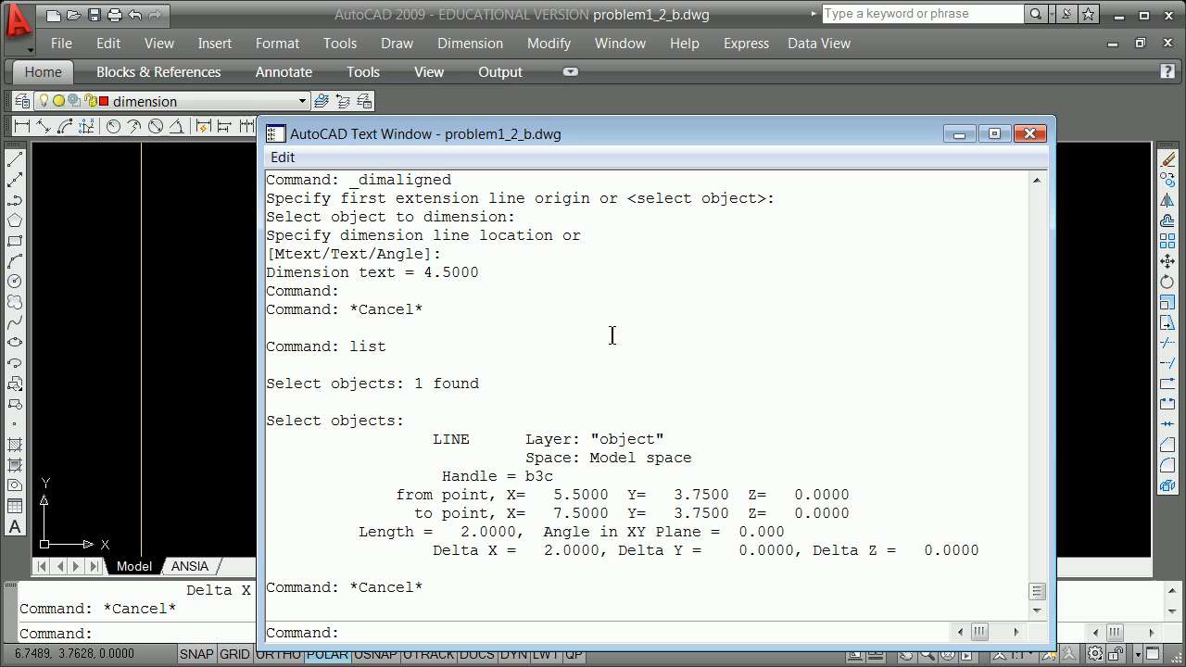
click(1033, 135)
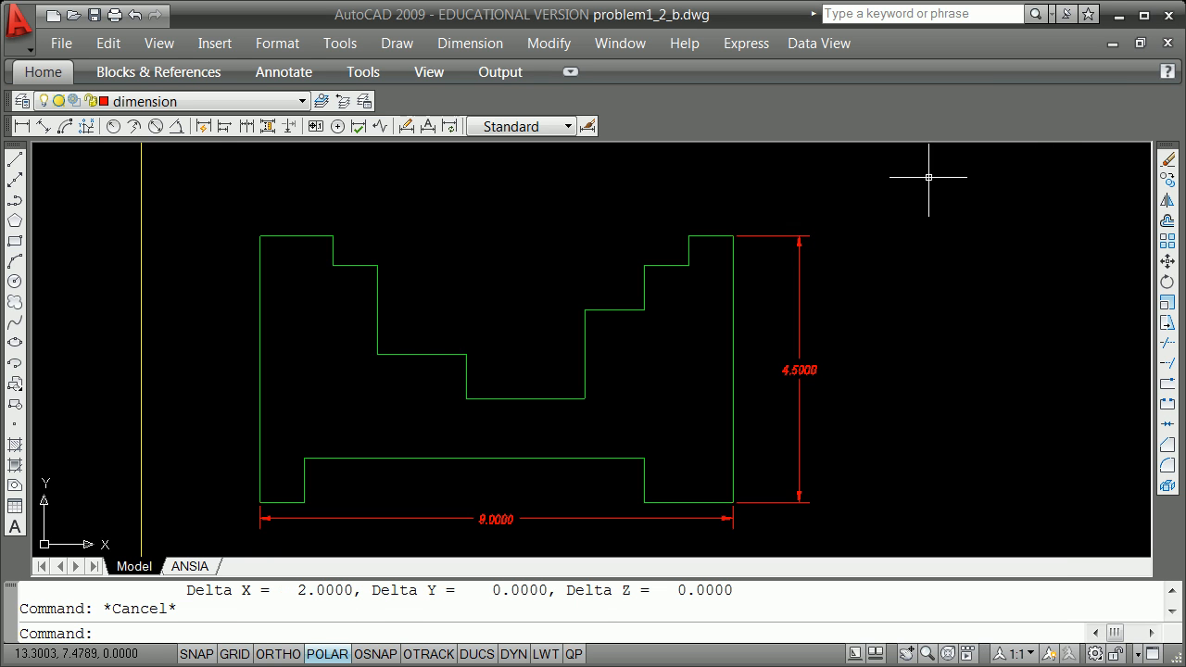
List the properties of the horizontal step segment just above and left of the central recess floor.
click(415, 355)
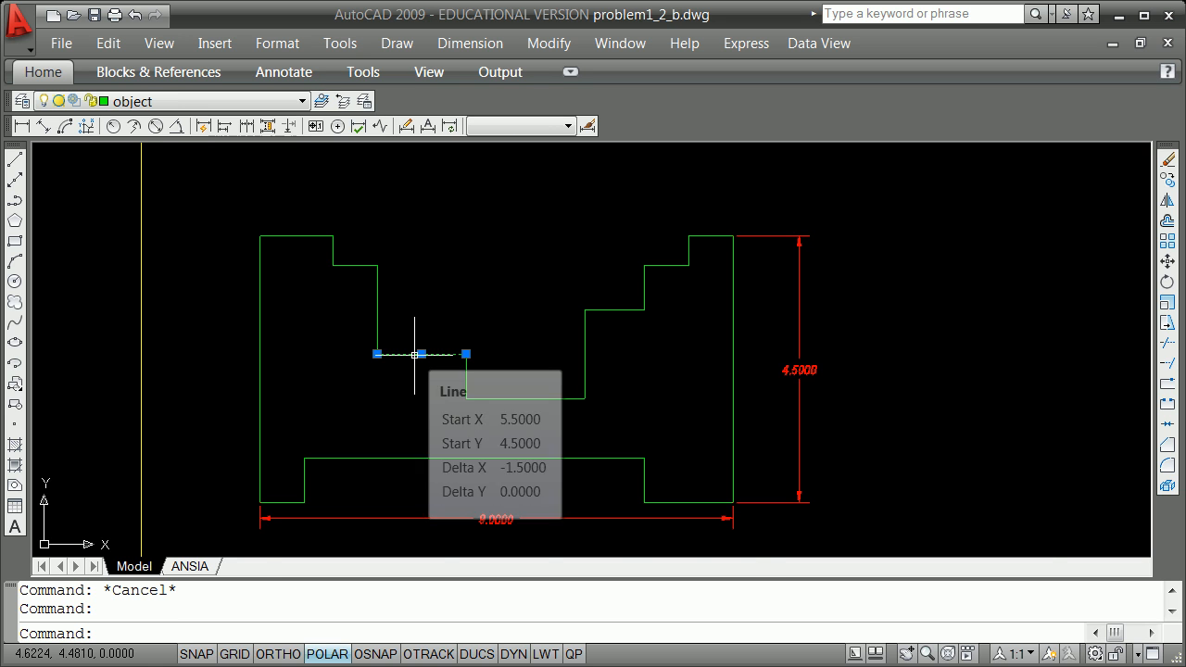
text(li)
key(Return)
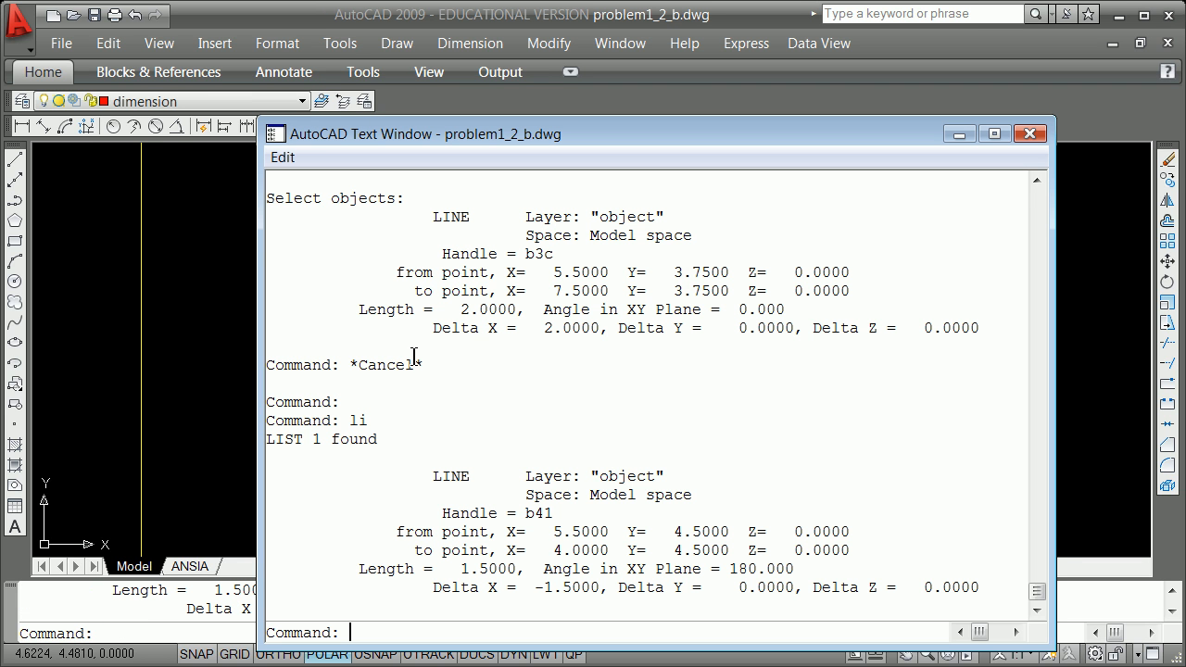
click(1030, 134)
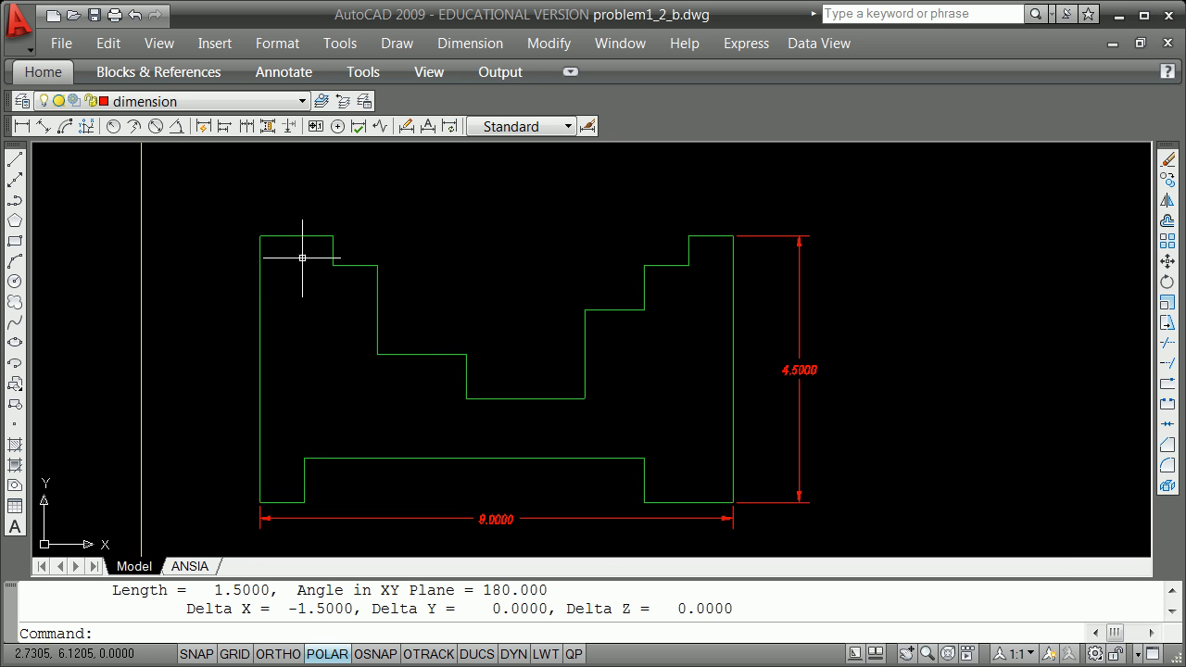